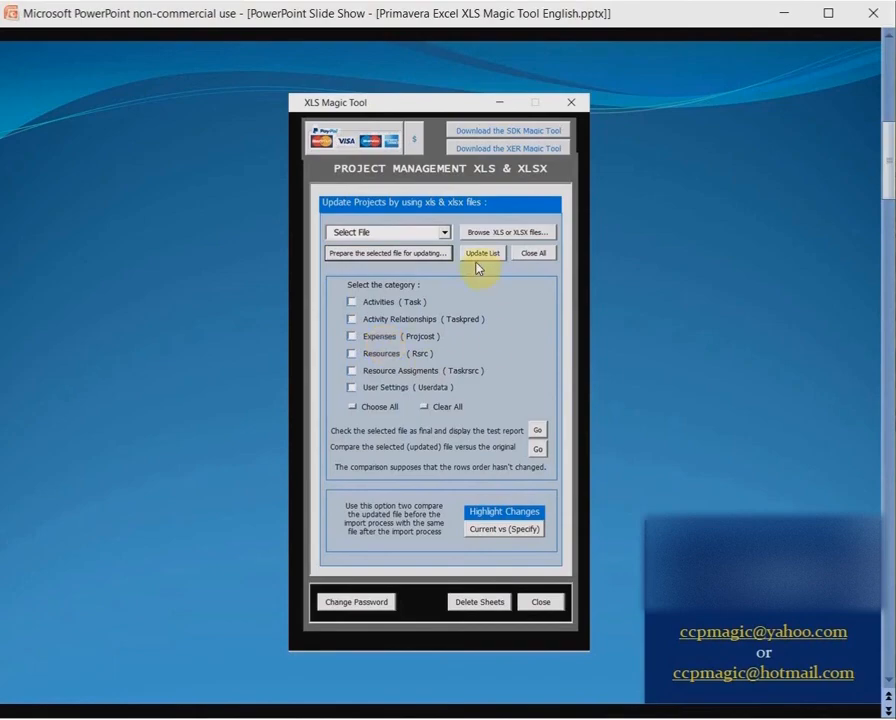
pyautogui.click(888, 711)
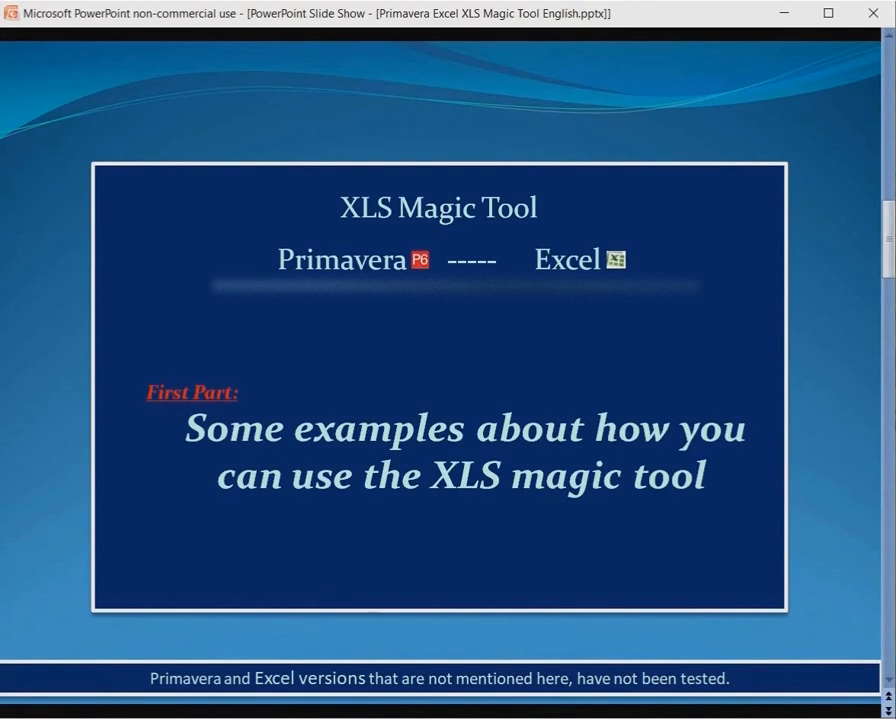
# Switch to Primavera P6 and start exporting the My Building project in the Spreadsheet (XLS) format
pyautogui.hotkey('alt', 'Tab')
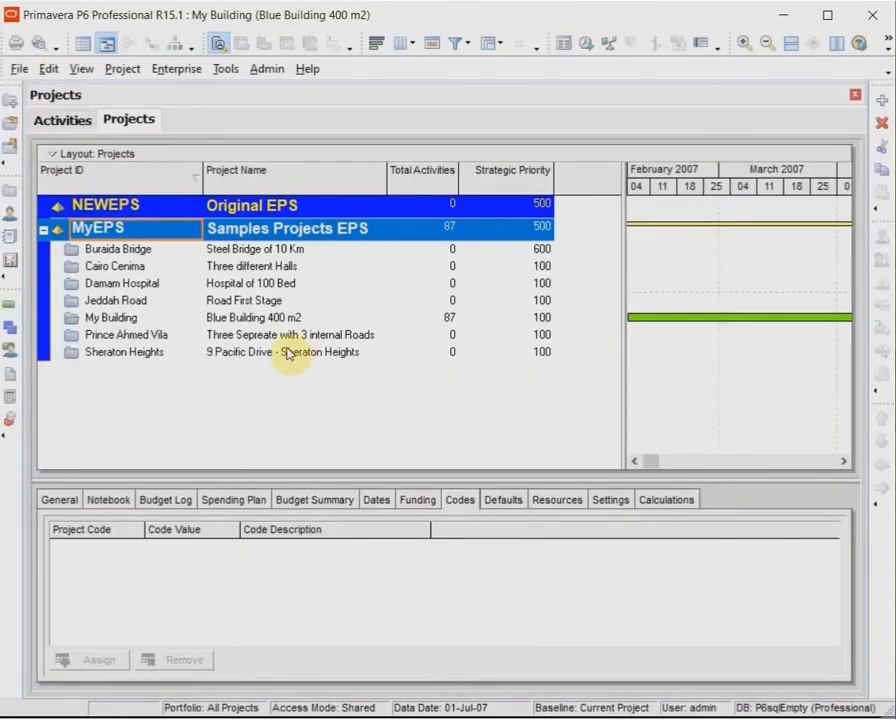
pyautogui.click(114, 322)
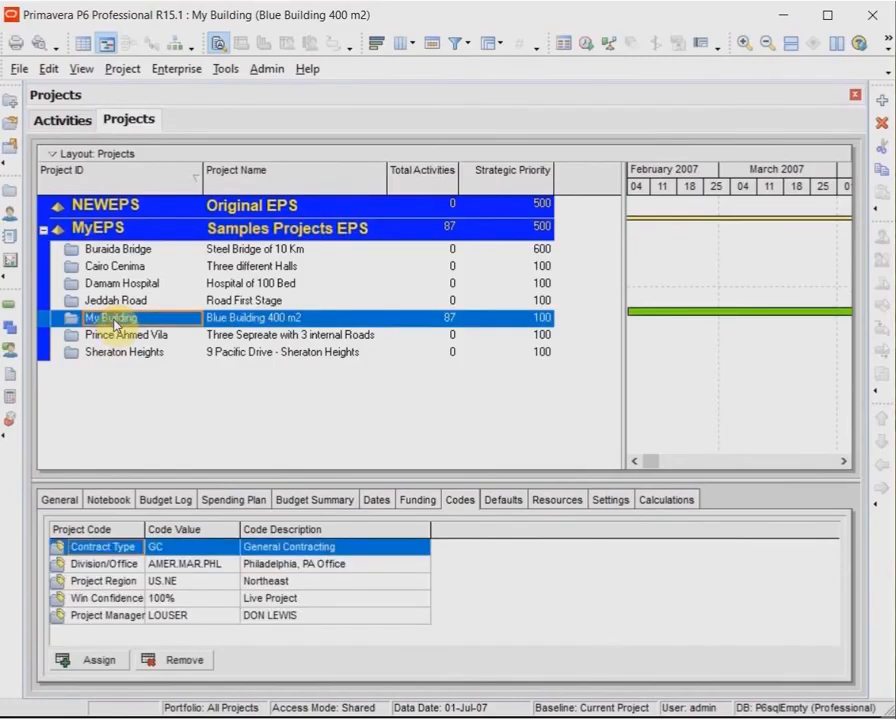
pyautogui.click(18, 72)
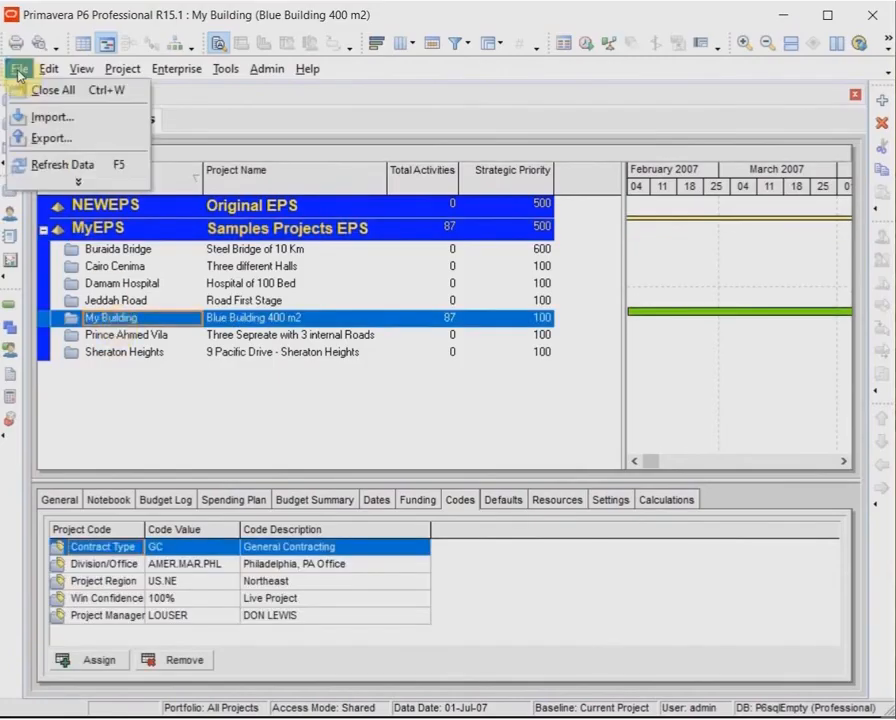
pyautogui.press('Escape')
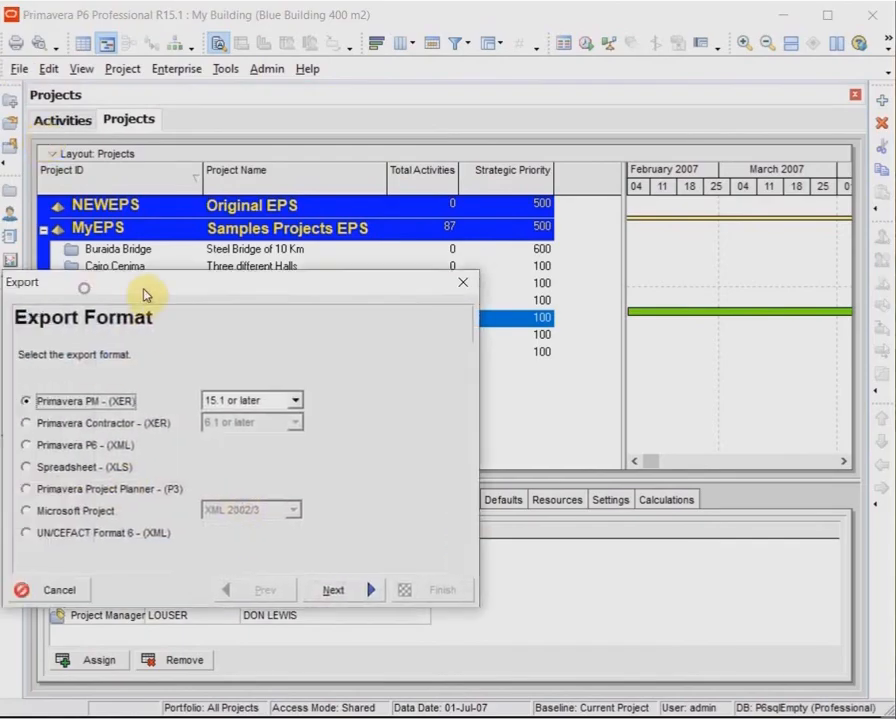
pyautogui.click(95, 467)
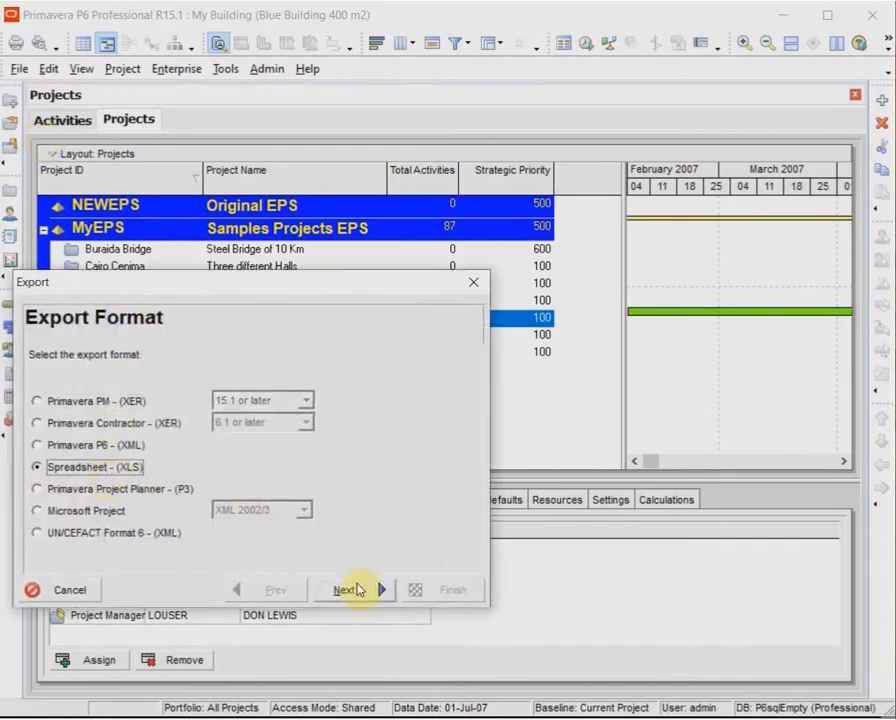
pyautogui.click(357, 590)
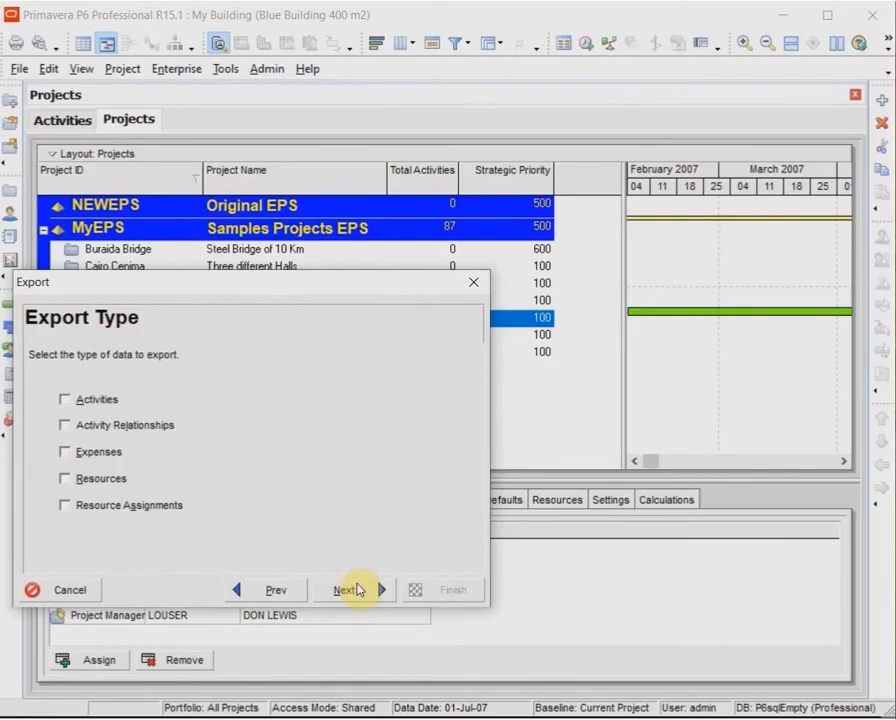
# Include Activities, Activity Relationships, Expenses, Resources and Resource Assignments in the export
pyautogui.click(63, 399)
pyautogui.click(64, 425)
pyautogui.click(64, 452)
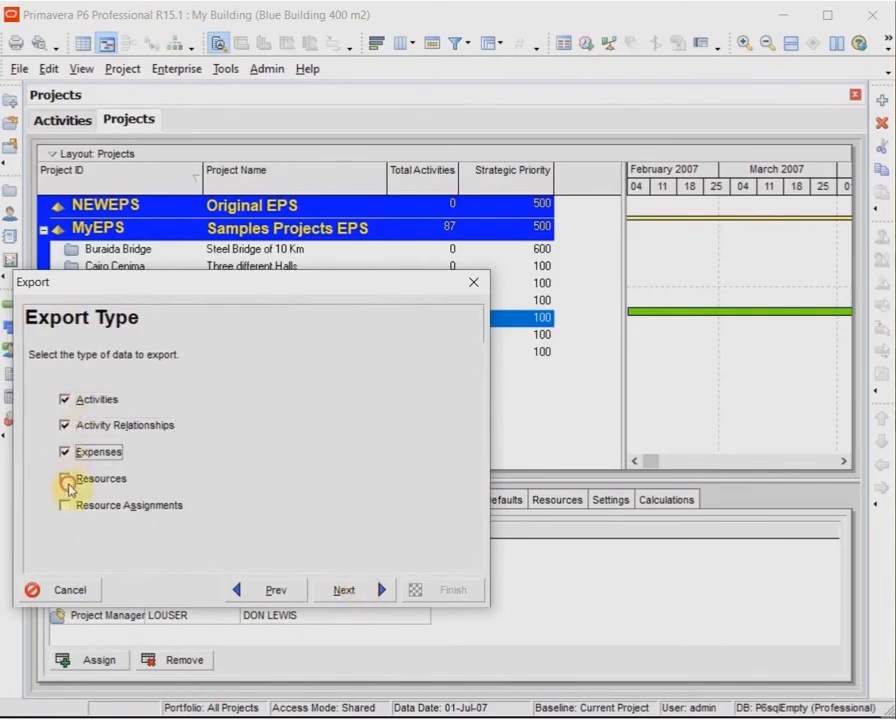
pyautogui.click(66, 481)
pyautogui.click(65, 505)
pyautogui.click(344, 590)
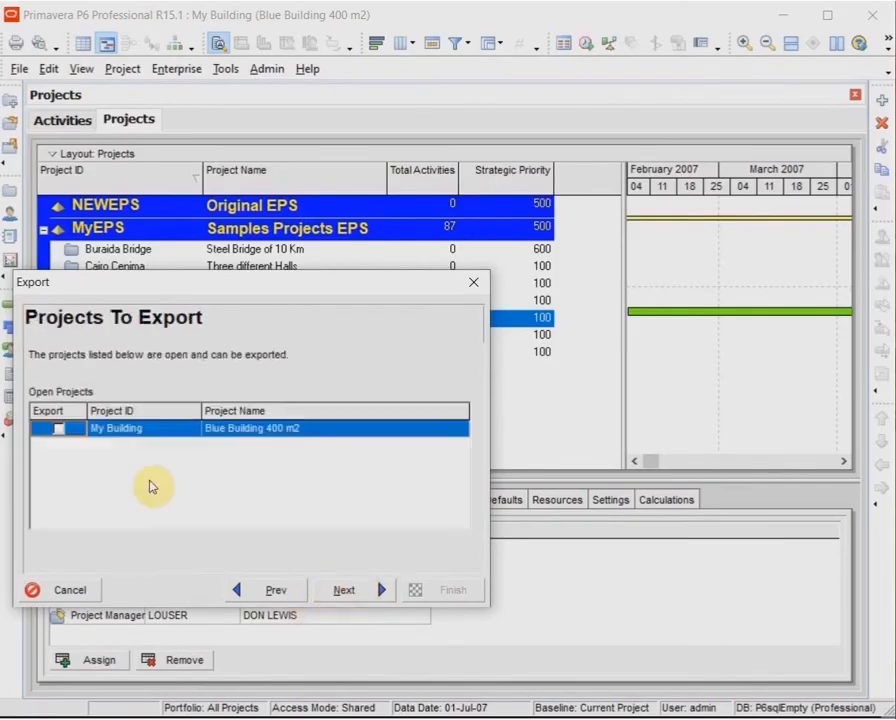
# Mark the My Building project for export and use the XLS template named New
pyautogui.click(59, 428)
pyautogui.click(347, 590)
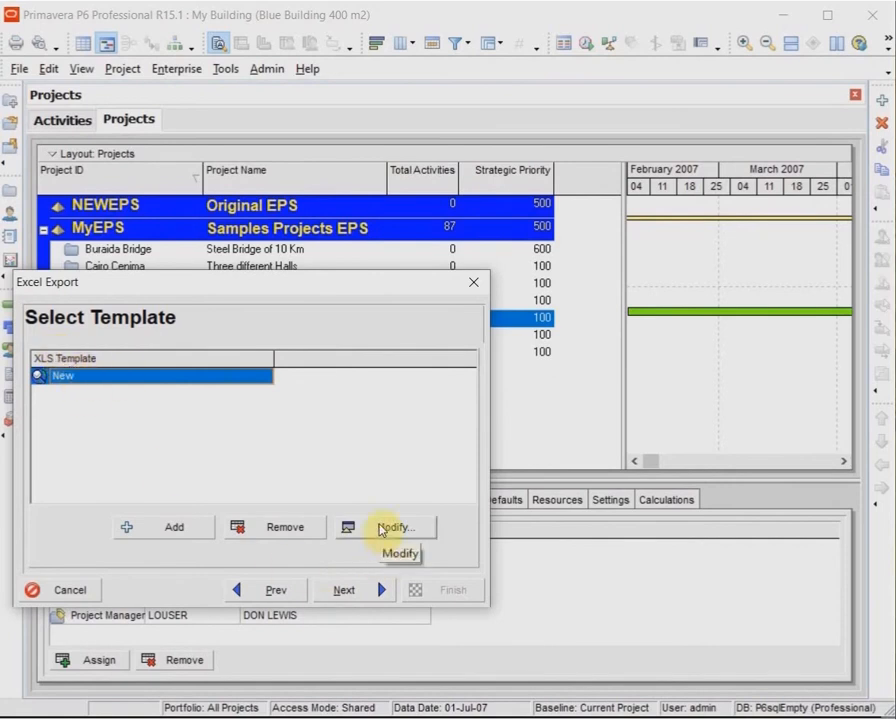
pyautogui.click(343, 590)
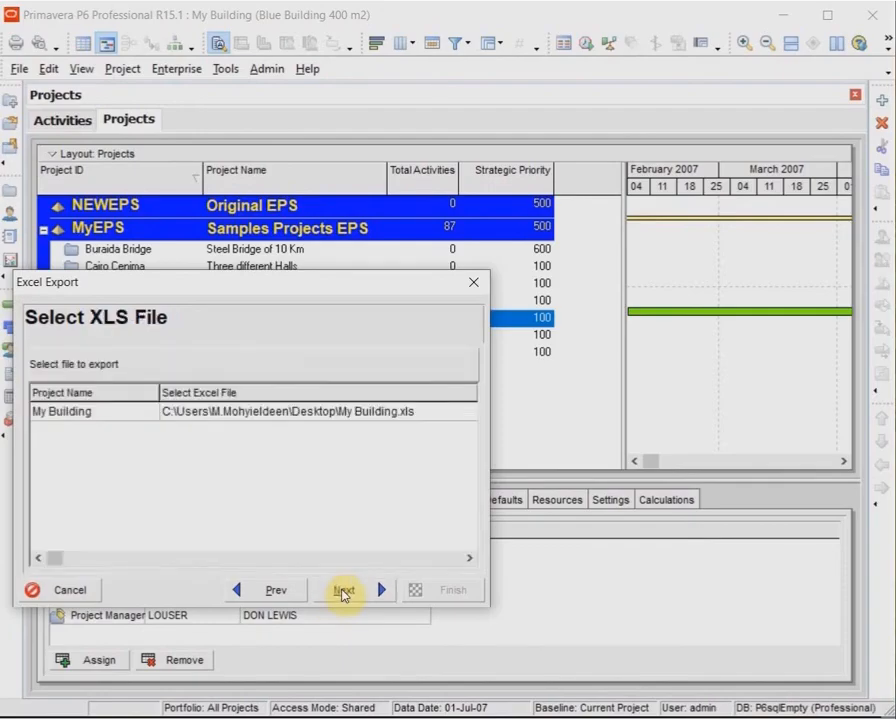
# Name the export file My Building Before.xls on the Desktop, run the export and close the result
pyautogui.click(322, 414)
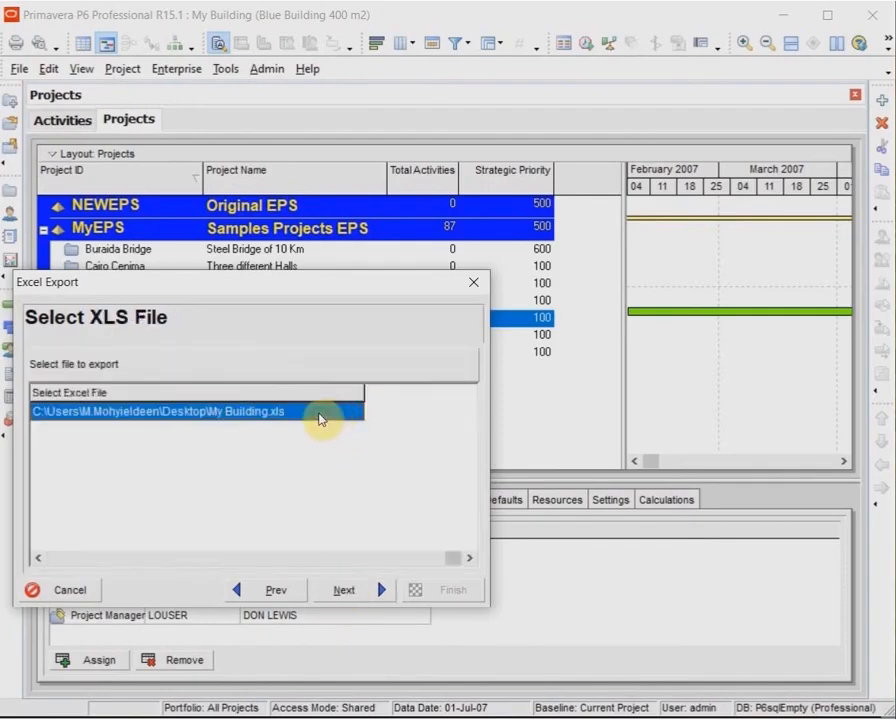
pyautogui.click(268, 411)
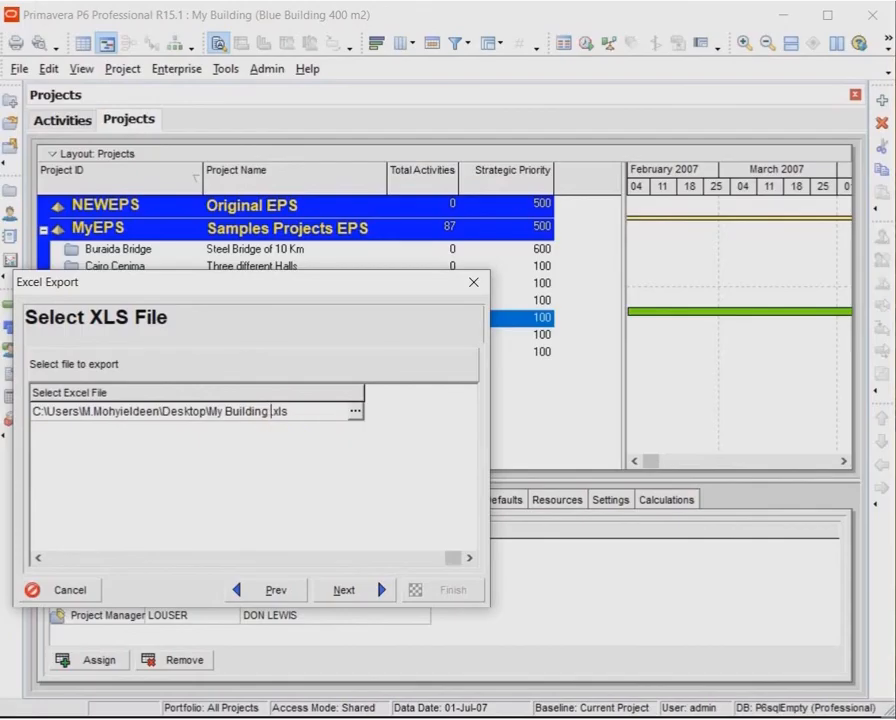
pyautogui.write('Before')
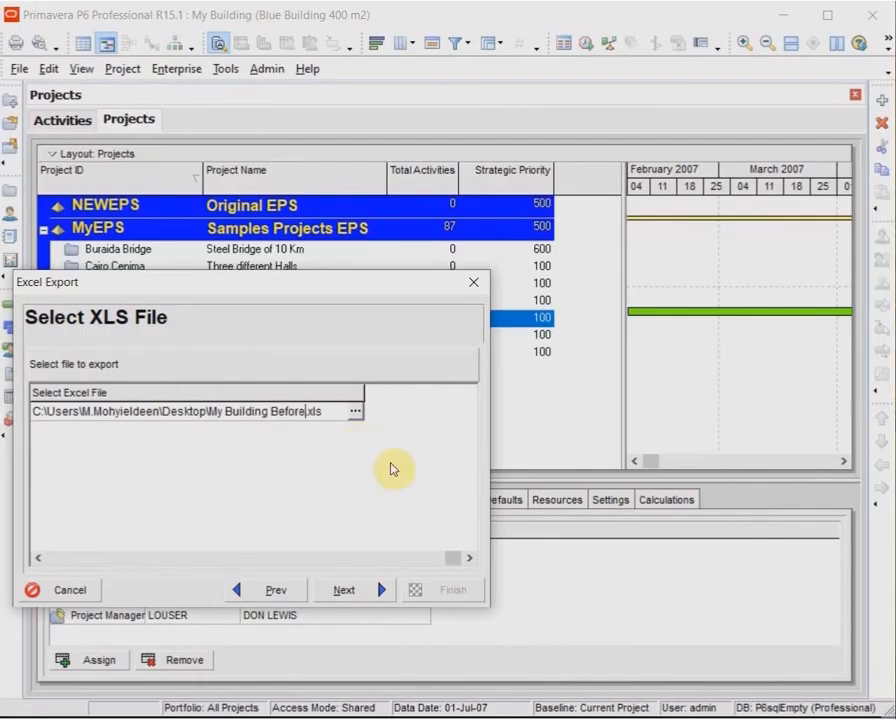
pyautogui.click(346, 589)
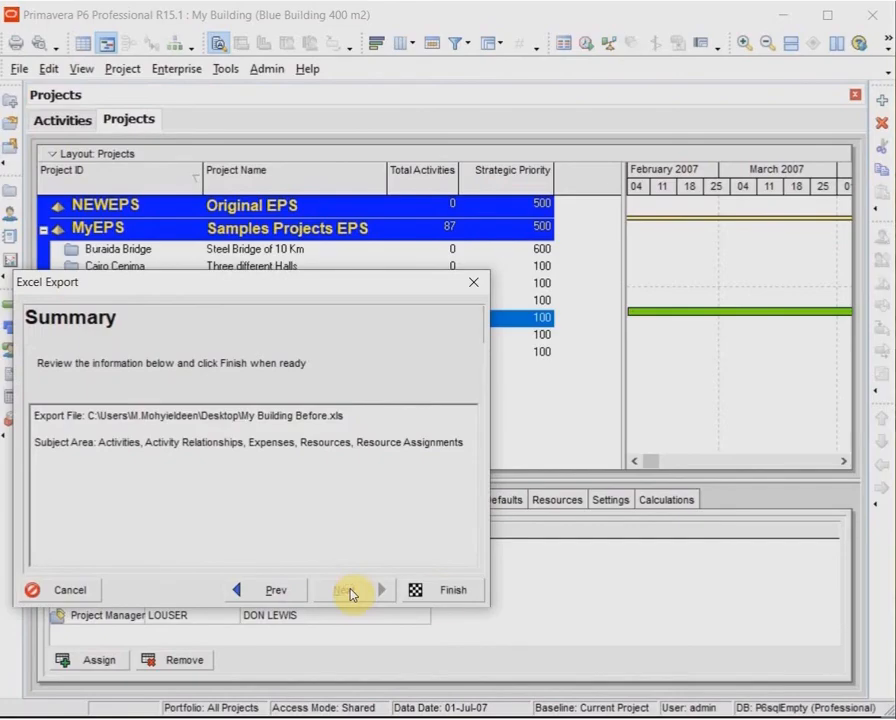
pyautogui.click(443, 594)
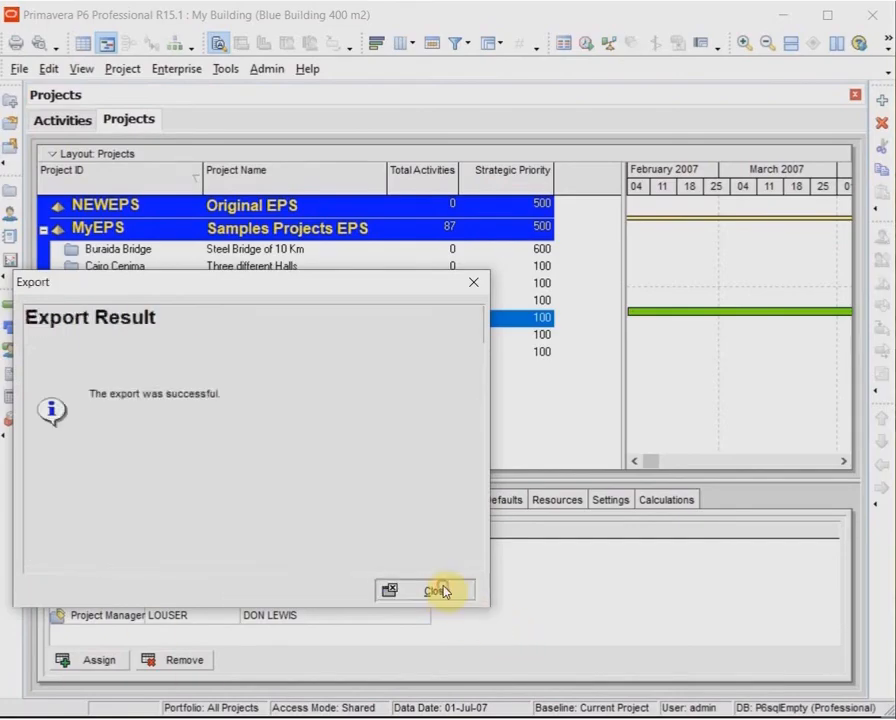
pyautogui.click(442, 591)
# Switch to the XLS Magic Tool in Excel and open My Building Before.xls from the Desktop through it
pyautogui.click(582, 718)
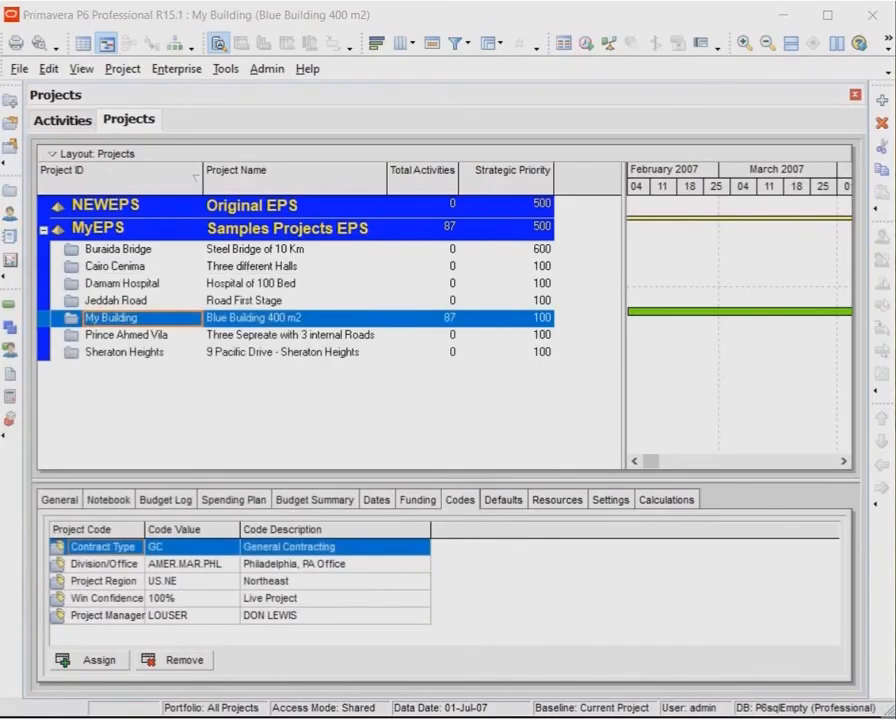
pyautogui.click(678, 716)
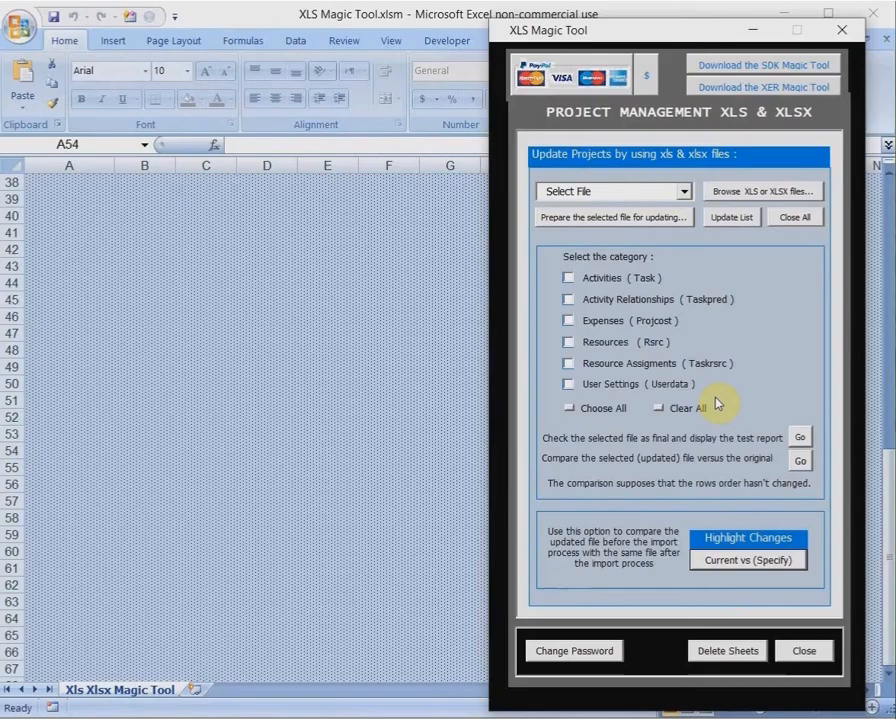
pyautogui.click(786, 195)
pyautogui.scroll(-5, 316, 281)
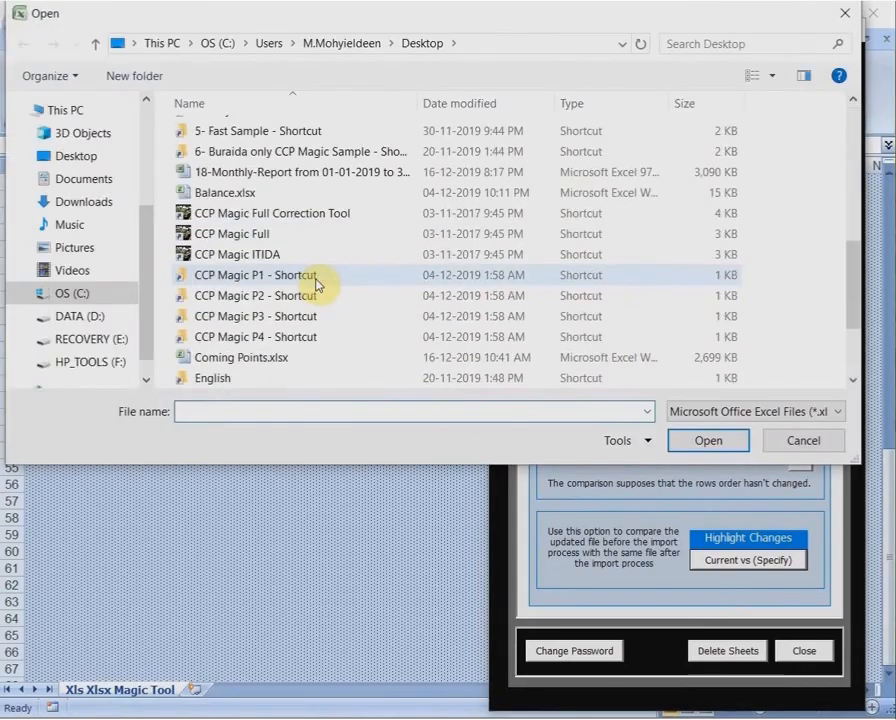
pyautogui.scroll(-2, 316, 281)
pyautogui.click(264, 276)
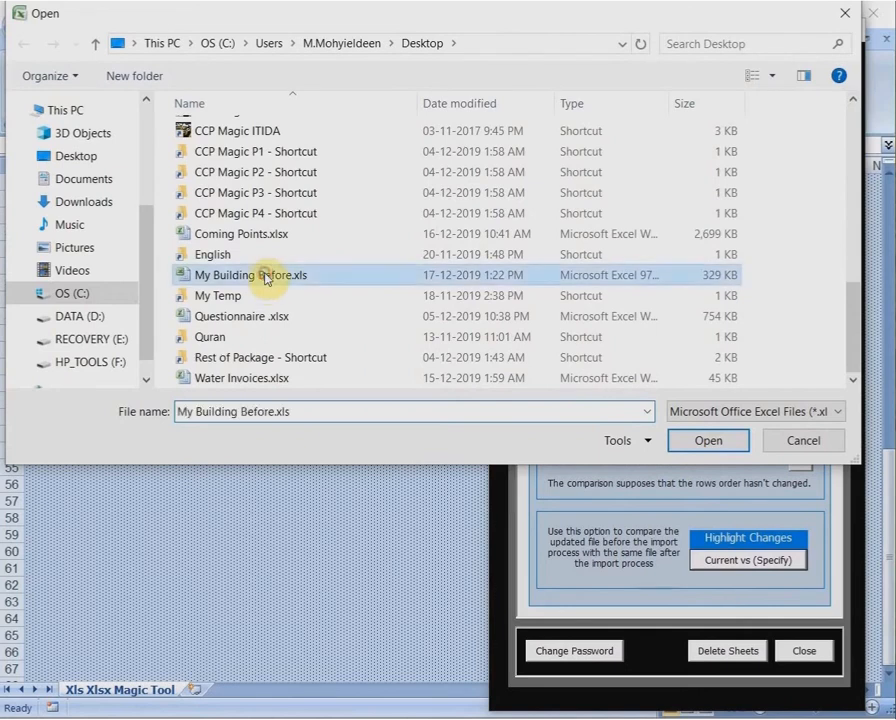
pyautogui.click(706, 442)
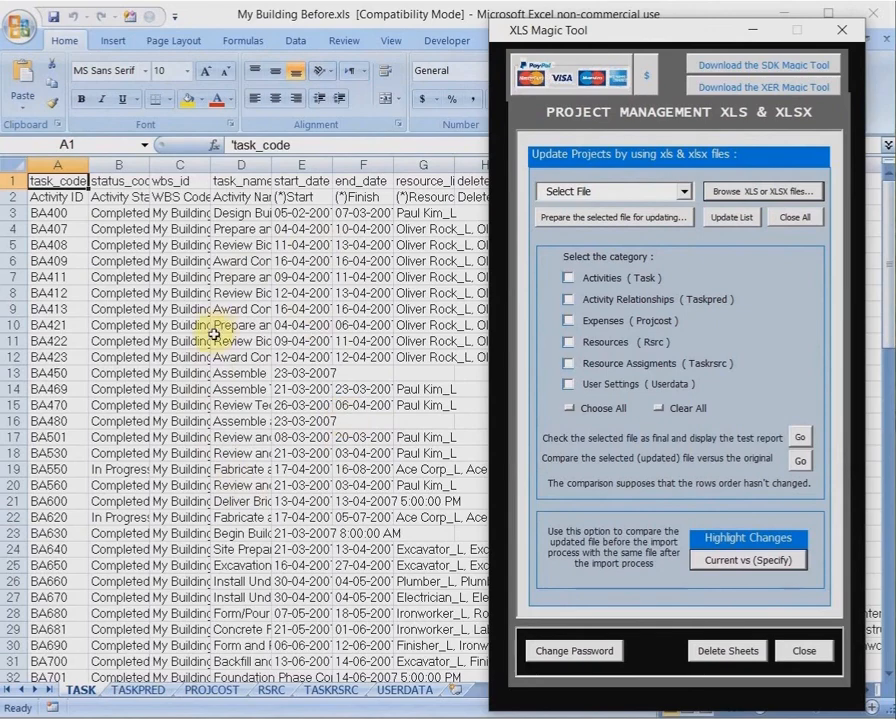
# Look through the exported TASKPRED, PROJCOST, RSRC and TASKRSRC sheets and return to the TASK sheet
pyautogui.click(138, 690)
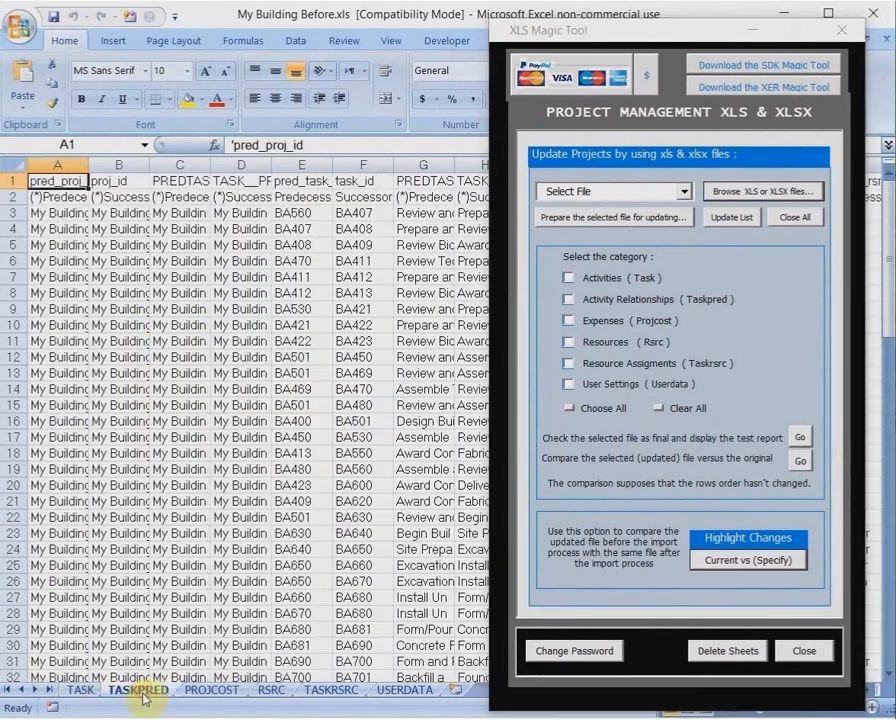
pyautogui.click(211, 690)
pyautogui.click(271, 690)
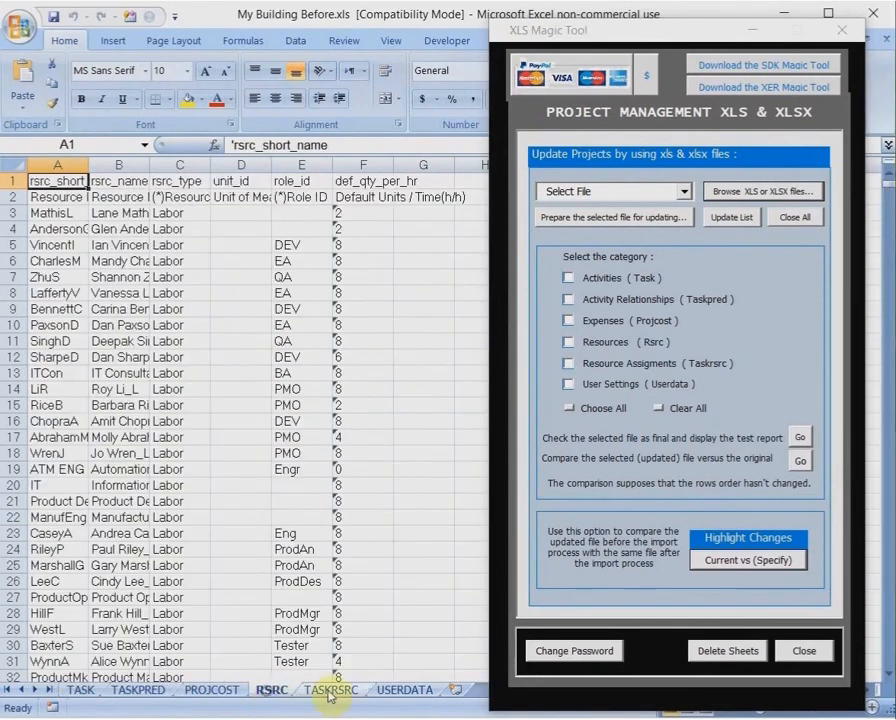
pyautogui.click(330, 690)
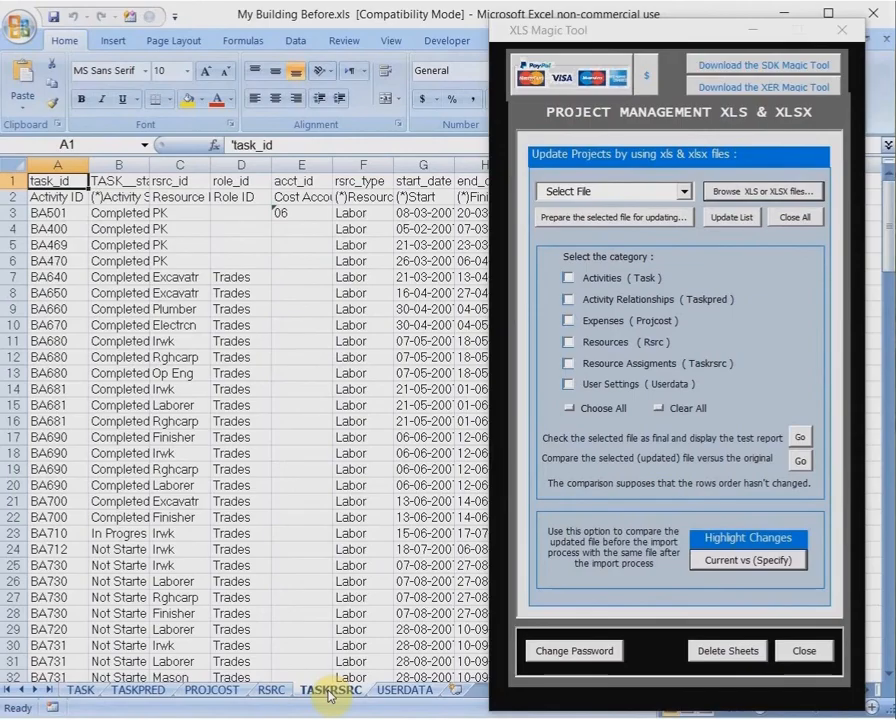
pyautogui.click(82, 690)
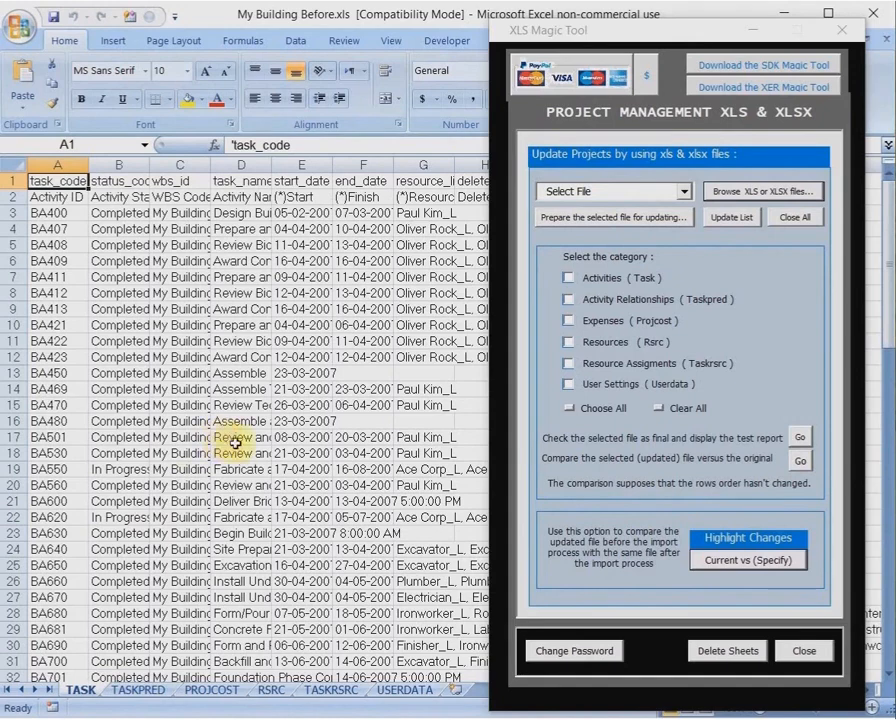
# Prepare My Building Before.xls for updating with the XLS Magic Tool, running the header check and closing its results list
pyautogui.click(686, 192)
pyautogui.click(620, 220)
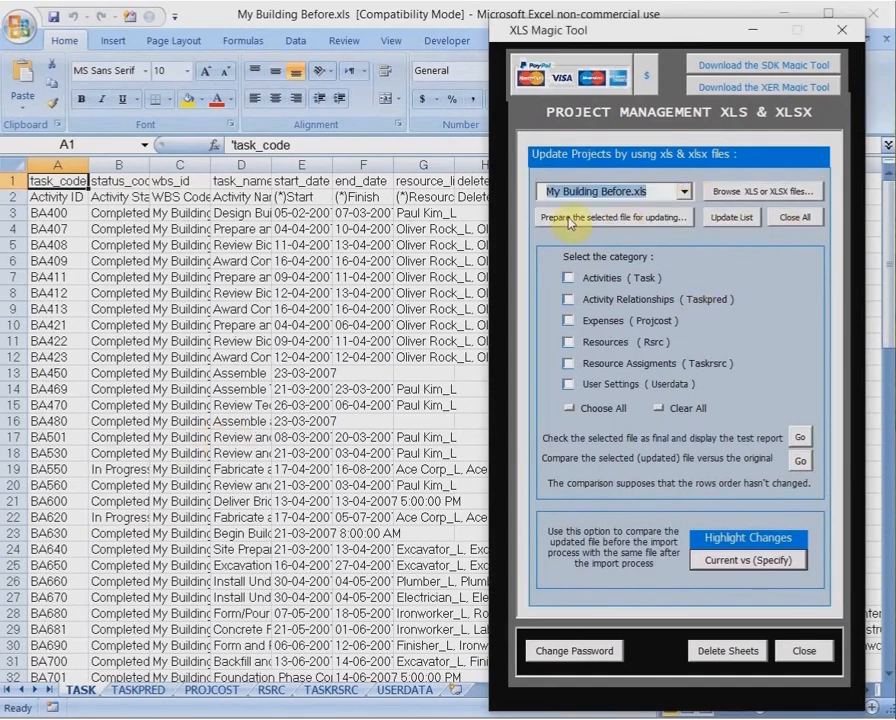
pyautogui.click(571, 219)
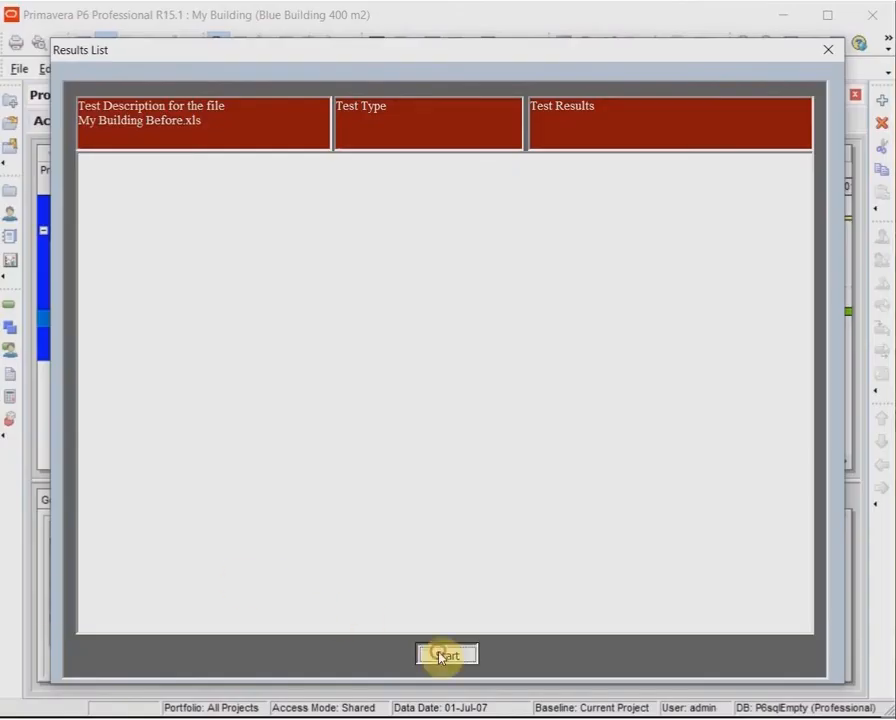
pyautogui.click(441, 656)
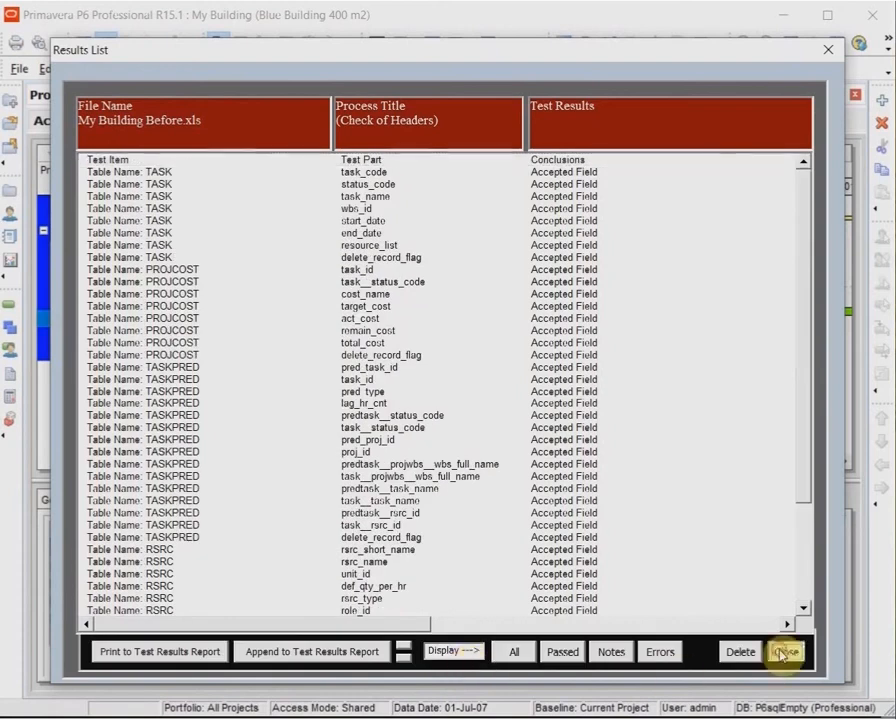
pyautogui.click(786, 651)
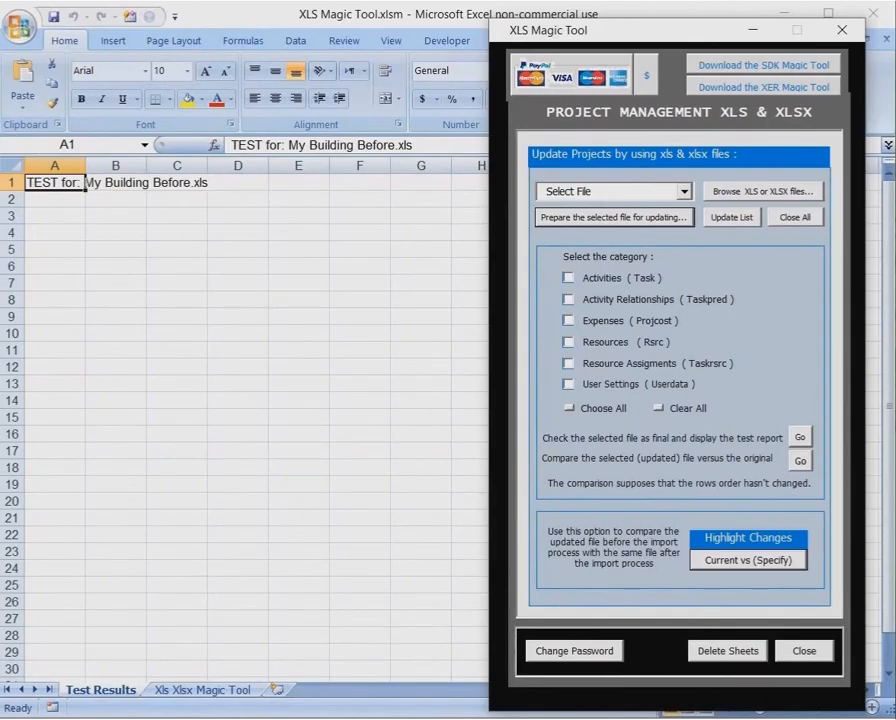
# Return to the My Building Before.xls workbook and examine the prepared TASK, TASKPRED, PROJCOST, RSRC and TASKRSRC sheets
pyautogui.moveTo(638, 718)
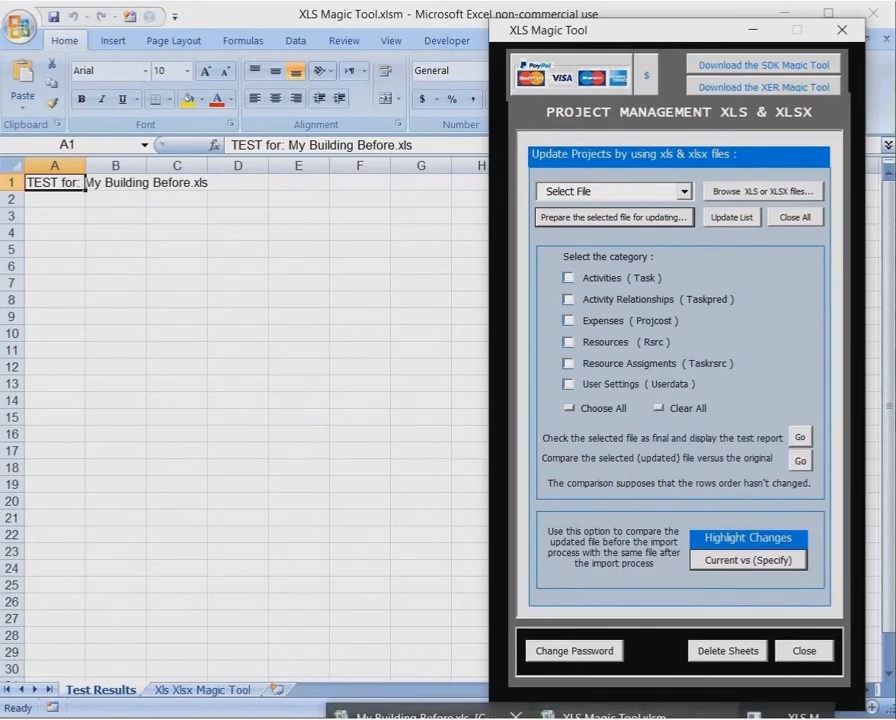
pyautogui.click(420, 716)
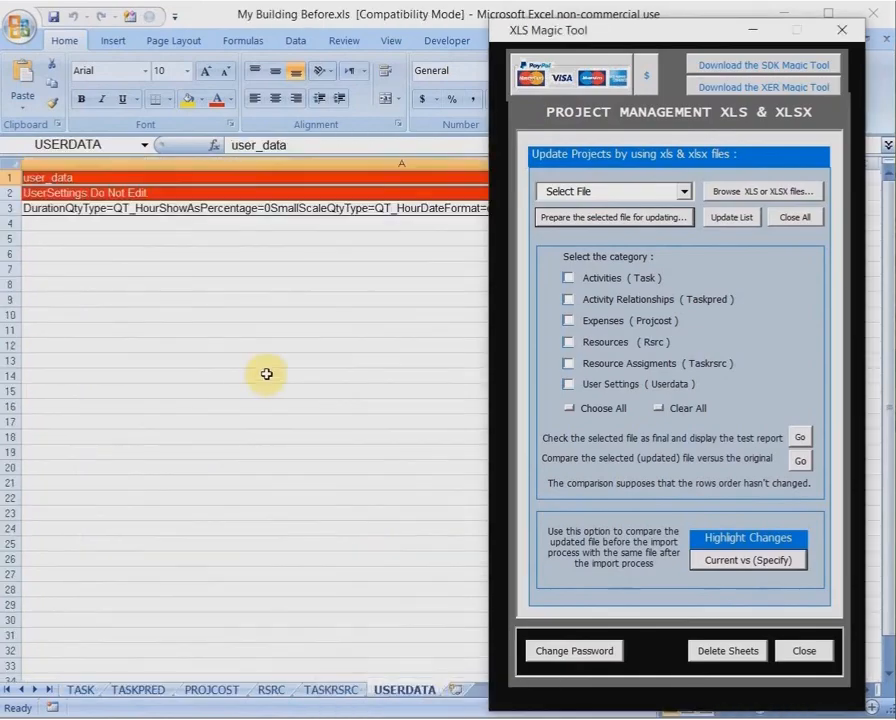
pyautogui.click(84, 690)
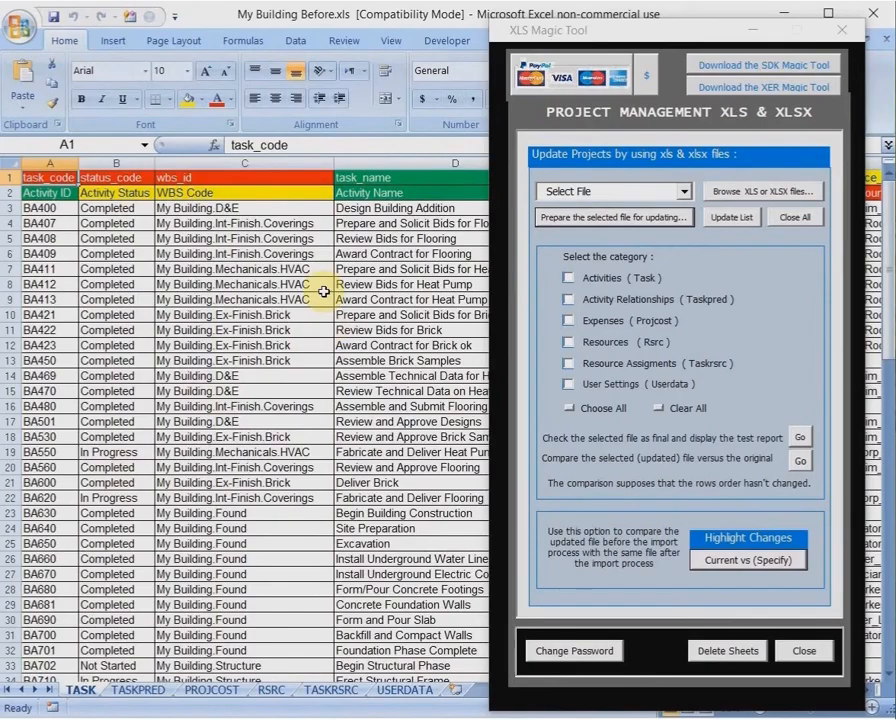
pyautogui.click(157, 692)
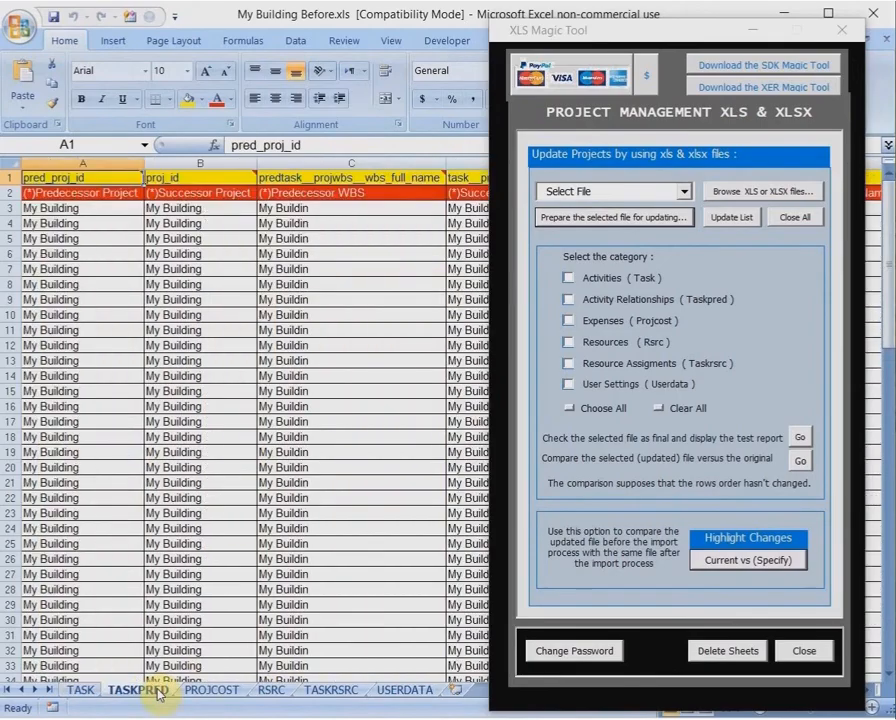
pyautogui.click(210, 690)
pyautogui.click(270, 690)
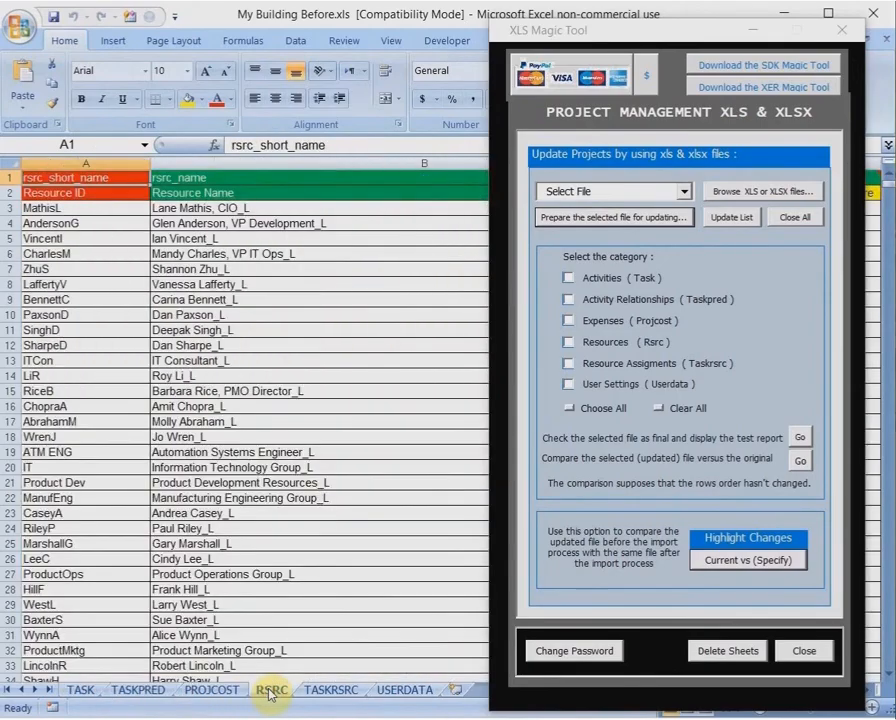
pyautogui.click(330, 690)
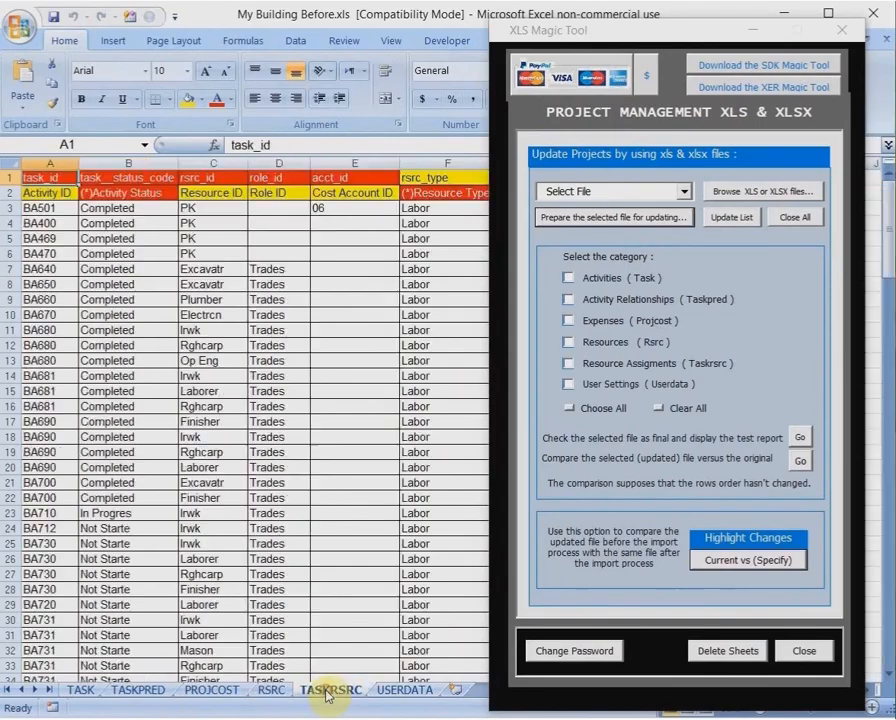
# Return to the TASK sheet, minimize the XLS Magic Tool window, and examine the two header rows and the comments on their field names
pyautogui.click(80, 690)
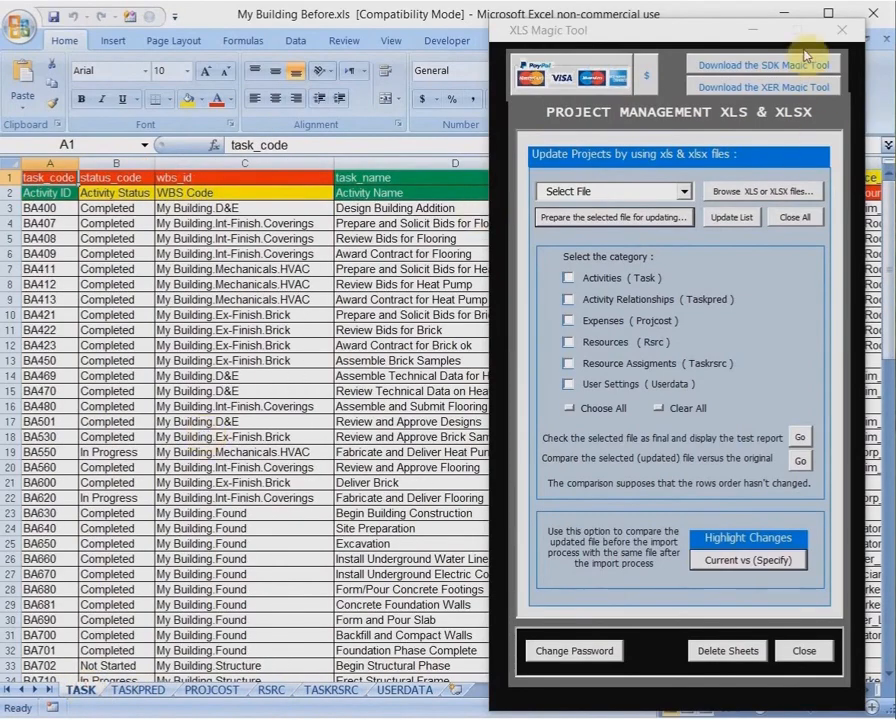
pyautogui.click(753, 31)
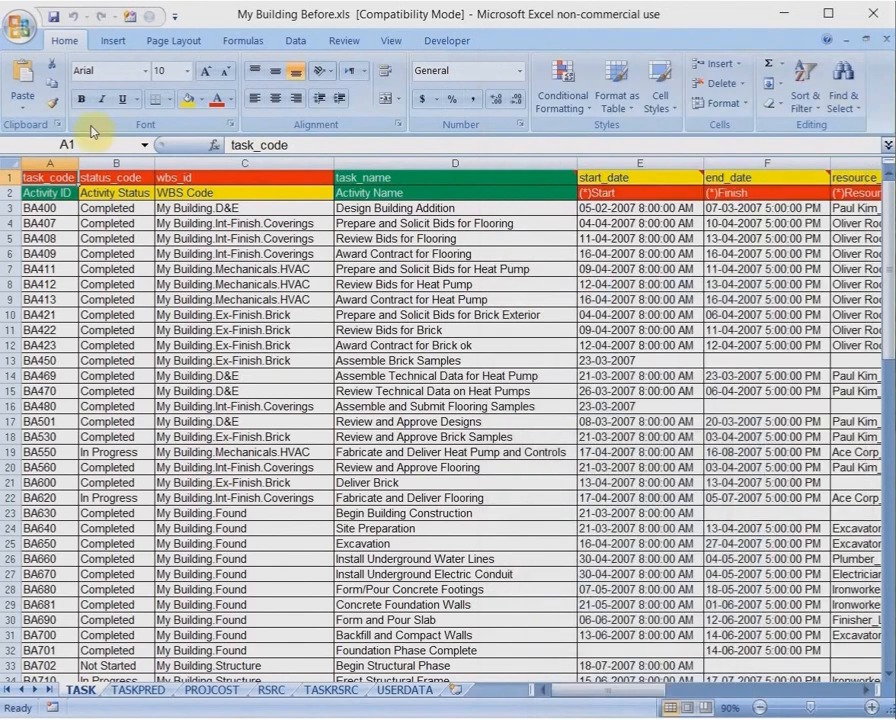
pyautogui.click(5, 177)
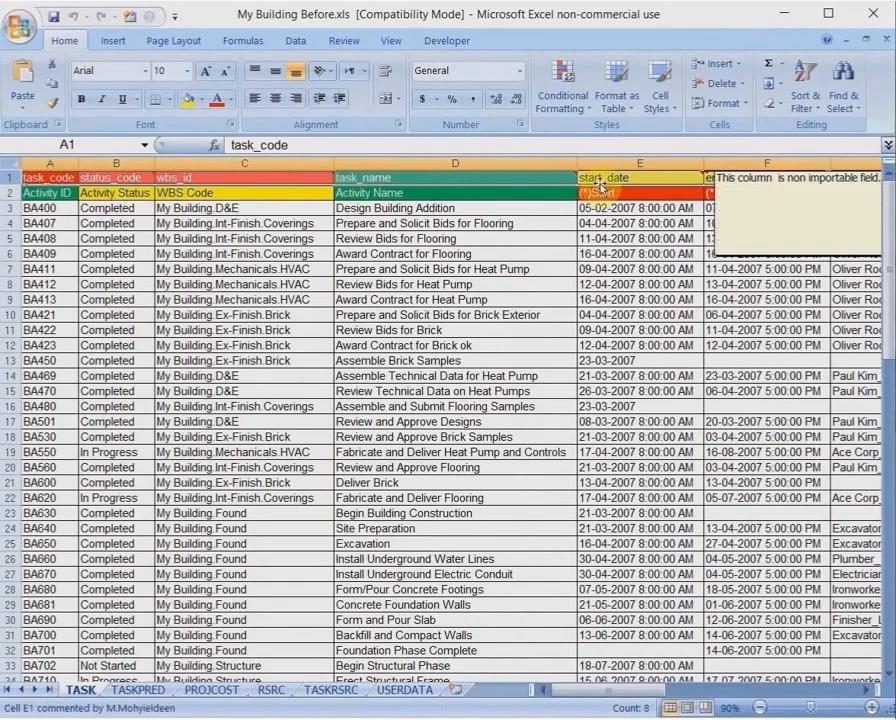
pyautogui.moveTo(49, 176)
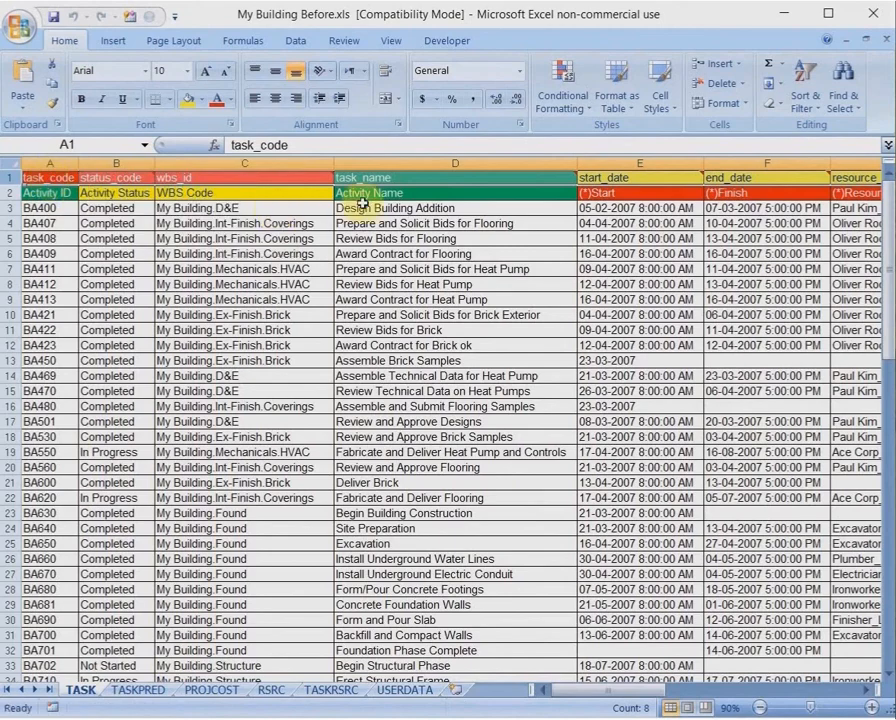
pyautogui.moveTo(370, 178)
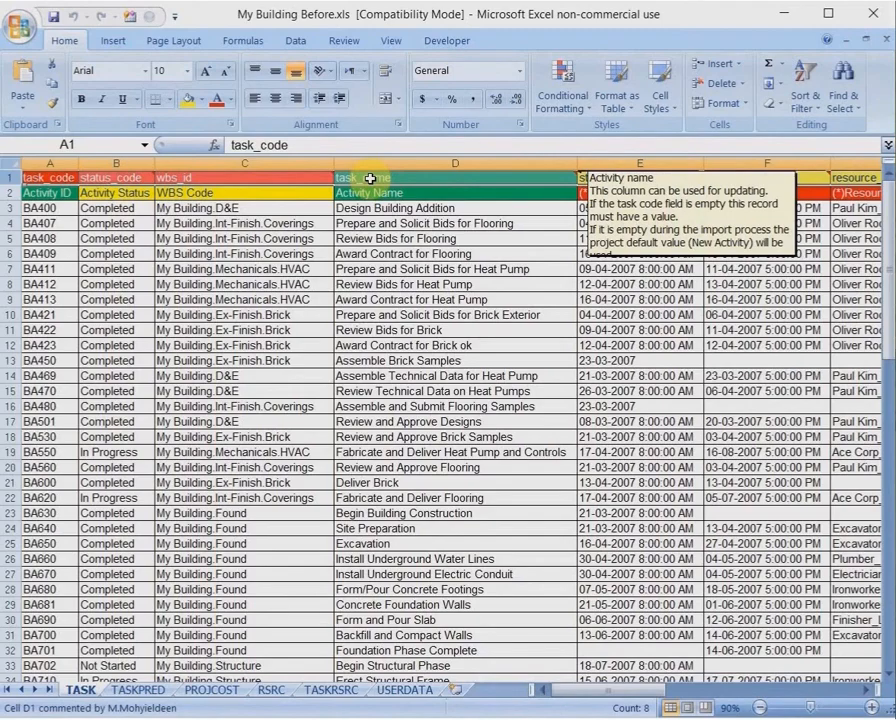
pyautogui.moveTo(647, 177)
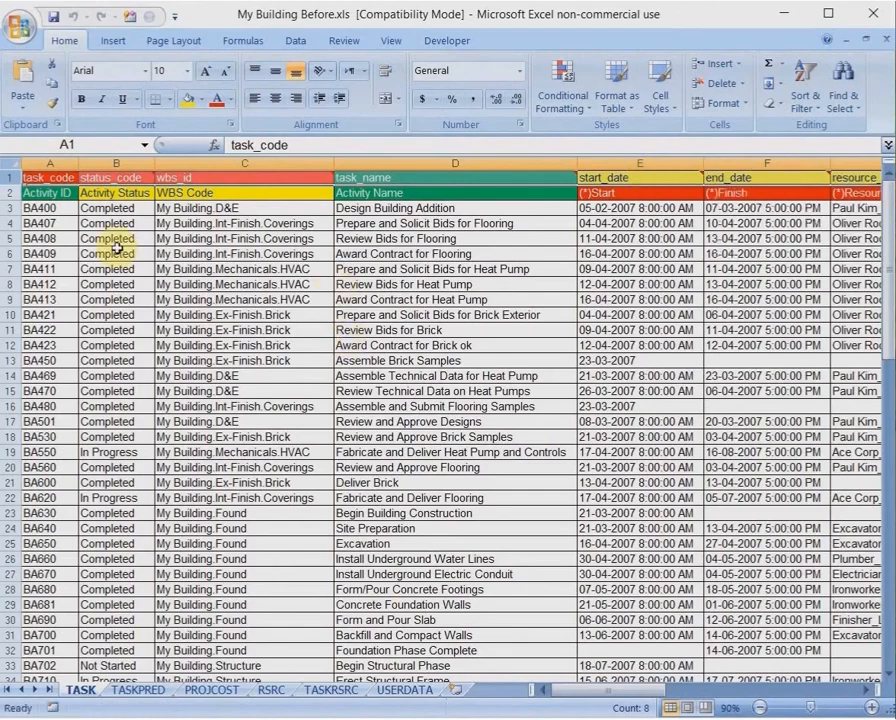
pyautogui.click(8, 192)
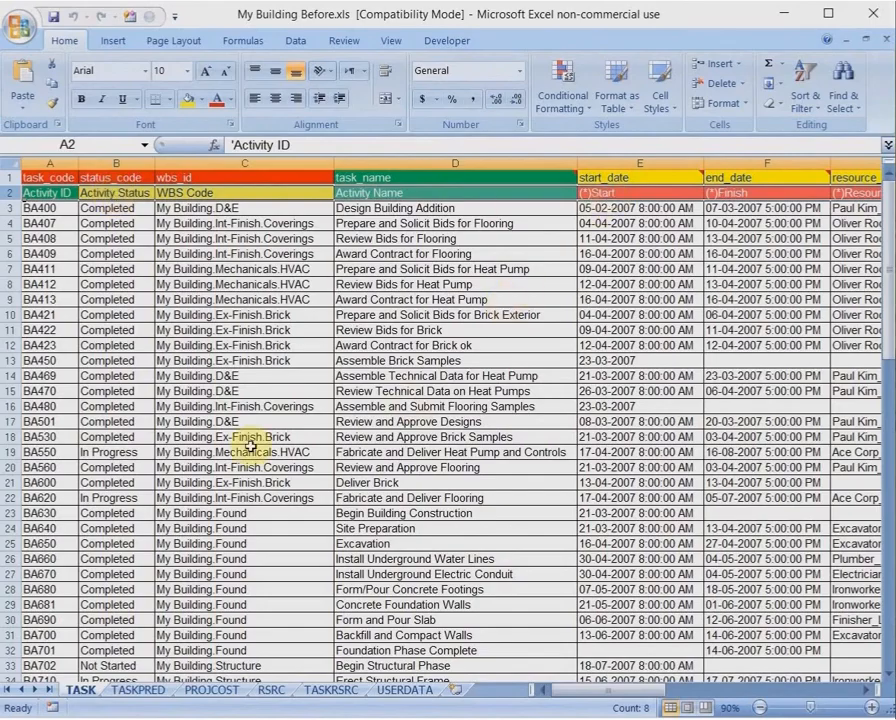
pyautogui.click(59, 178)
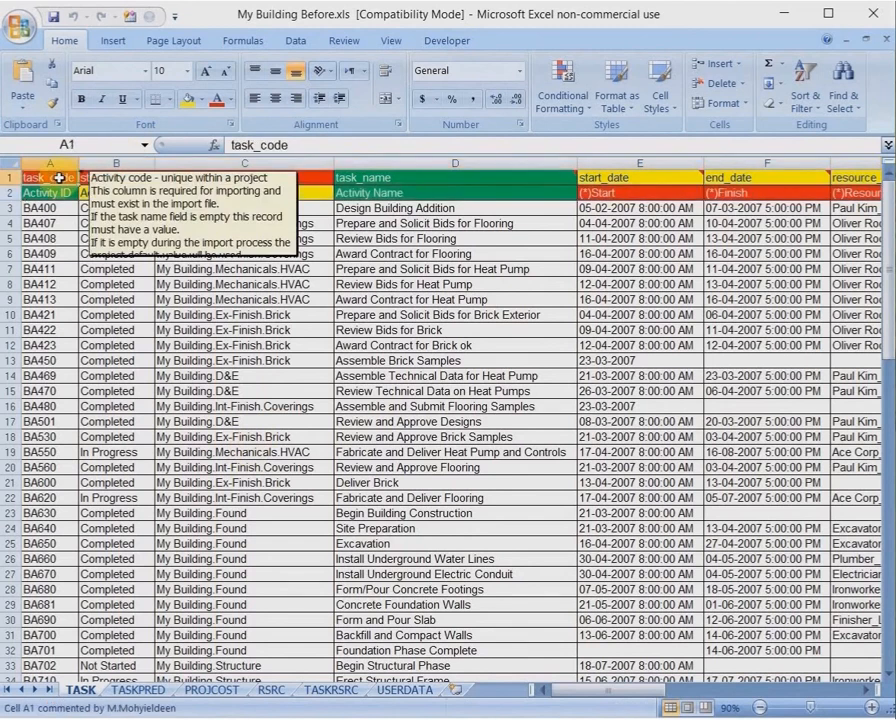
pyautogui.click(96, 177)
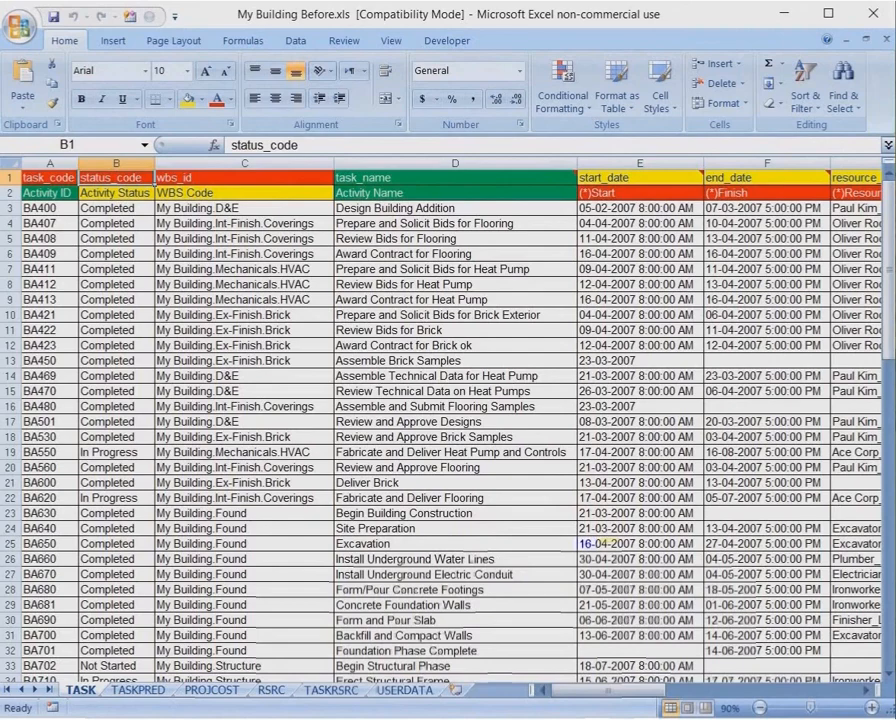
pyautogui.moveTo(130, 180)
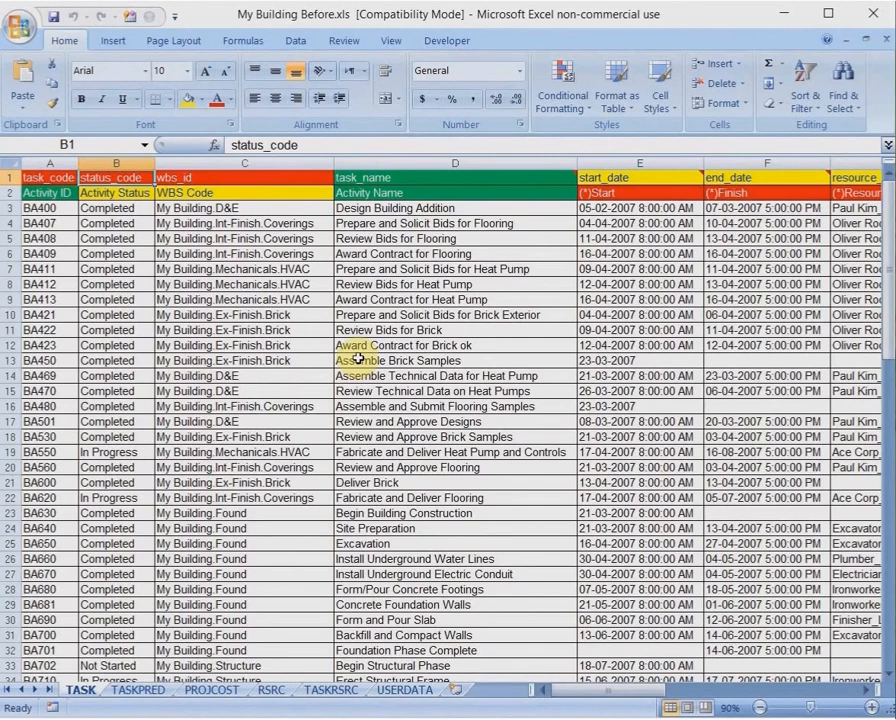
# Add a new activity in row 90 below the last TASK record, with activity ID XXX and activity name Security
pyautogui.scroll(-20, 190, 422)
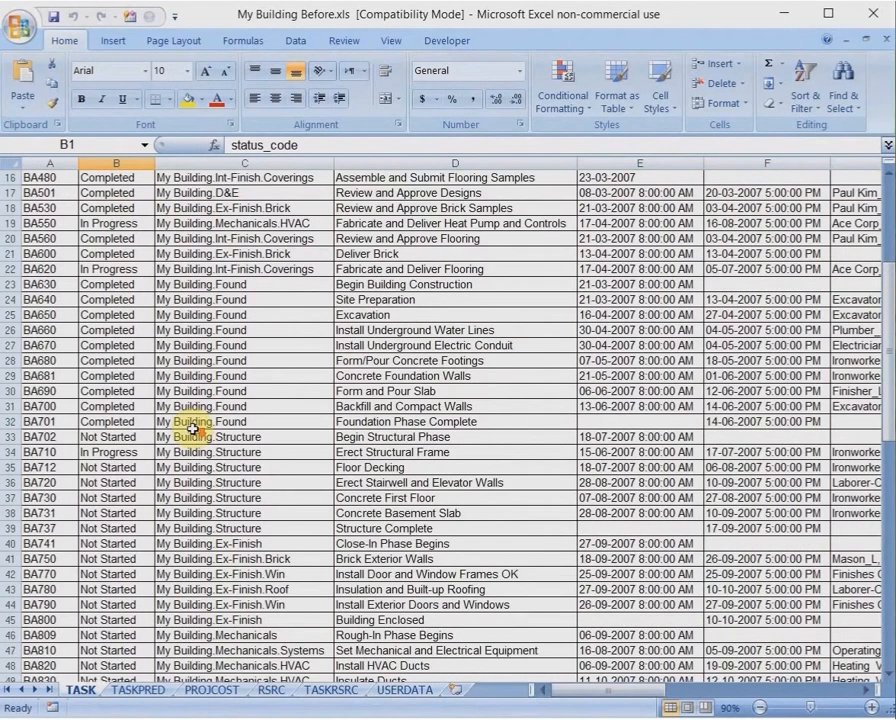
pyautogui.click(59, 524)
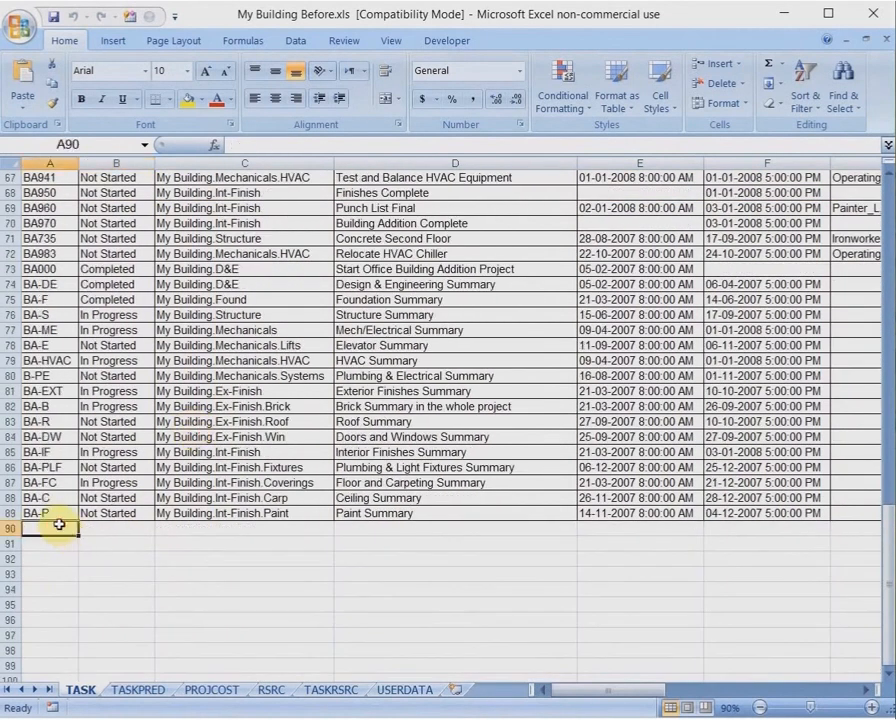
pyautogui.write('XXX')
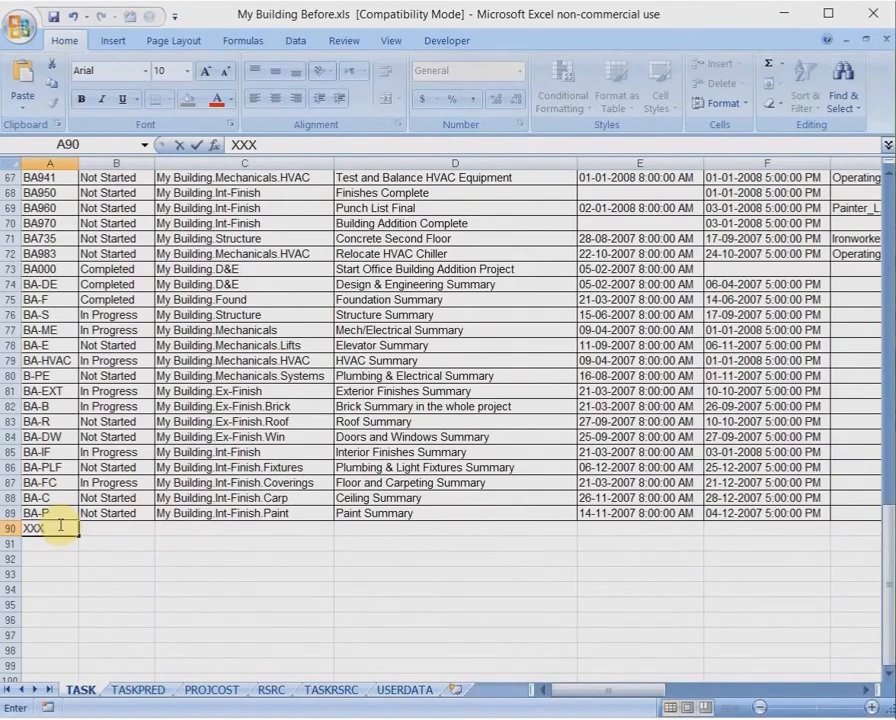
pyautogui.click(233, 530)
pyautogui.click(368, 528)
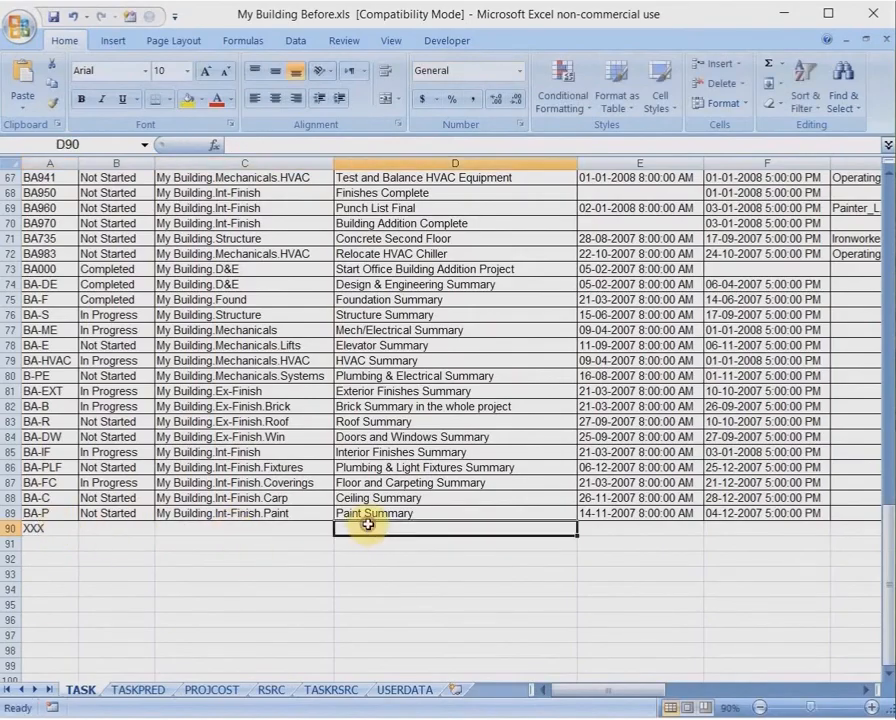
pyautogui.write('Secu')
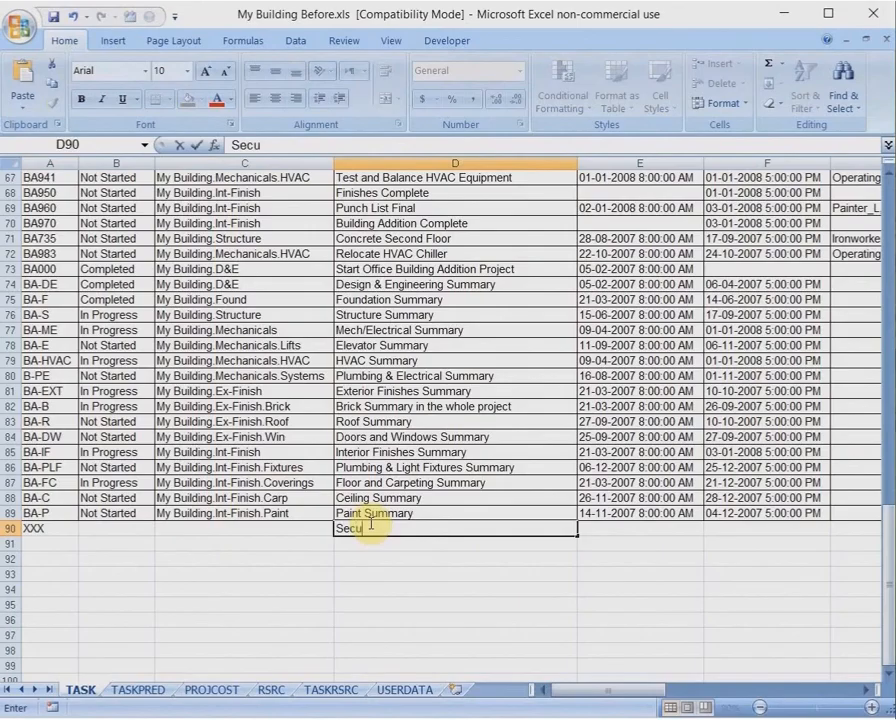
pyautogui.write('rity')
# Give activity XXX the WBS code My Building.D&E copied from cell C3, and the status Not Started filled from the row above
pyautogui.click(206, 528)
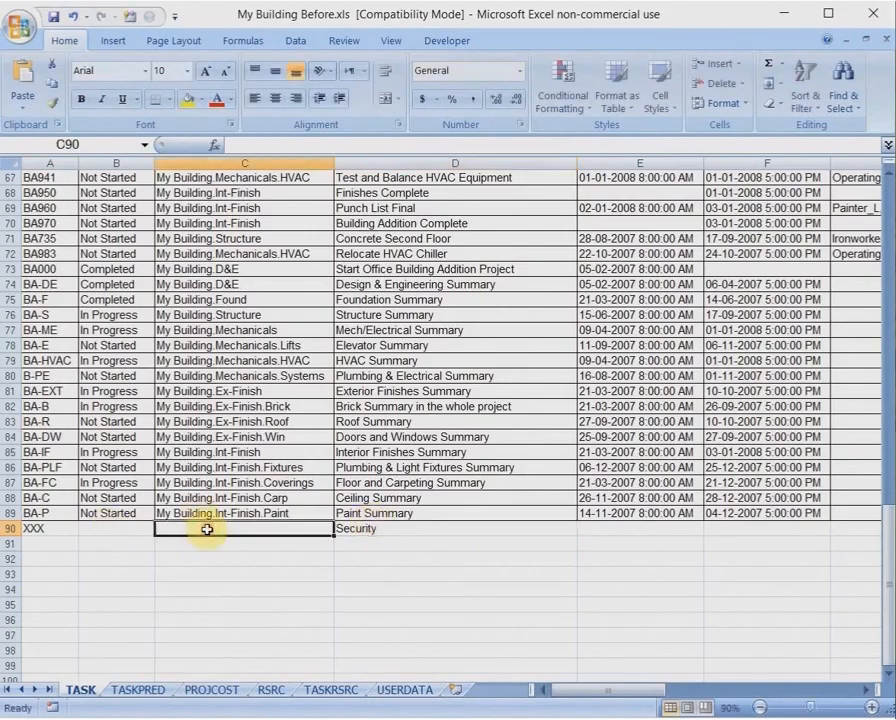
pyautogui.scroll(4, 207, 529)
pyautogui.scroll(18, 206, 529)
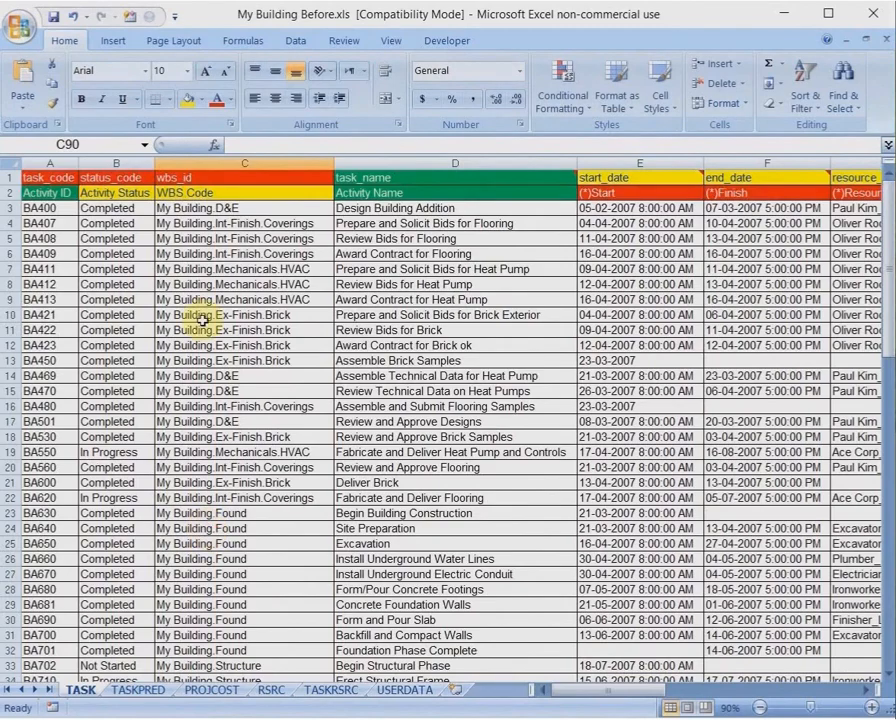
pyautogui.click(199, 208)
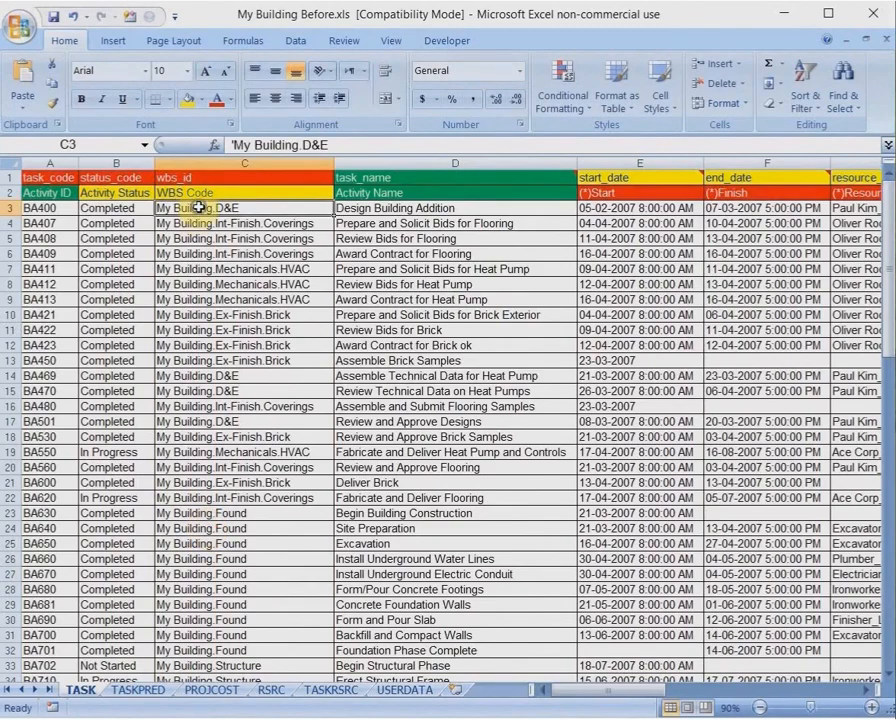
pyautogui.rightClick(199, 208)
pyautogui.click(240, 236)
pyautogui.scroll(-12, 222, 330)
pyautogui.scroll(-13, 222, 330)
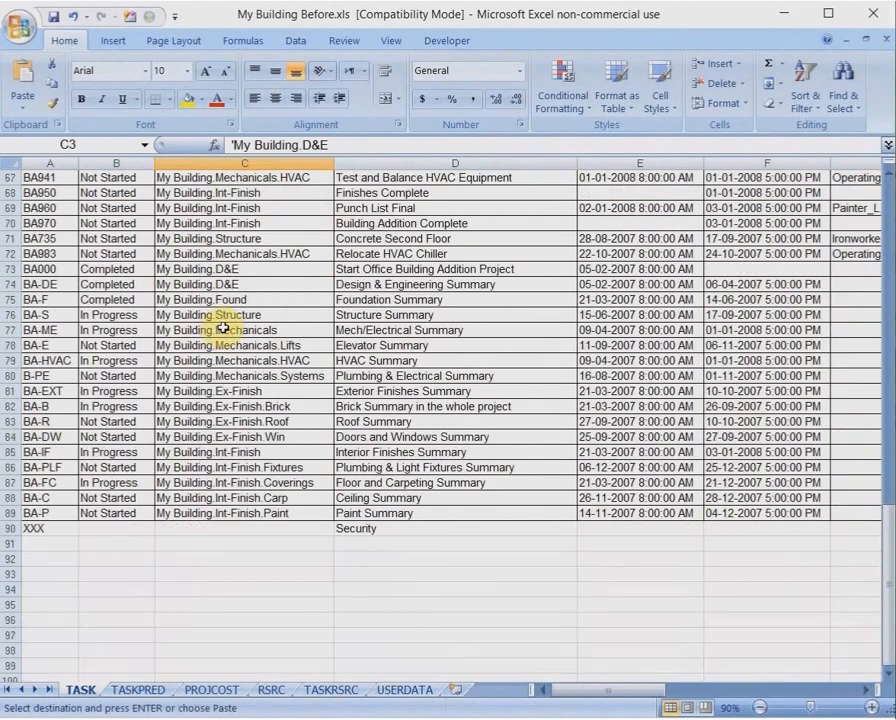
pyautogui.click(220, 390)
pyautogui.rightClick(222, 390)
pyautogui.click(254, 443)
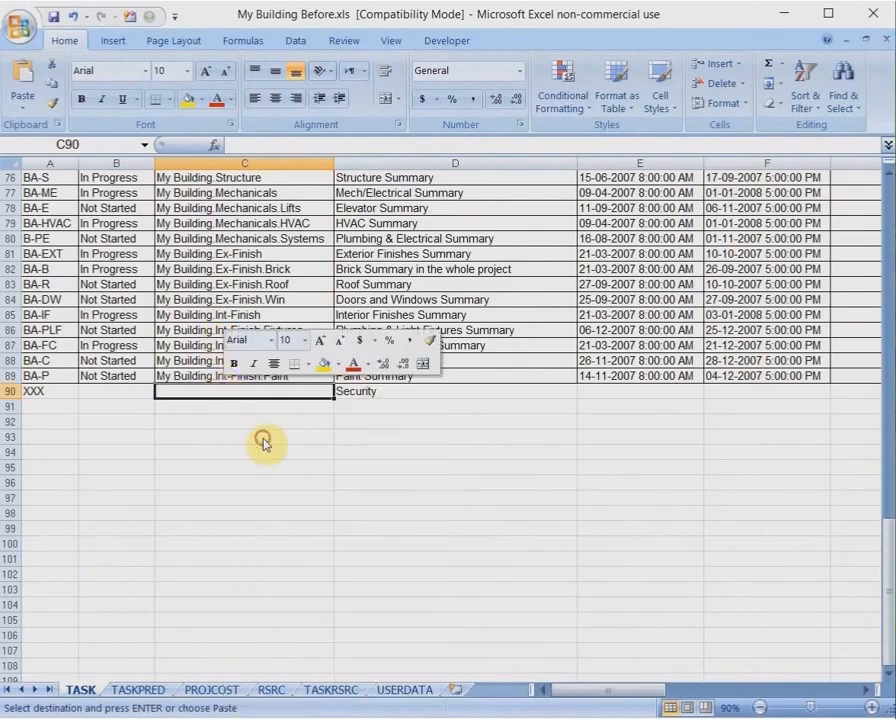
pyautogui.click(96, 374)
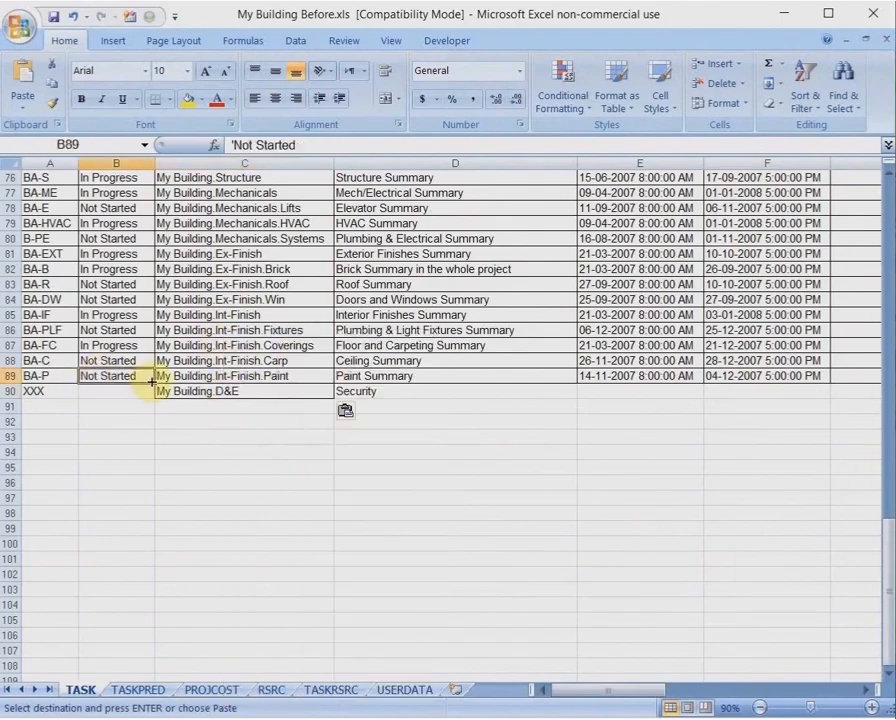
pyautogui.moveTo(153, 383); pyautogui.dragTo(114, 400)
# Copy the activity ID XXX from the TASK sheet into cell E96 of TASKPRED as the predecessor of a new relationship
pyautogui.click(62, 391)
pyautogui.rightClick(62, 391)
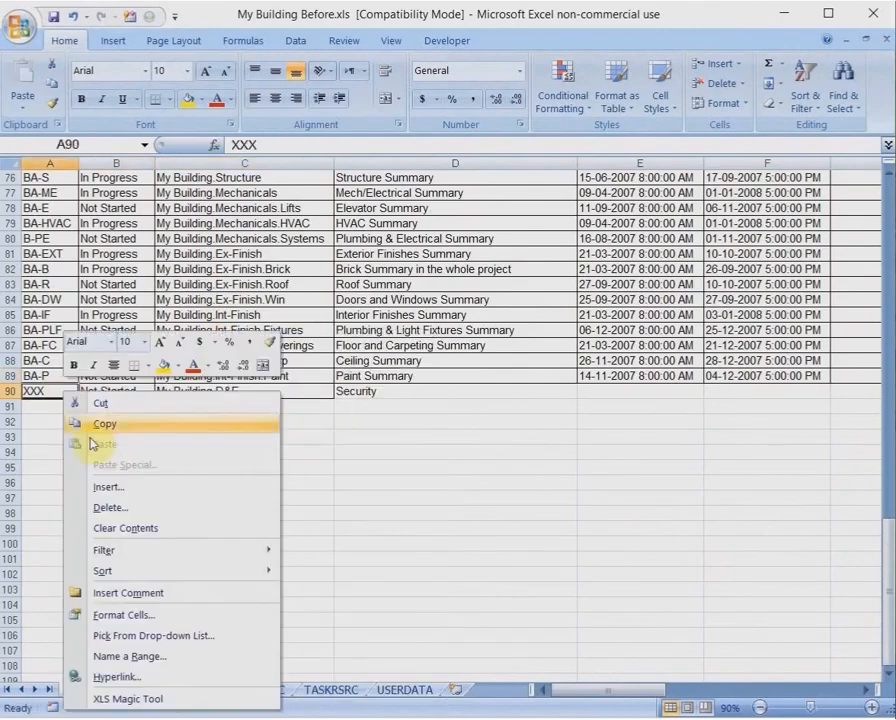
pyautogui.click(103, 421)
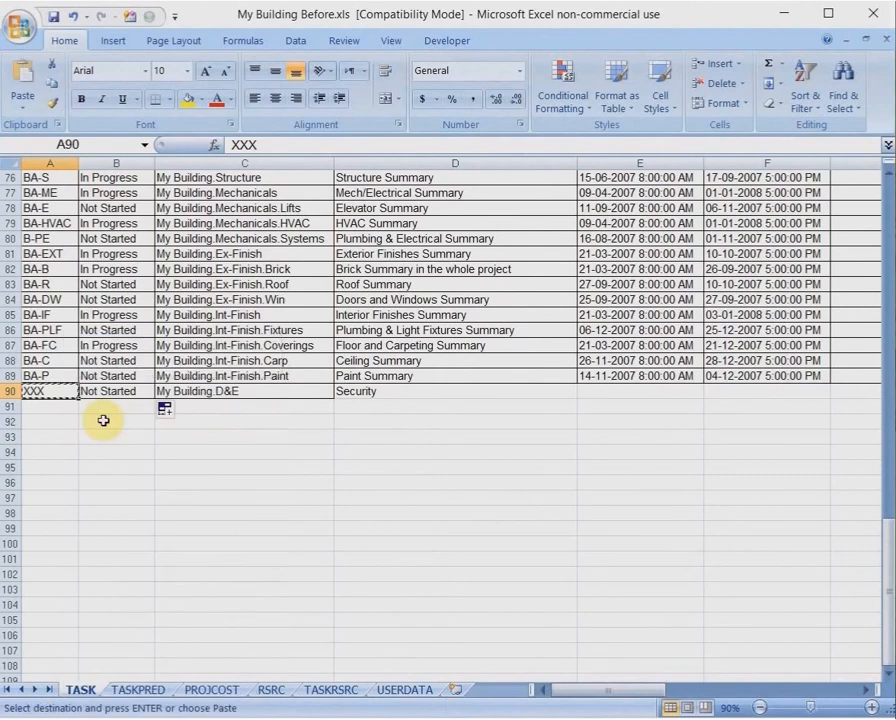
pyautogui.click(147, 690)
pyautogui.scroll(-10, 185, 503)
pyautogui.scroll(-15, 185, 503)
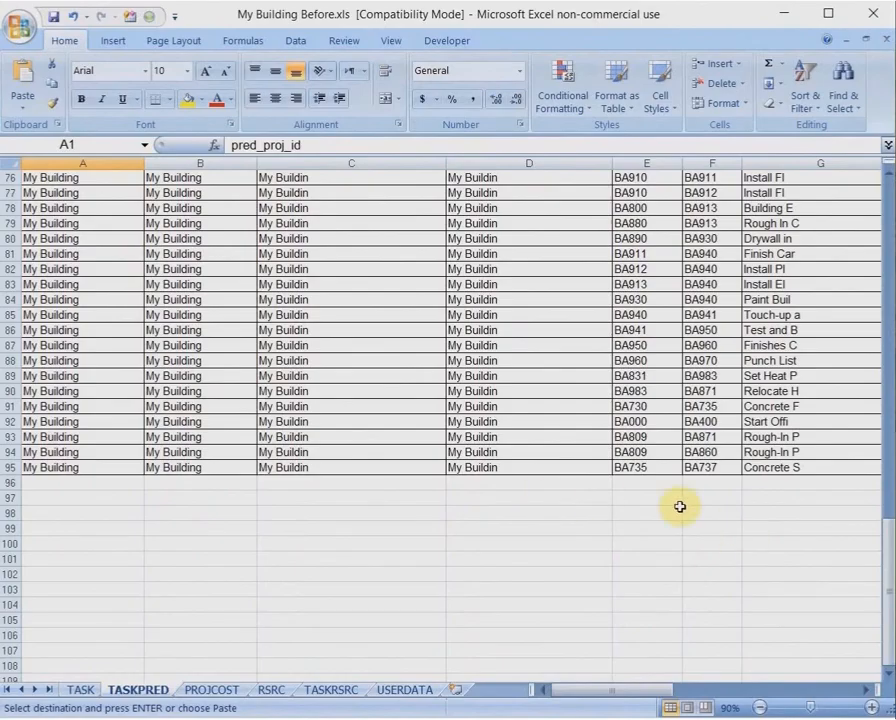
pyautogui.click(632, 481)
pyautogui.rightClick(634, 481)
pyautogui.click(675, 540)
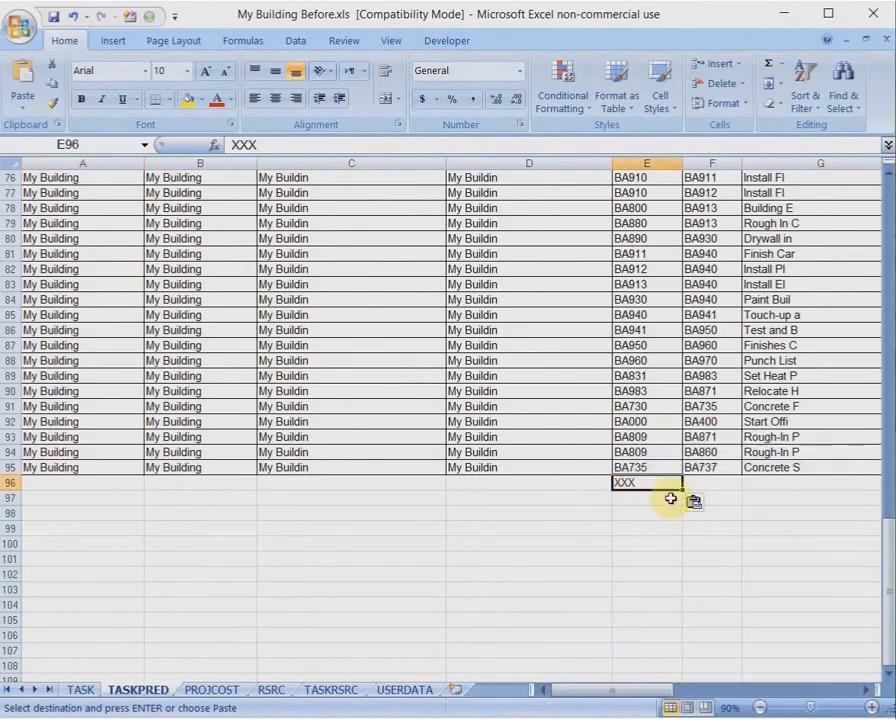
# Copy activity ID BA735 from cell E95 into F96 as the successor of XXX
pyautogui.click(636, 466)
pyautogui.rightClick(638, 467)
pyautogui.click(682, 505)
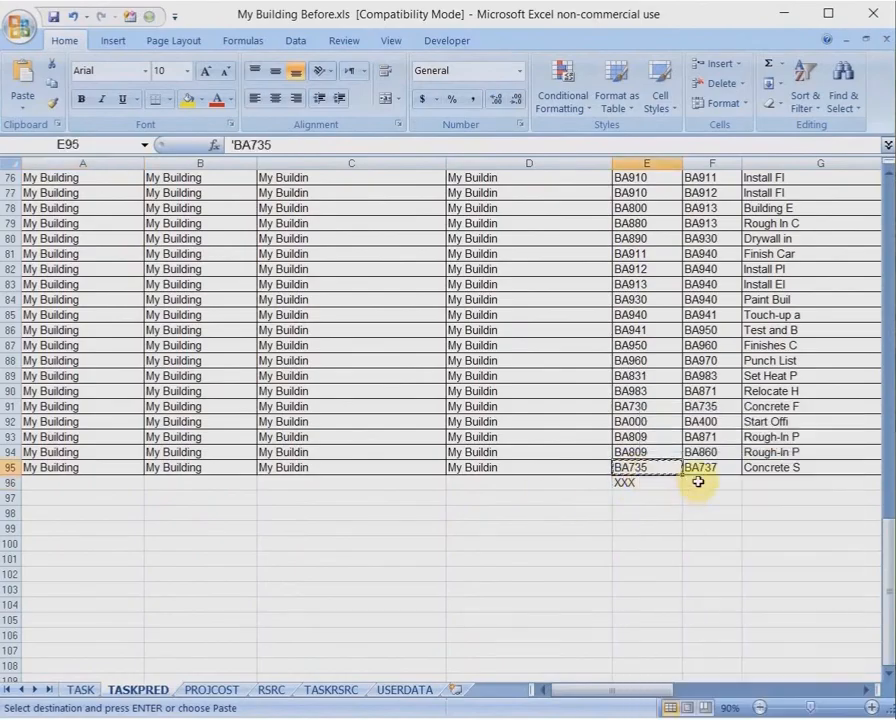
pyautogui.click(696, 482)
pyautogui.rightClick(696, 482)
pyautogui.click(700, 534)
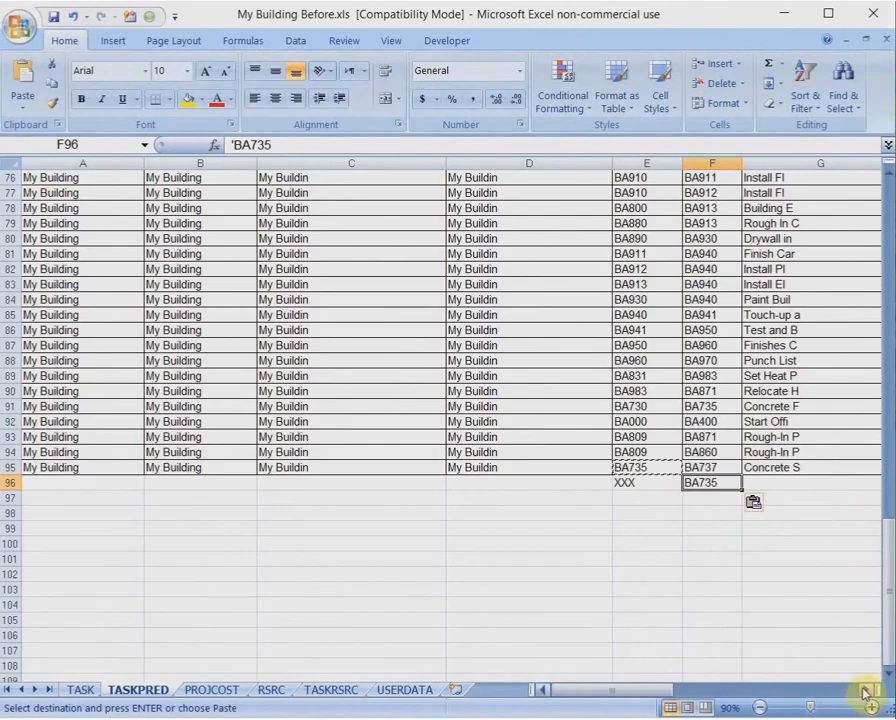
# Set the new relationship's type to SS in I96 and its lag to 0 in J96
pyautogui.click(866, 689)
pyautogui.click(866, 689)
pyautogui.click(866, 689)
pyautogui.click(652, 482)
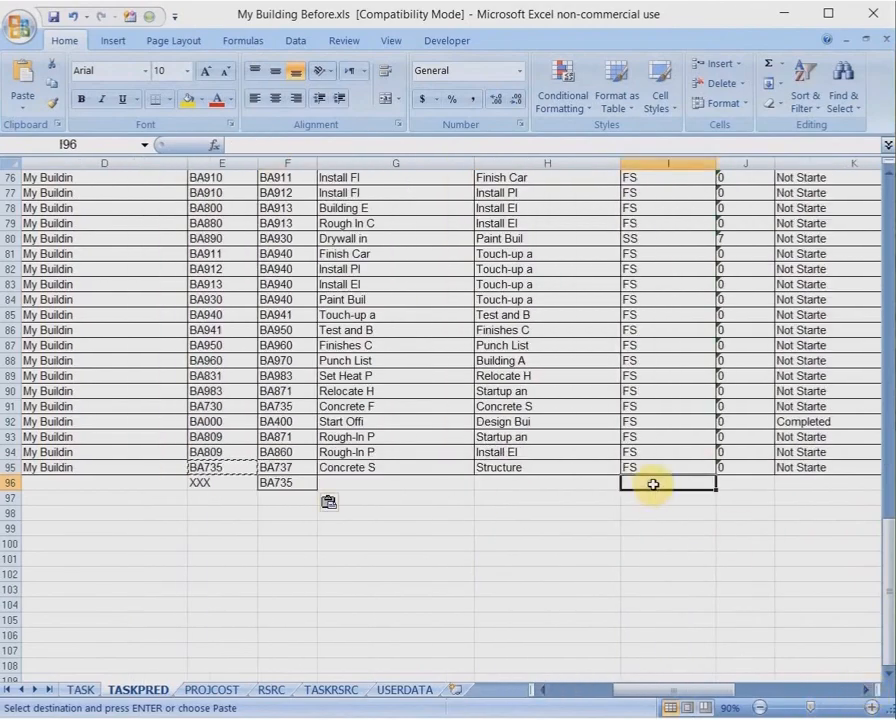
pyautogui.write('SS')
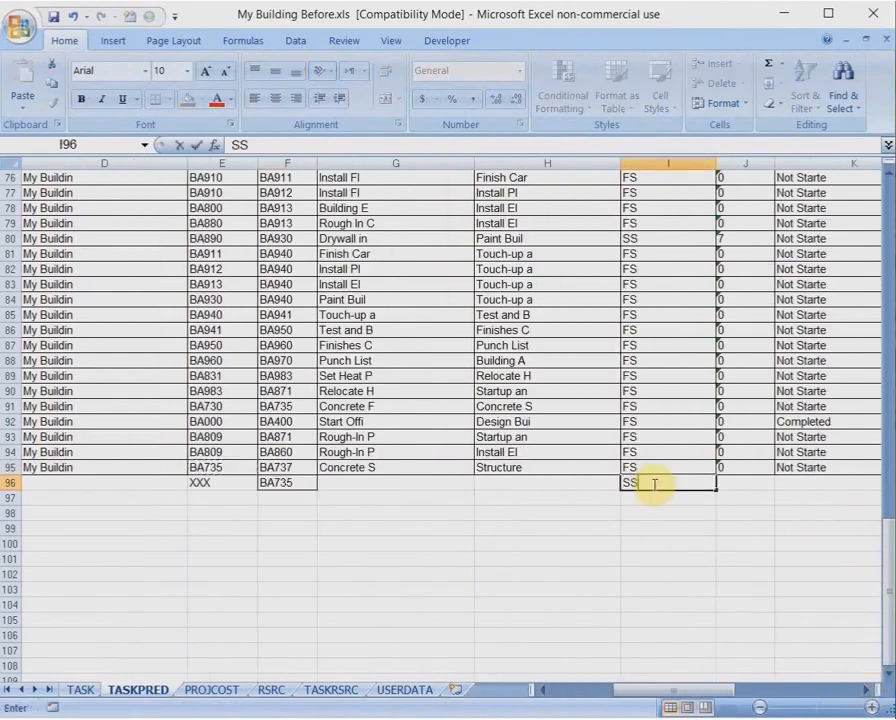
pyautogui.click(737, 484)
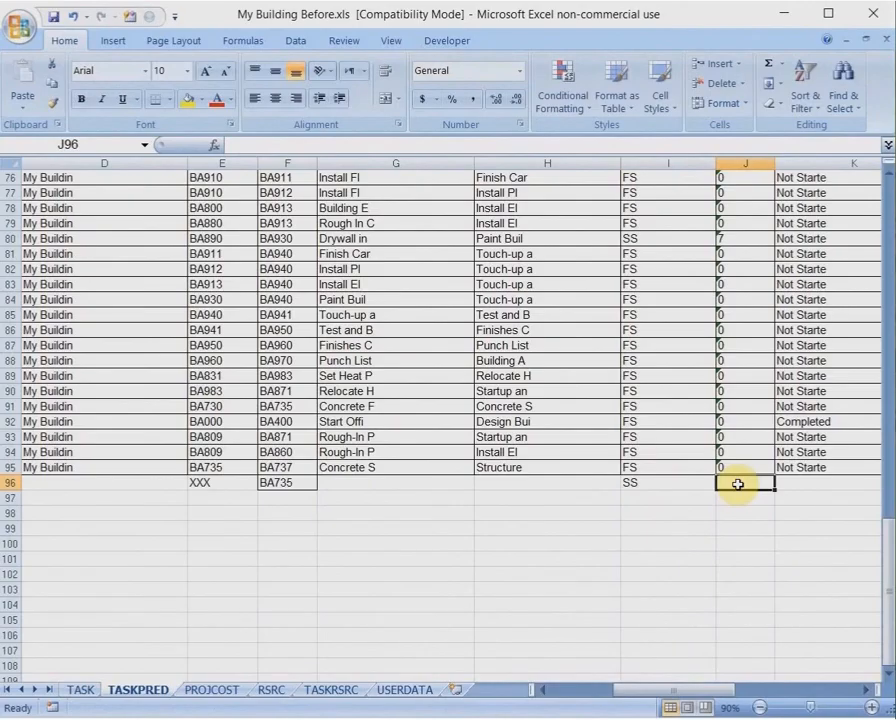
pyautogui.write(')')
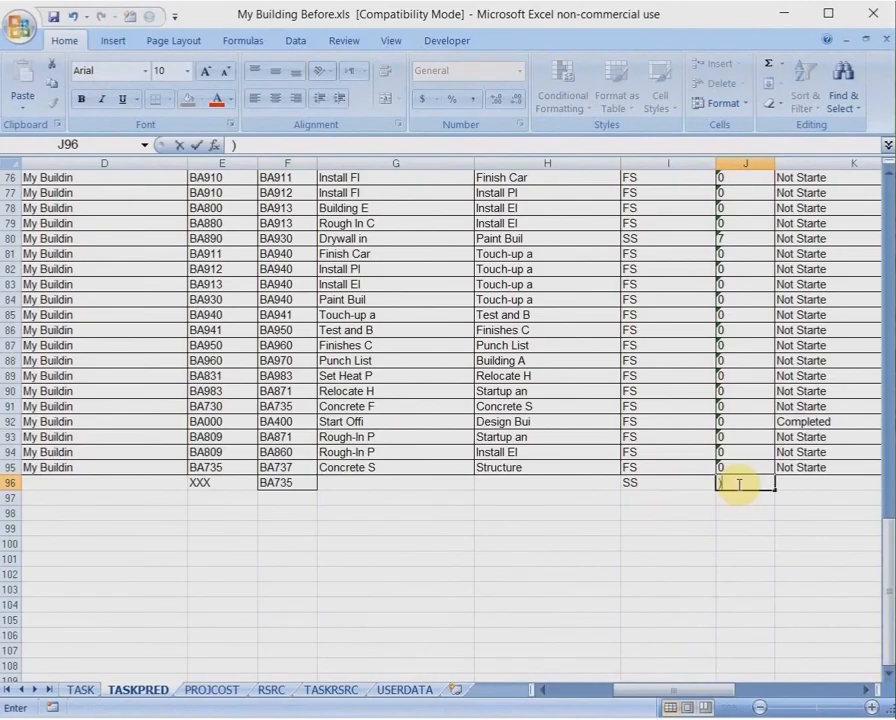
pyautogui.press('BackSpace')
pyautogui.write('0')
pyautogui.click(220, 482)
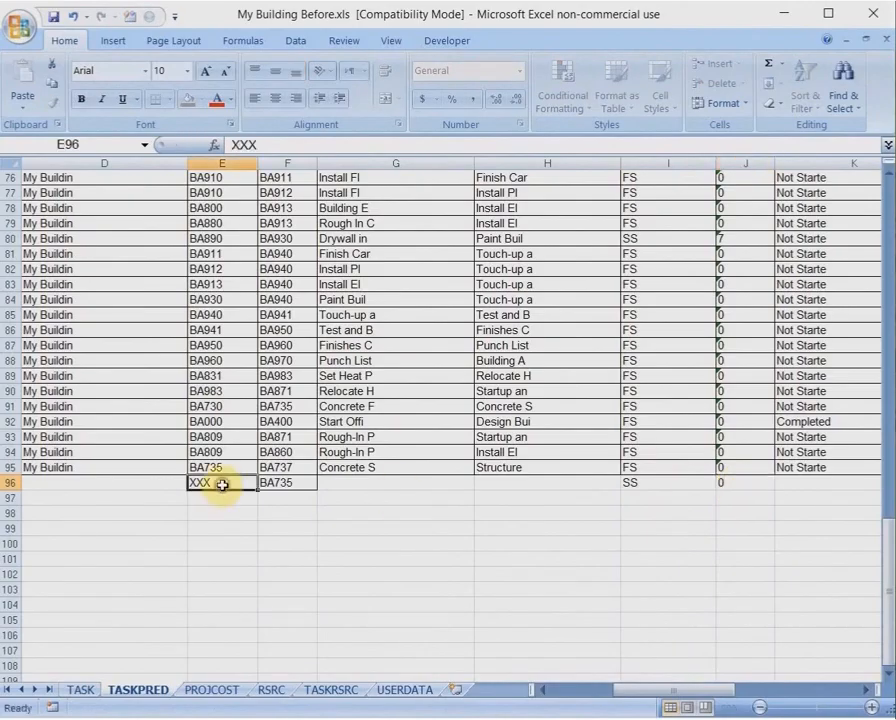
# Add an expense row for activity XXX in row 16 of the PROJCOST sheet, with Cost of Security as the expense item
pyautogui.click(212, 690)
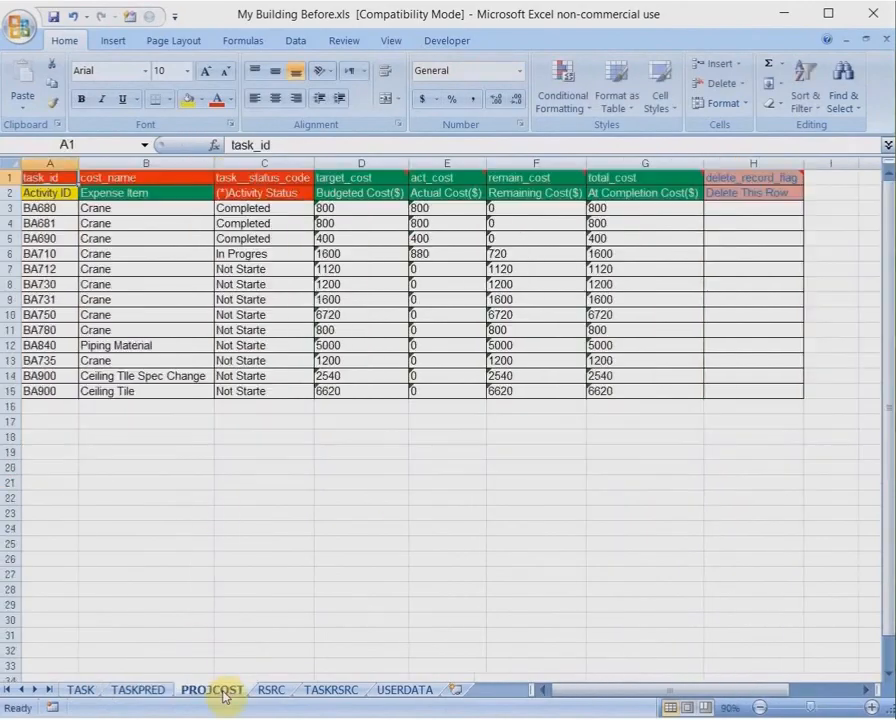
pyautogui.click(54, 403)
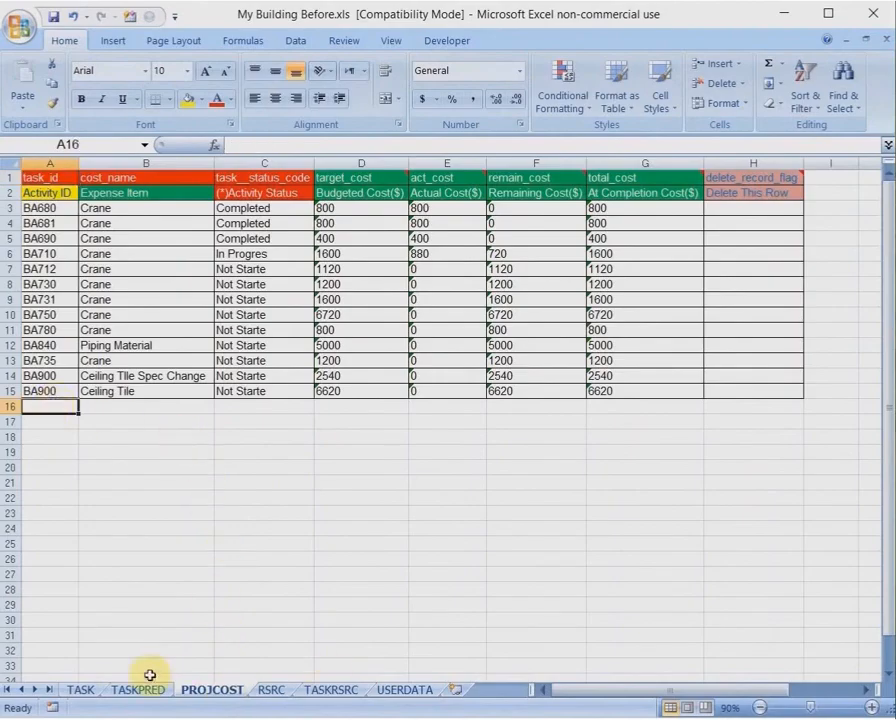
pyautogui.write('XXX')
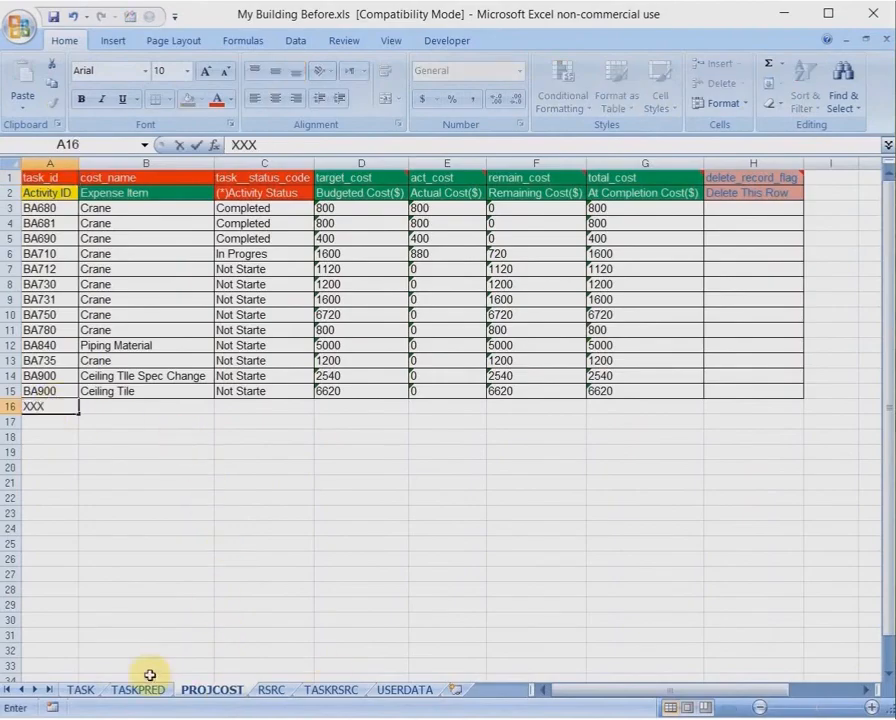
pyautogui.click(125, 406)
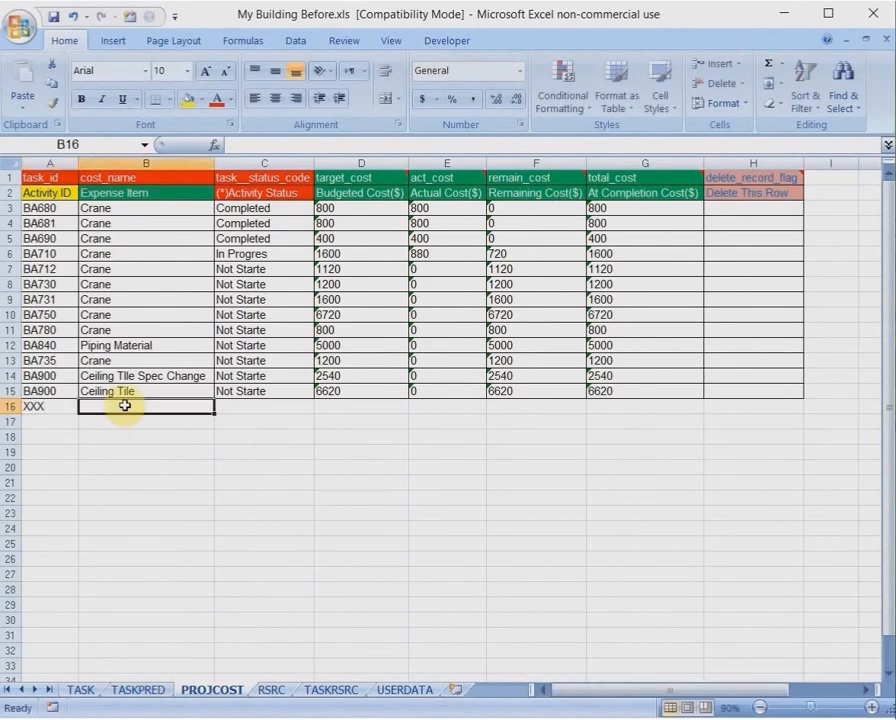
pyautogui.write('C')
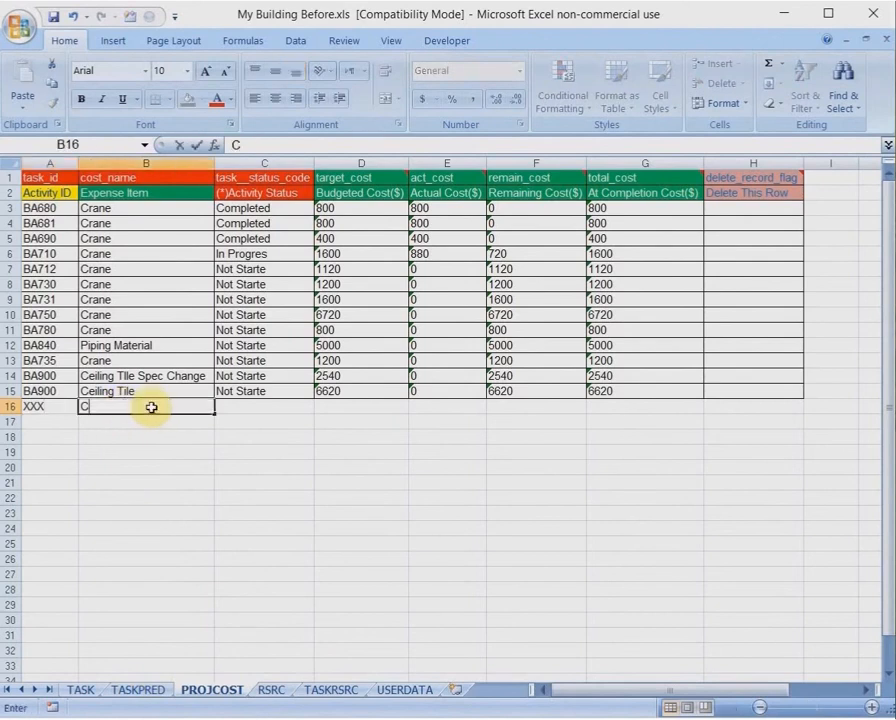
pyautogui.write('ost of')
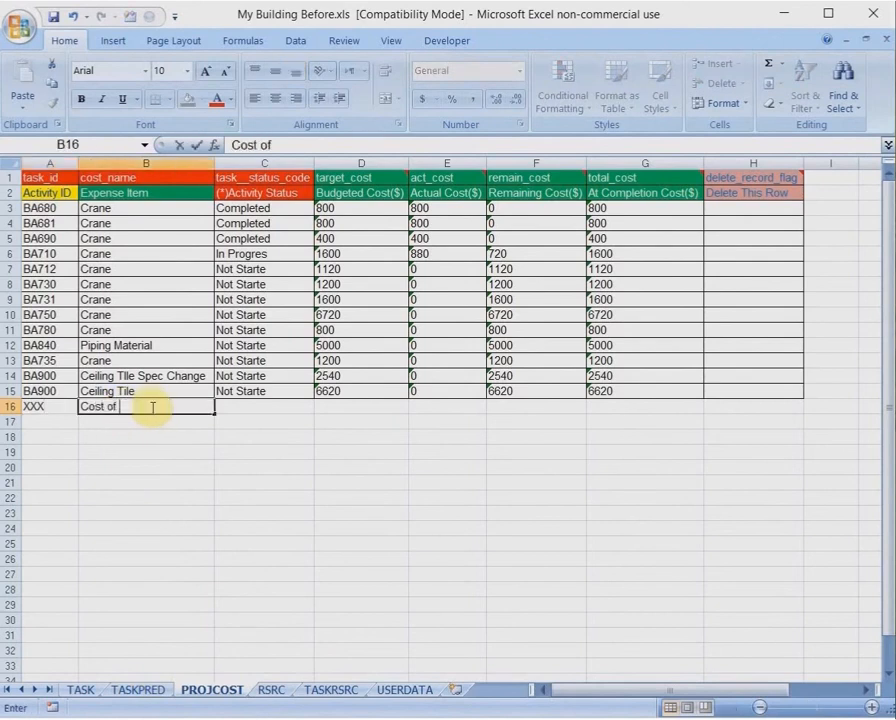
pyautogui.write(' Security')
# Fill in the Cost of Security row with budgeted, remaining and at completion costs of 10000 and an actual cost of 0
pyautogui.click(347, 406)
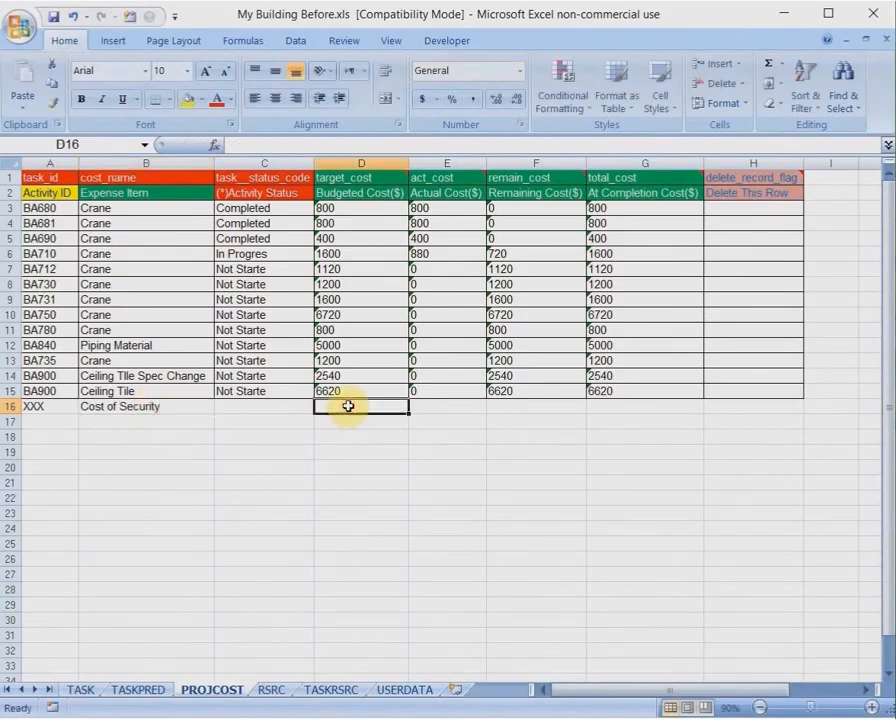
pyautogui.write('10000')
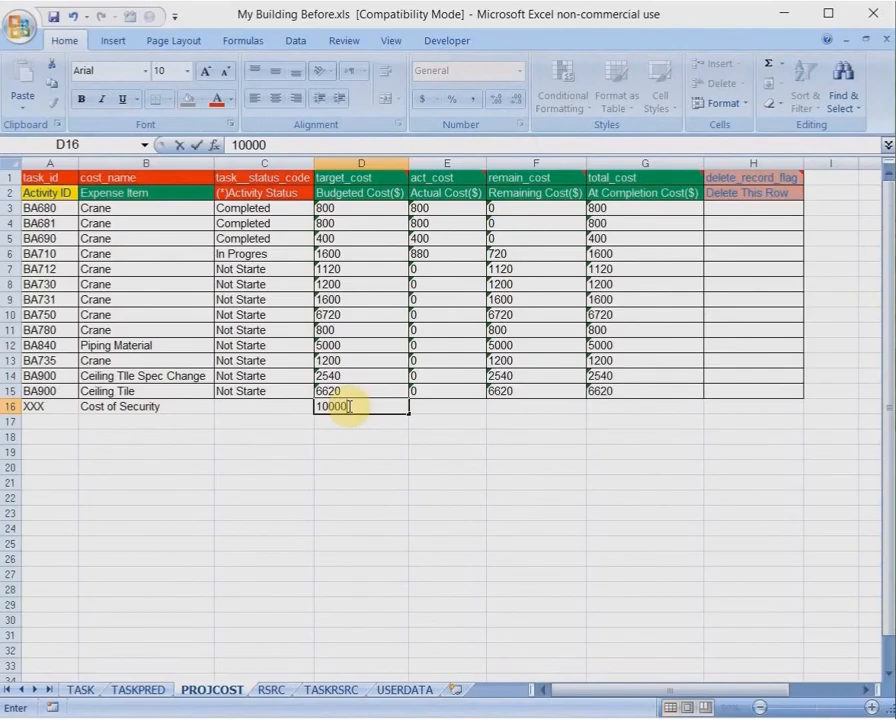
pyautogui.click(620, 407)
pyautogui.write('10')
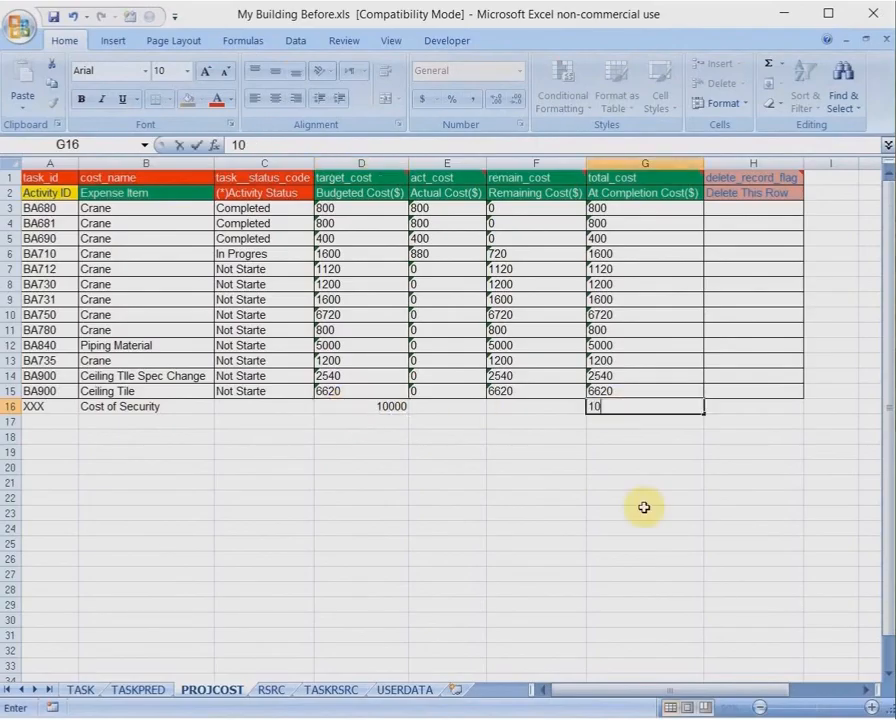
pyautogui.write('000')
pyautogui.click(458, 408)
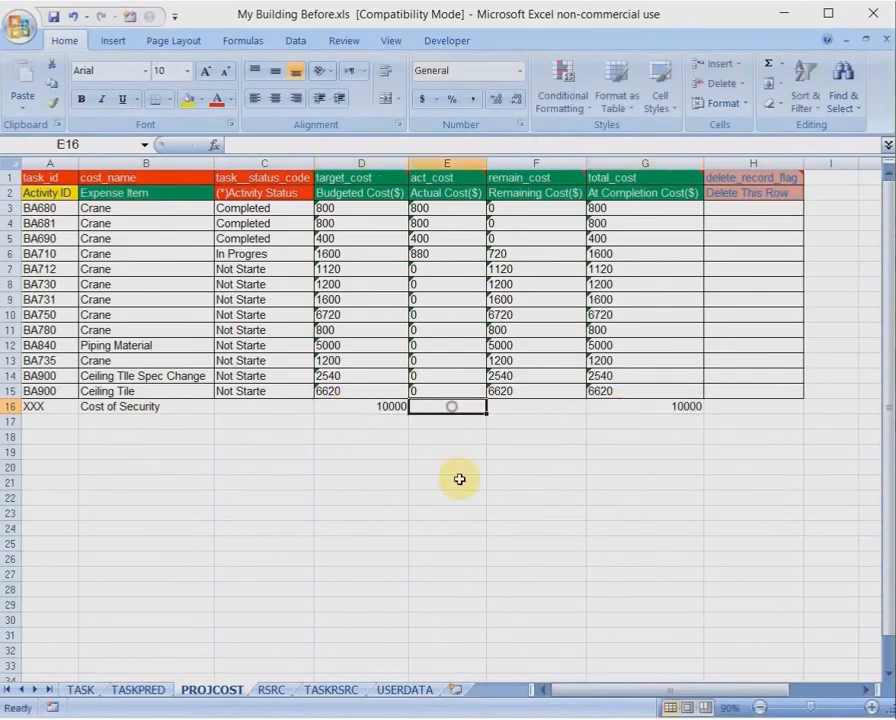
pyautogui.write('0')
pyautogui.click(510, 410)
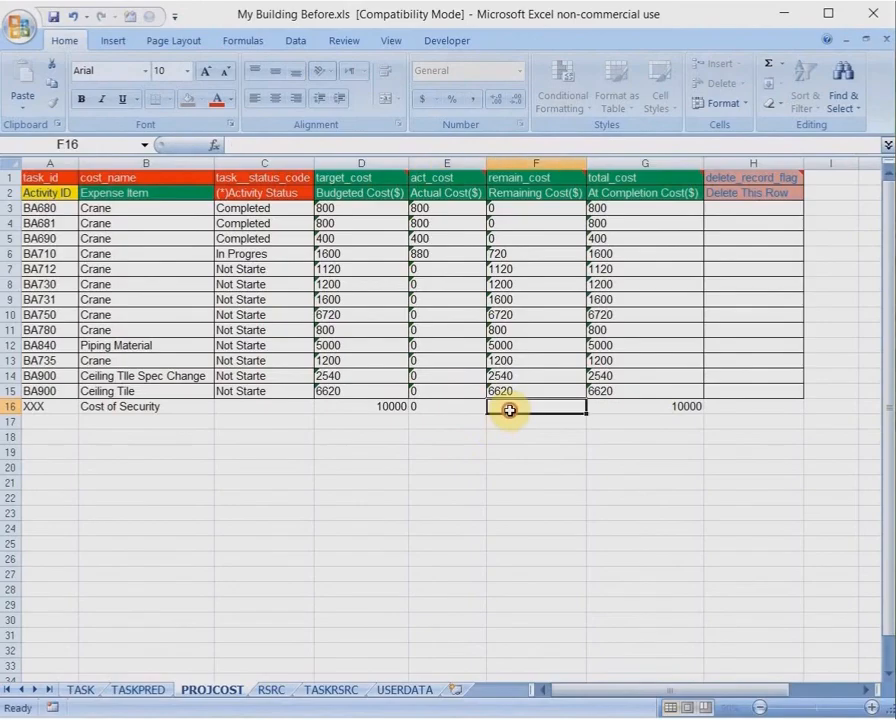
pyautogui.write('10000')
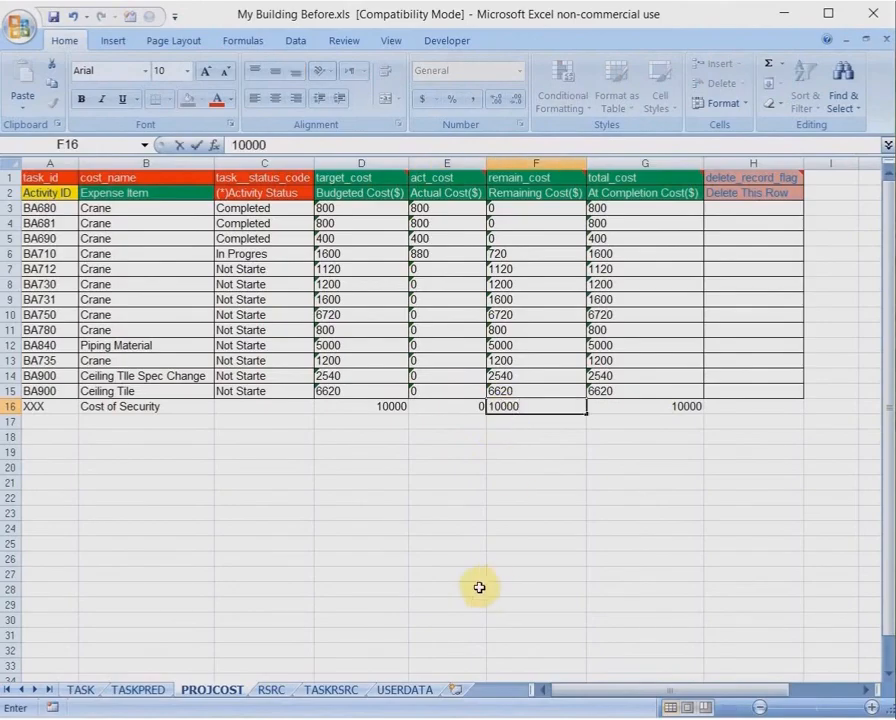
pyautogui.click(38, 405)
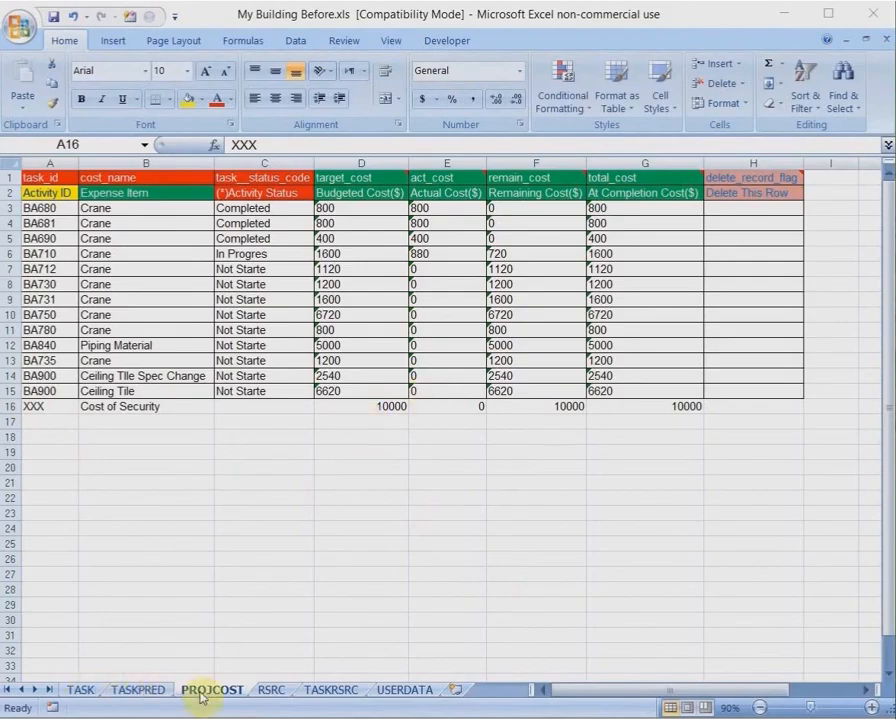
# Rename activity BA-R in cell D83 of the TASK sheet as Roof Summary Final
pyautogui.click(88, 692)
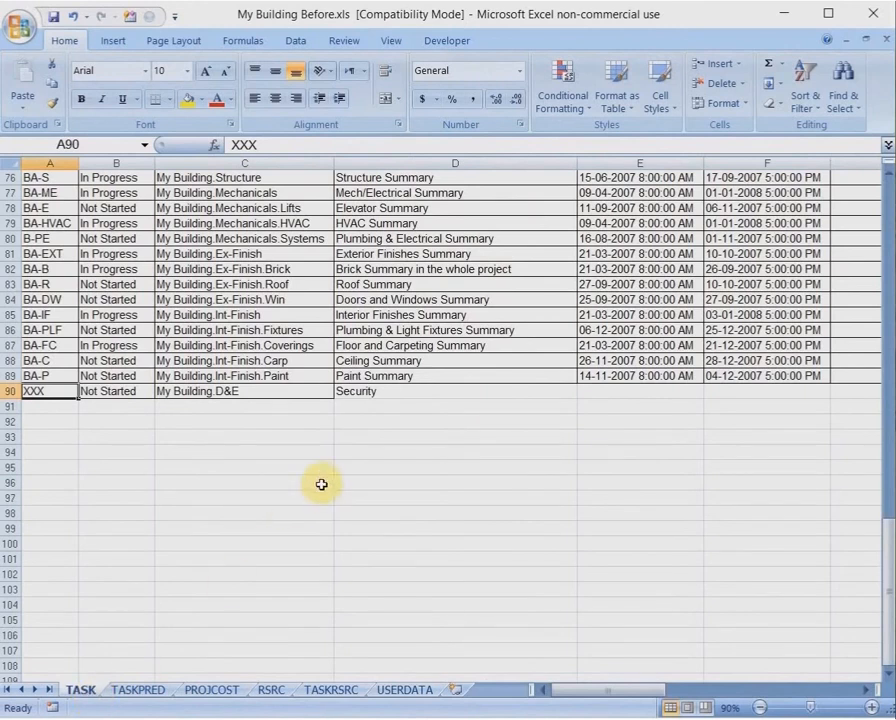
pyautogui.click(422, 286)
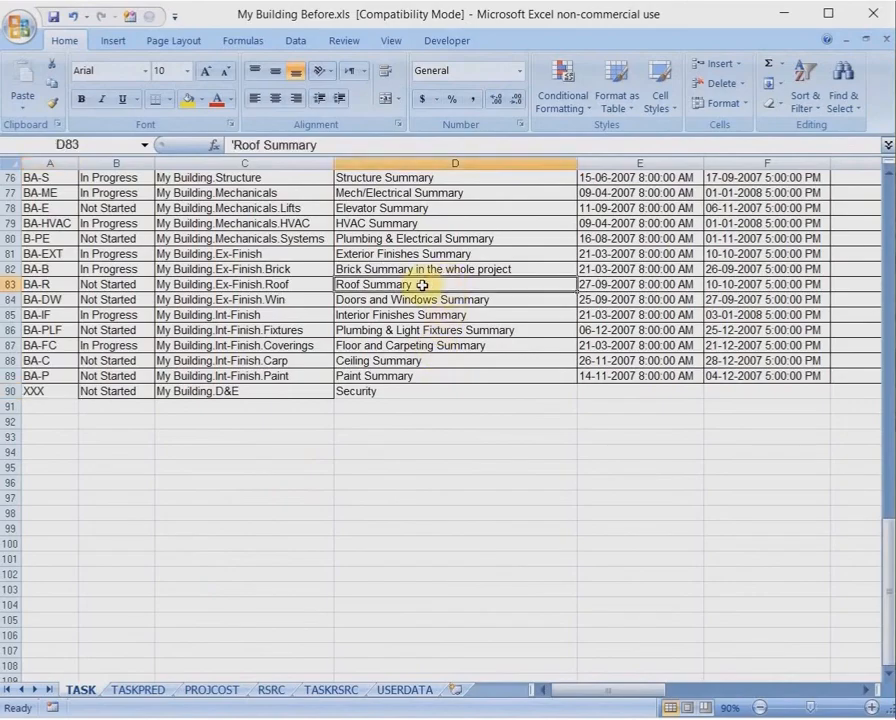
pyautogui.doubleClick(422, 286)
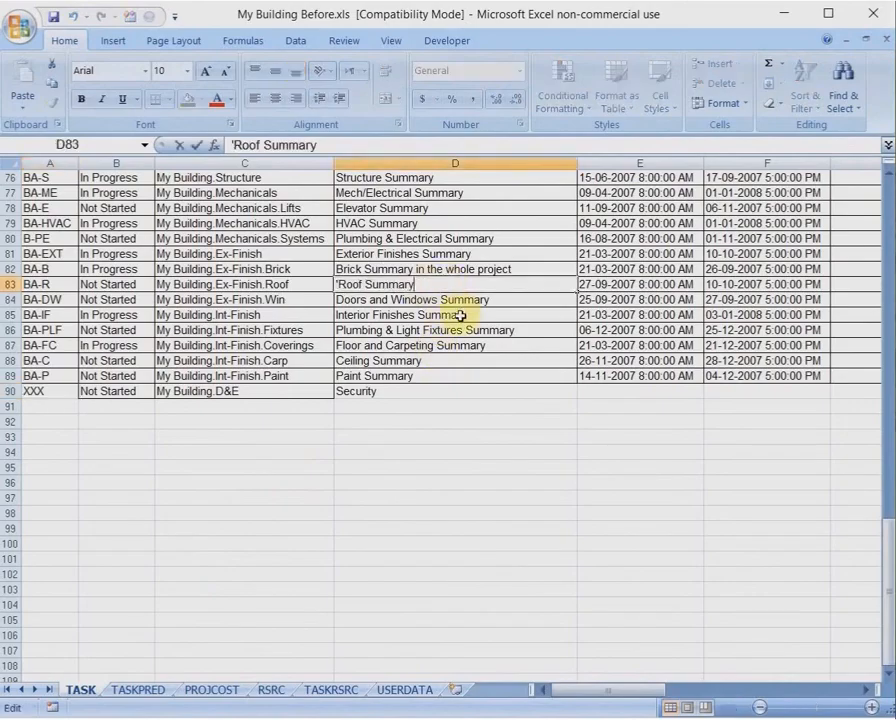
pyautogui.write('Final')
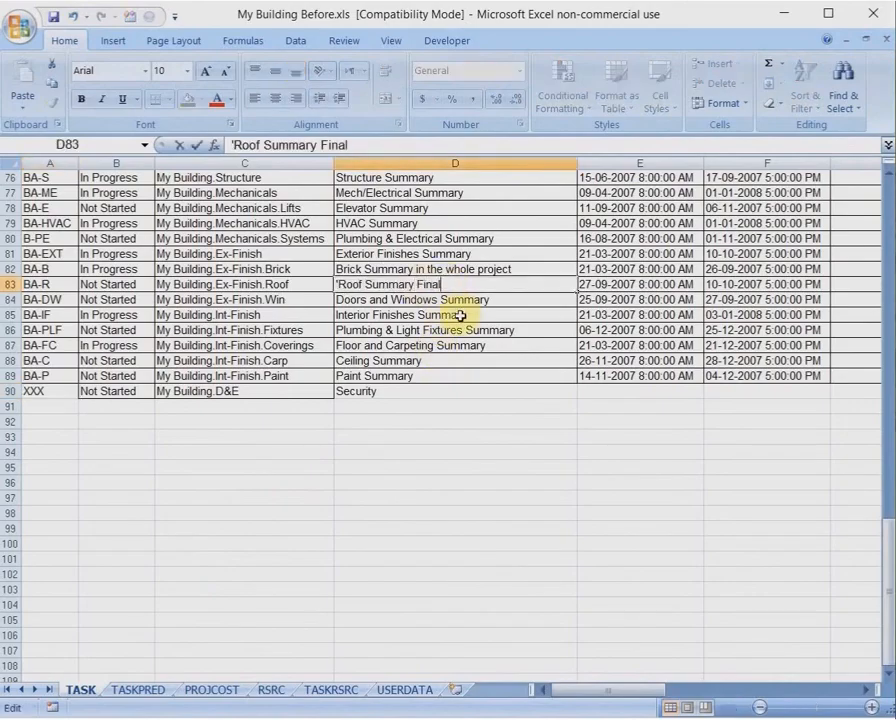
pyautogui.click(55, 390)
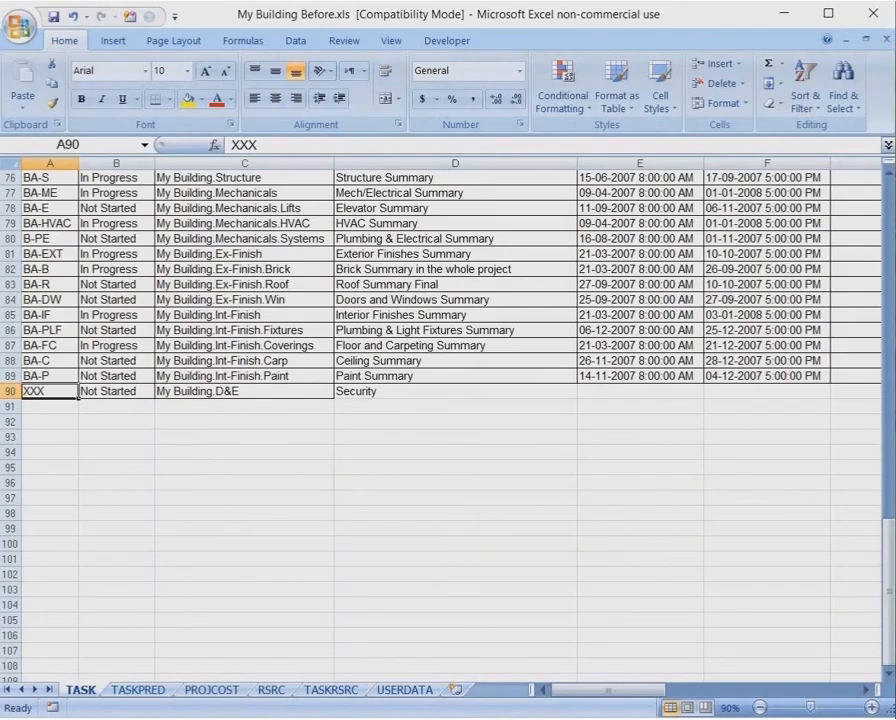
# Switch to the XLS Magic Tool and include the Activities, Activity Relationships and Expenses categories
pyautogui.moveTo(581, 719)
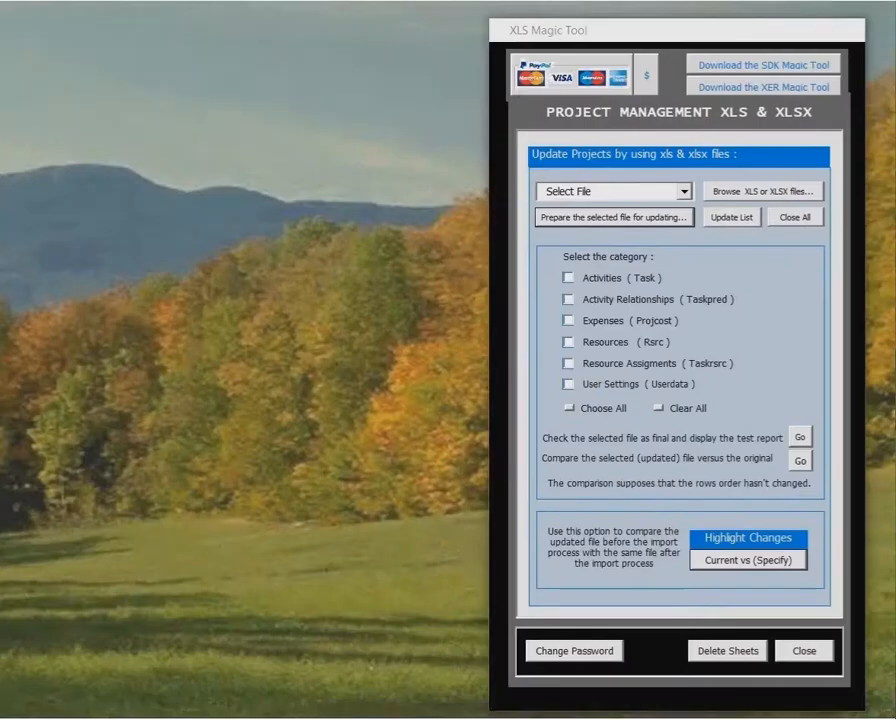
pyautogui.click(786, 718)
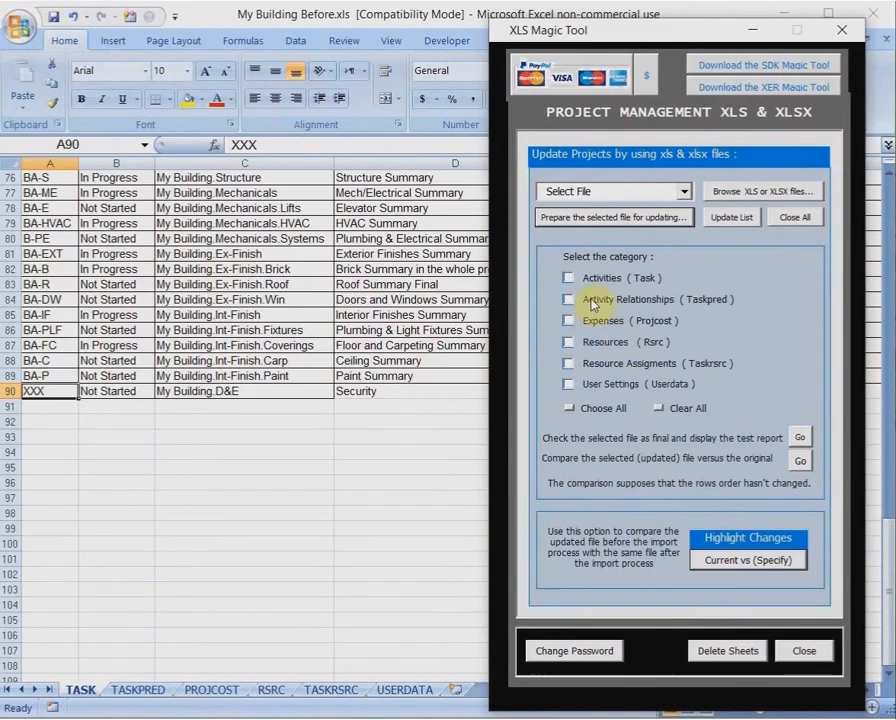
pyautogui.click(568, 280)
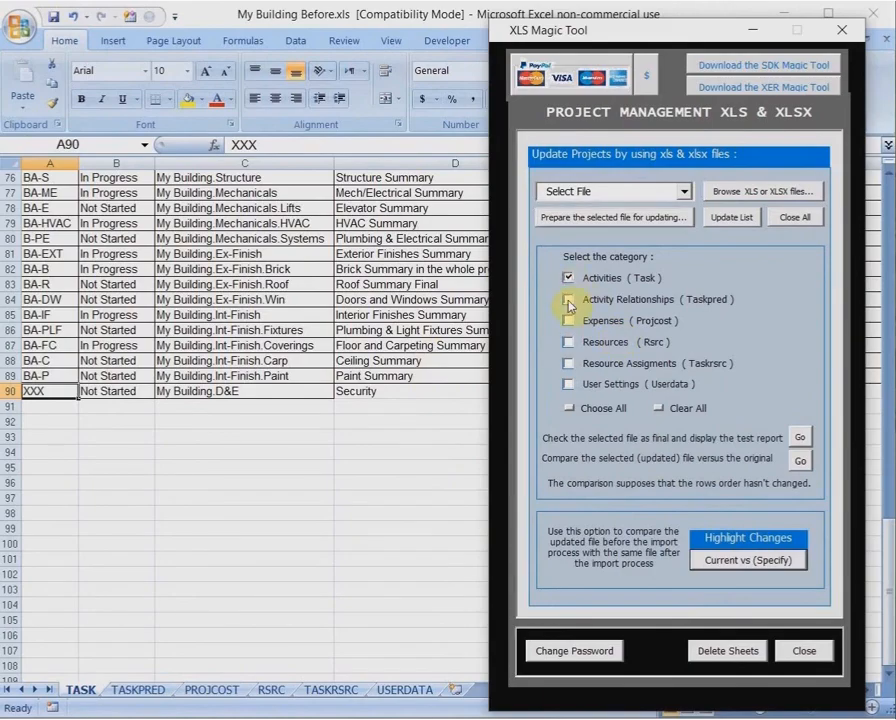
pyautogui.click(569, 300)
pyautogui.click(568, 321)
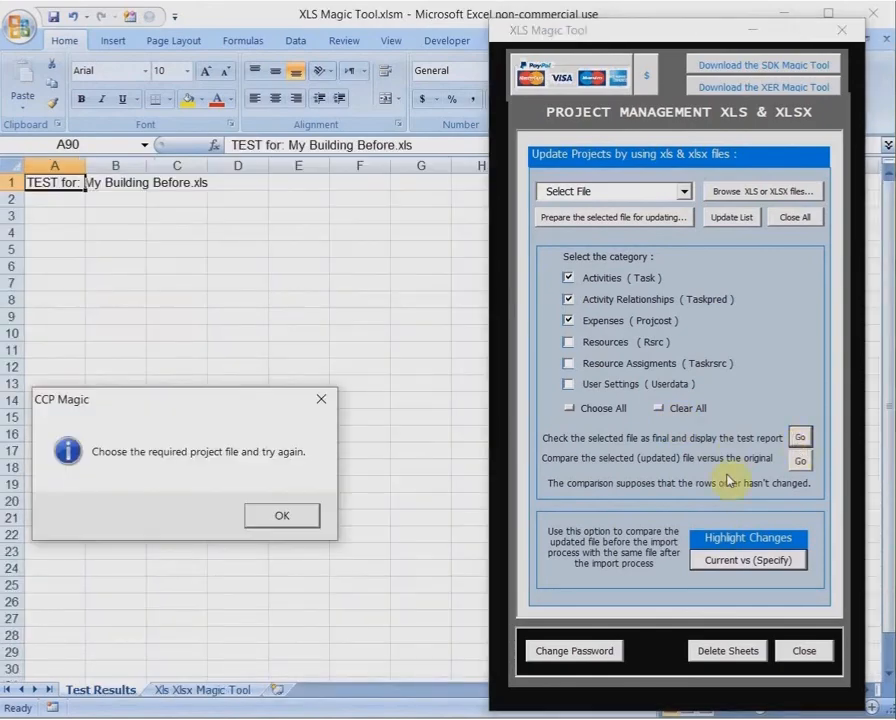
# Choose My Building Before.xls as the project file and run the final check with its test report
pyautogui.click(282, 516)
pyautogui.click(688, 192)
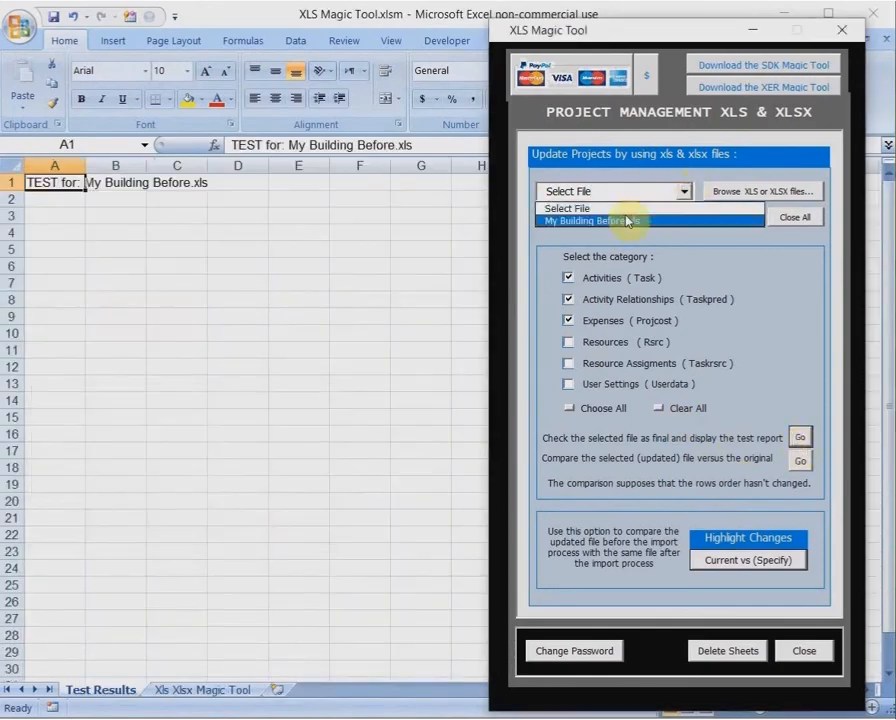
pyautogui.click(624, 221)
pyautogui.click(799, 437)
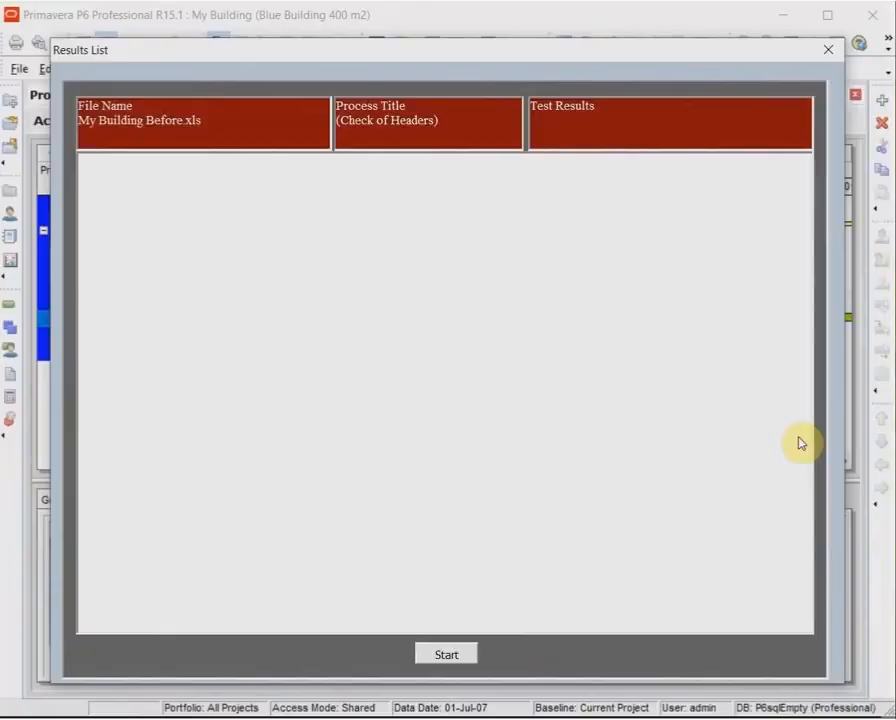
pyautogui.click(434, 656)
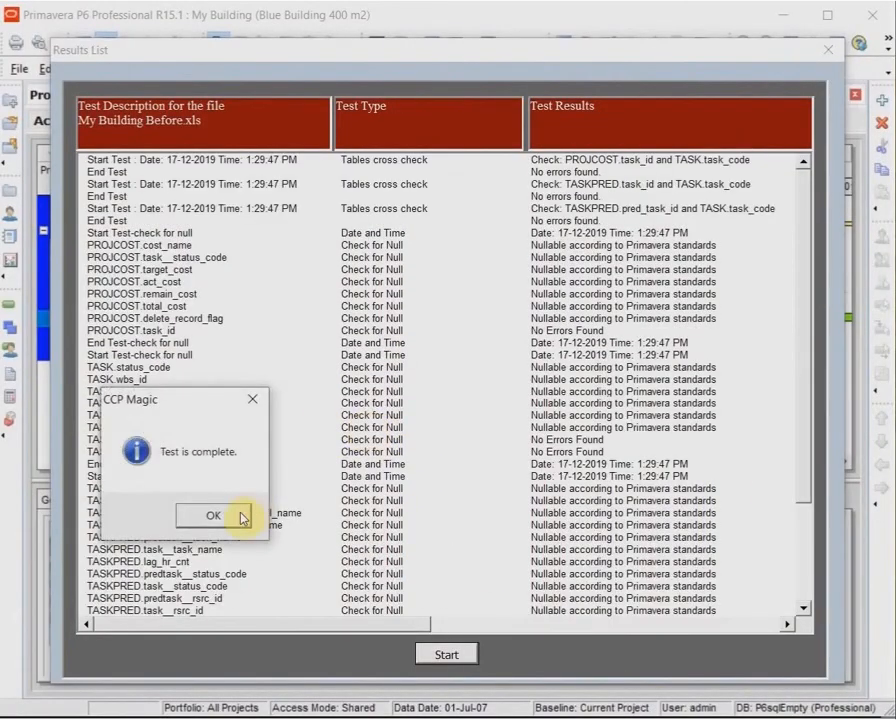
pyautogui.click(241, 518)
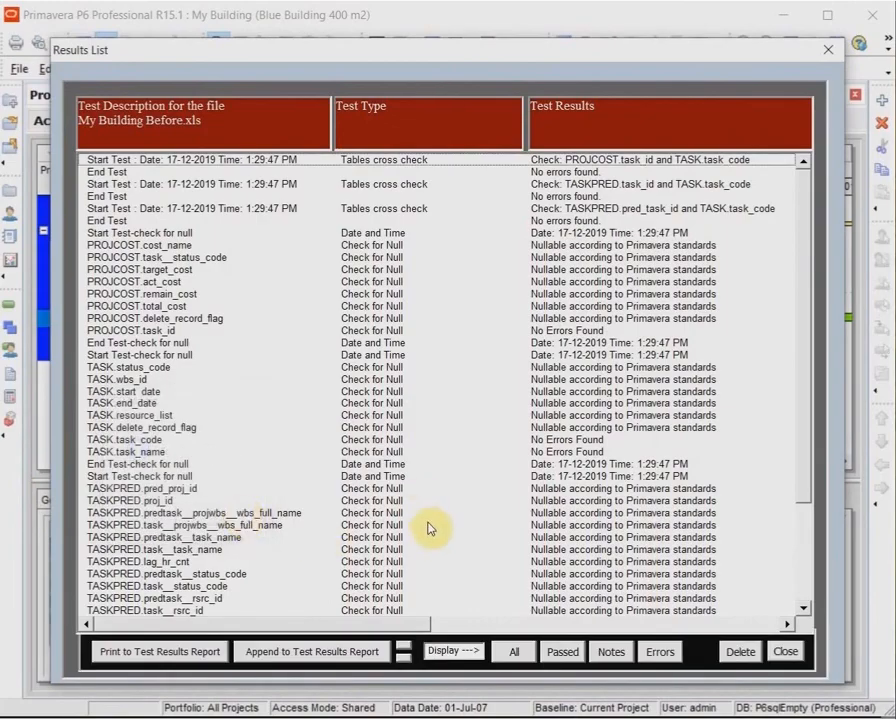
# Filter the test results by errors and by notes, and close the results list
pyautogui.click(650, 652)
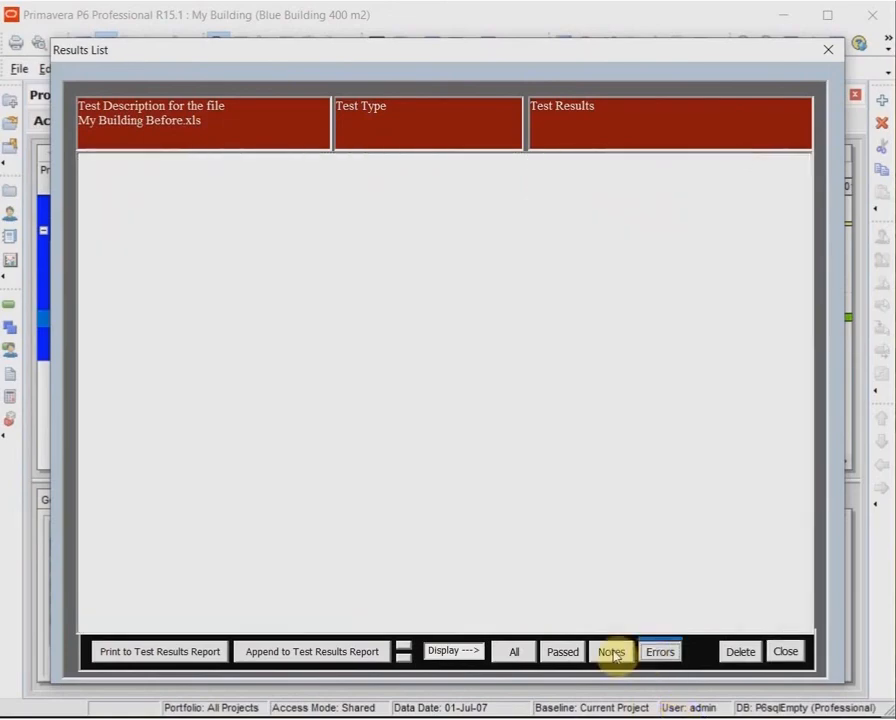
pyautogui.click(612, 653)
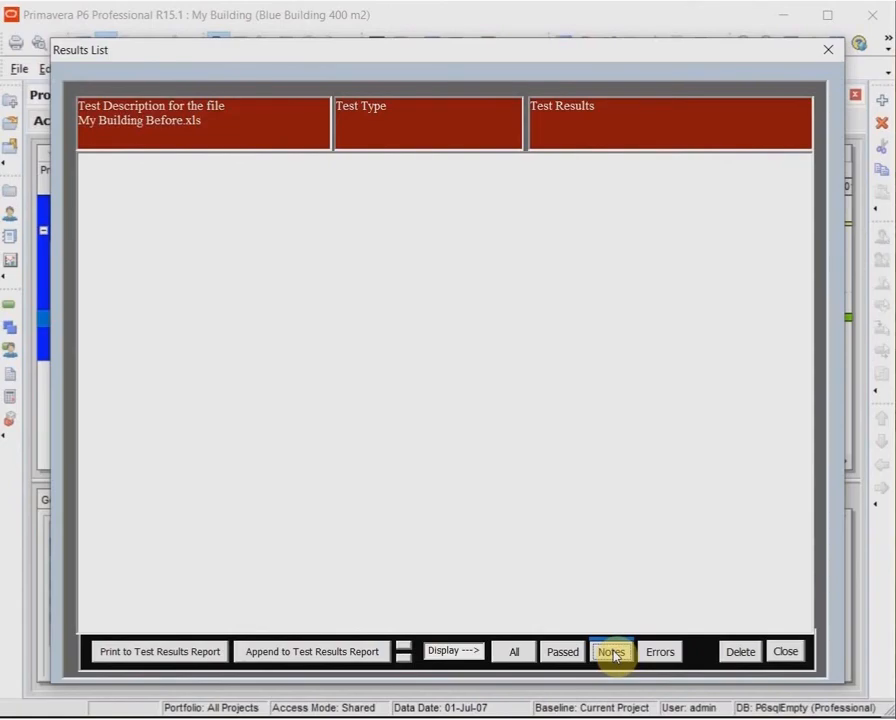
pyautogui.click(785, 653)
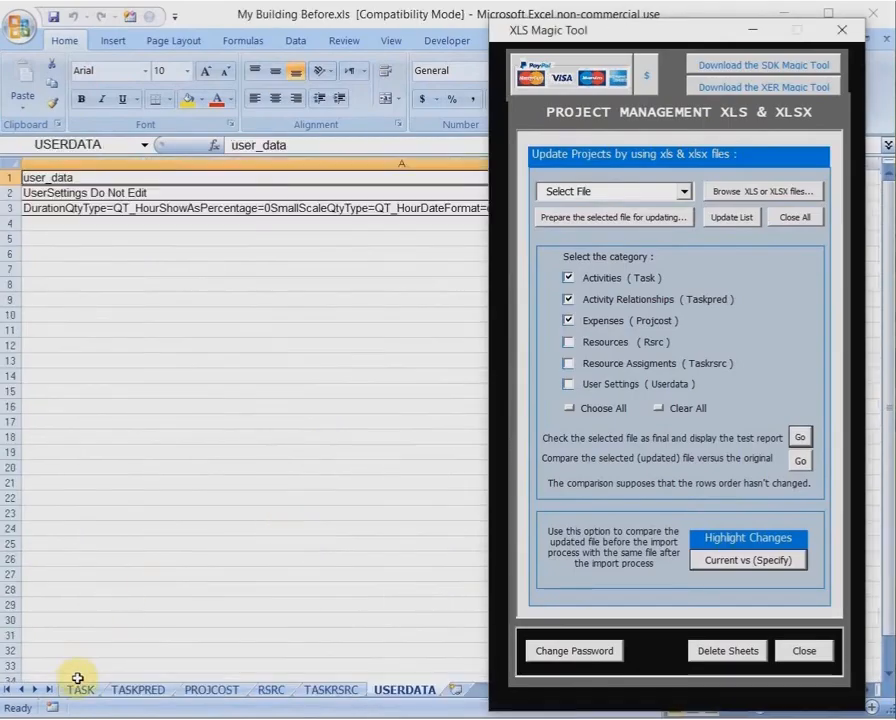
# Look through the TASK, TASKPRED, PROJCOST and TASKRSRC sheets of My Building Before.xls
pyautogui.click(80, 690)
pyautogui.scroll(5, 50, 340)
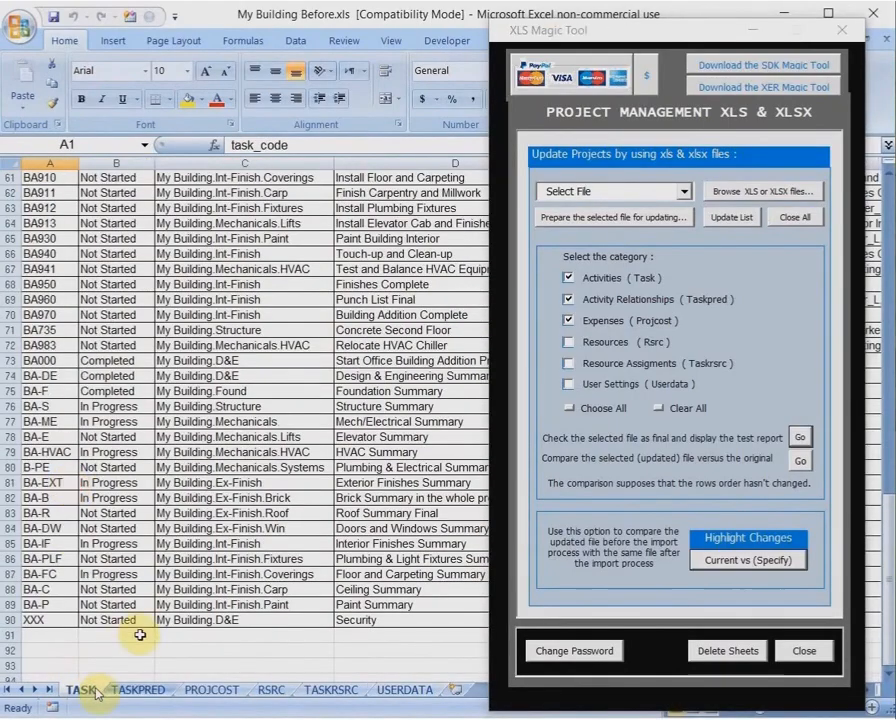
pyautogui.click(138, 690)
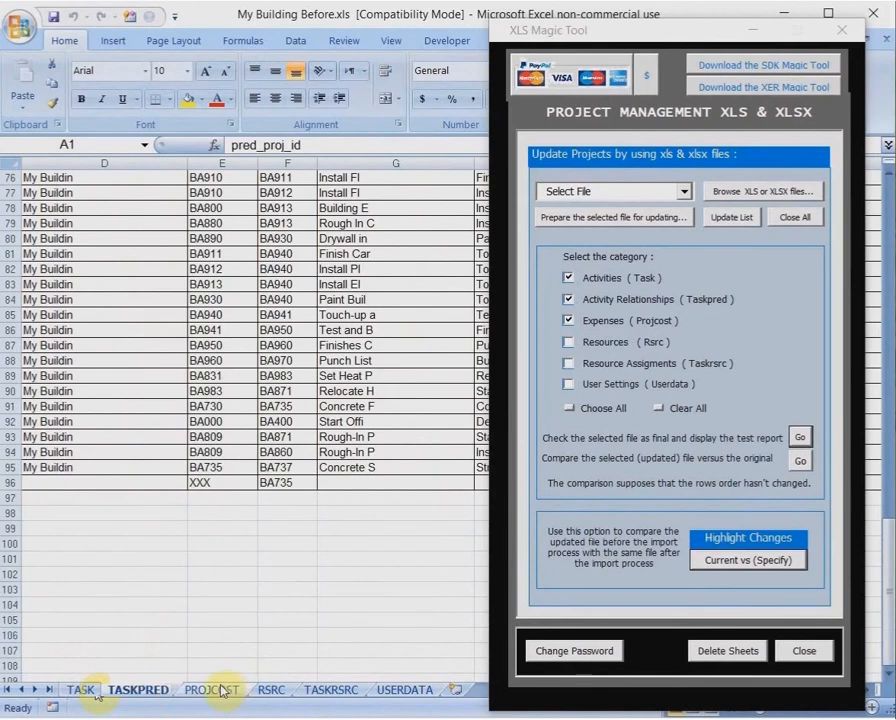
pyautogui.click(222, 690)
pyautogui.click(328, 690)
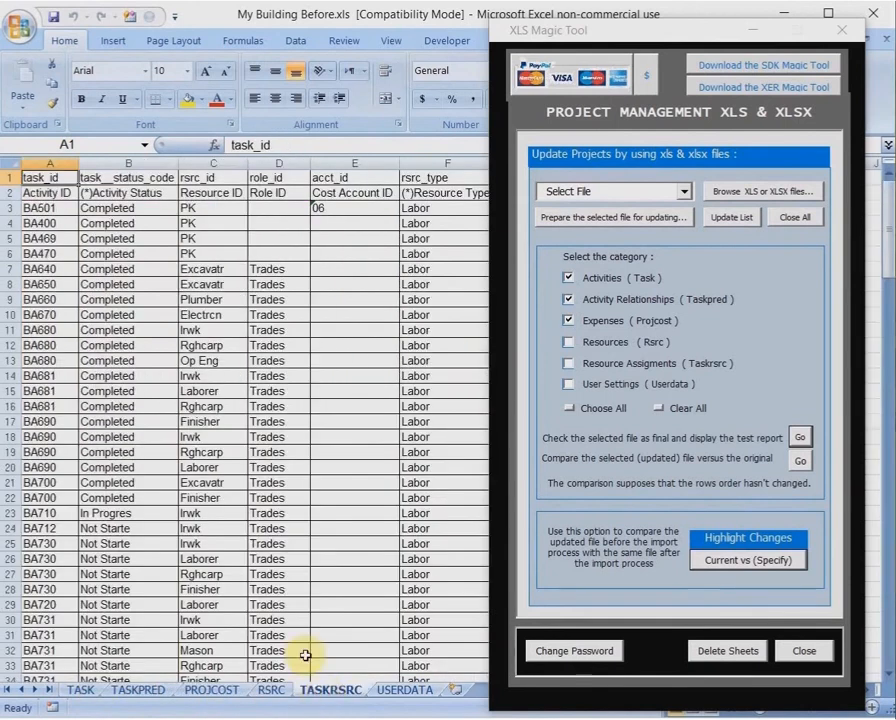
# Change the first activity's ID in cell A3 of the TASK sheet to BA4000
pyautogui.click(78, 691)
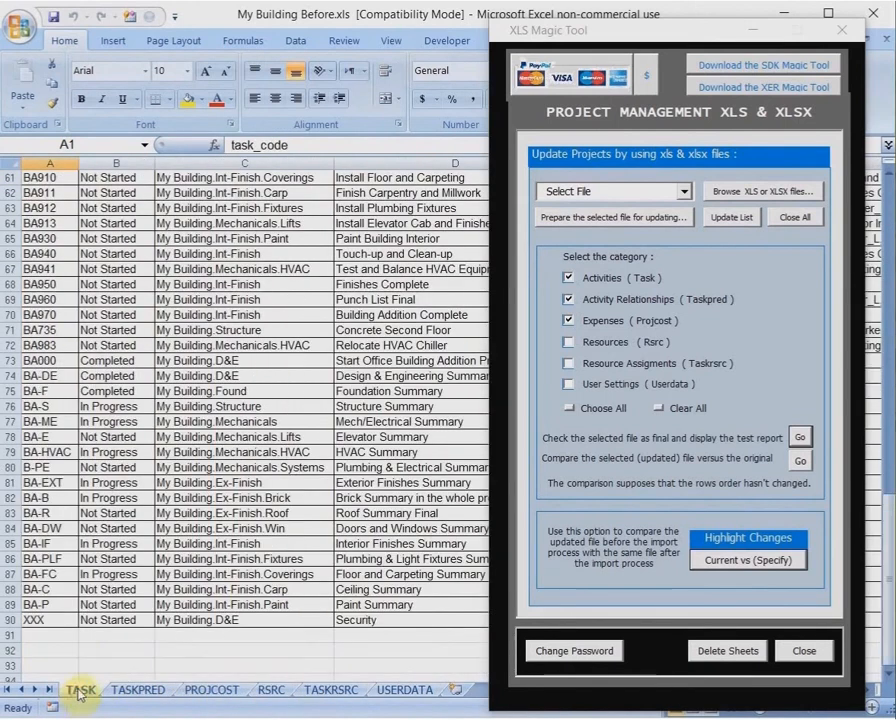
pyautogui.scroll(2, 67, 441)
pyautogui.scroll(3, 67, 441)
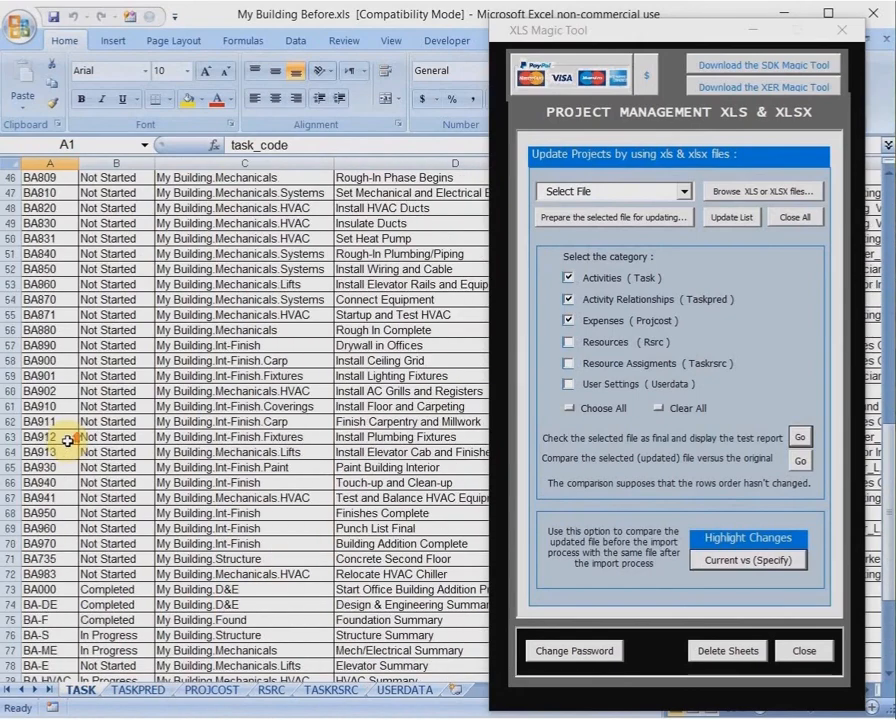
pyautogui.scroll(5, 67, 441)
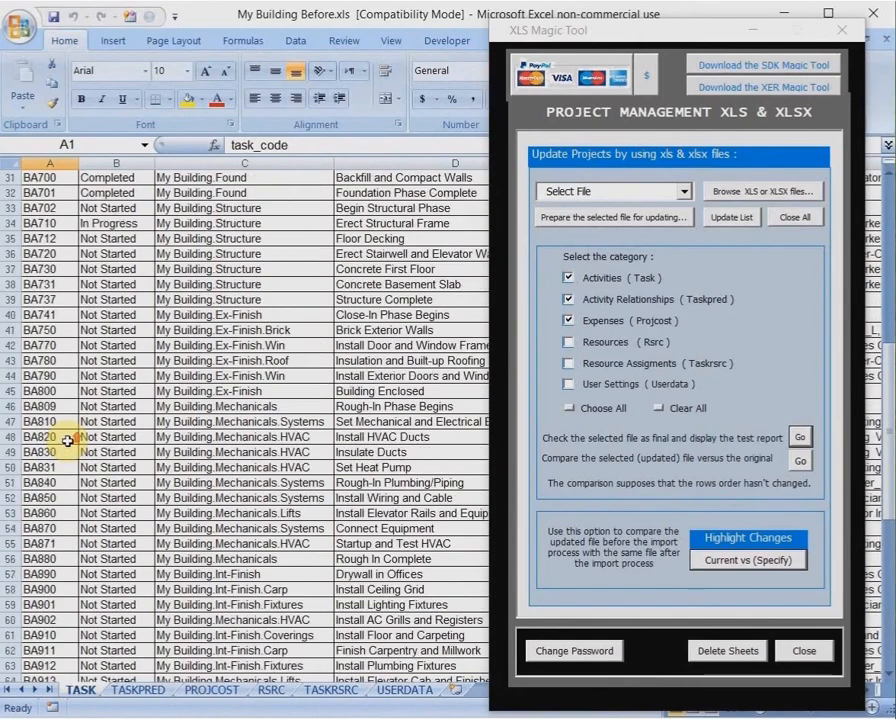
pyautogui.scroll(10, 67, 441)
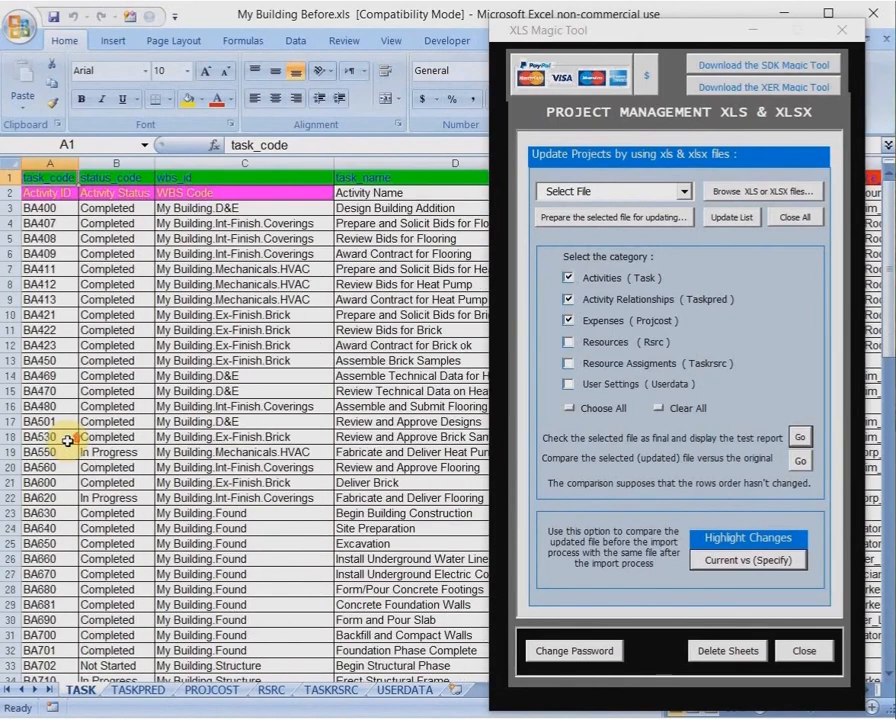
pyautogui.click(40, 208)
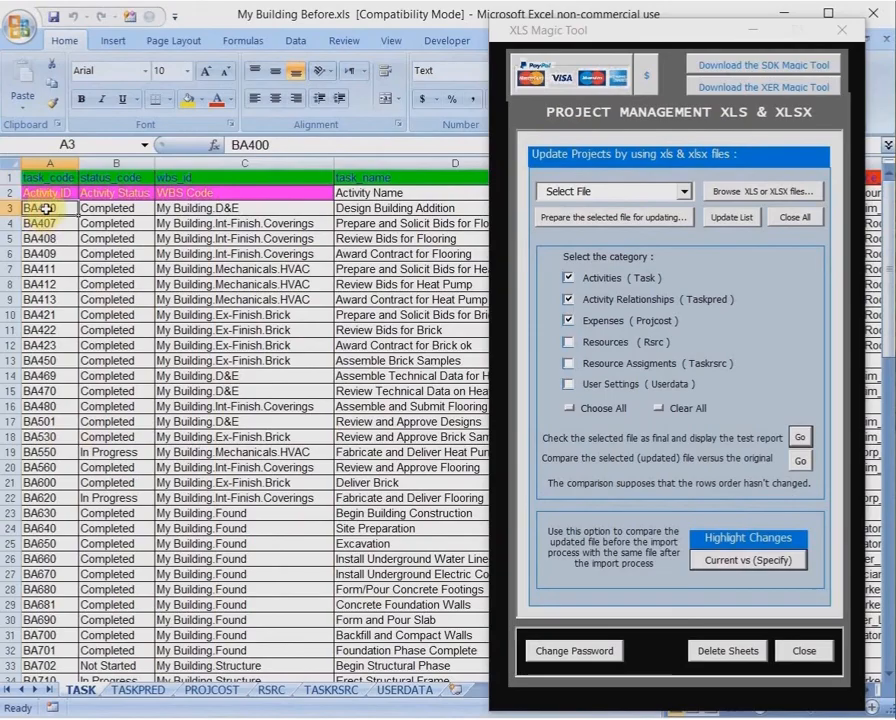
pyautogui.doubleClick(58, 209)
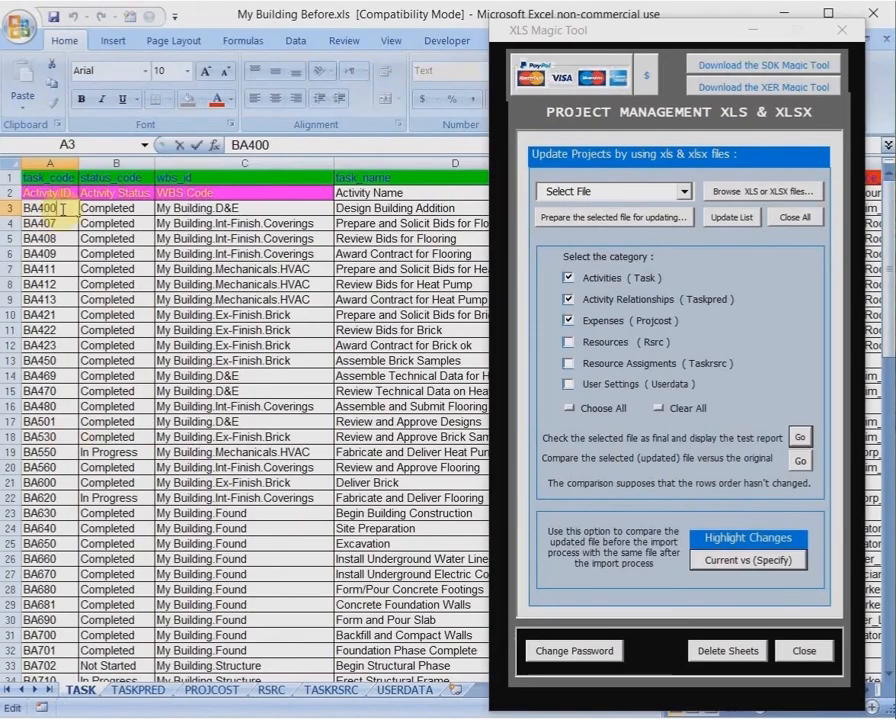
pyautogui.write('0')
pyautogui.click(52, 222)
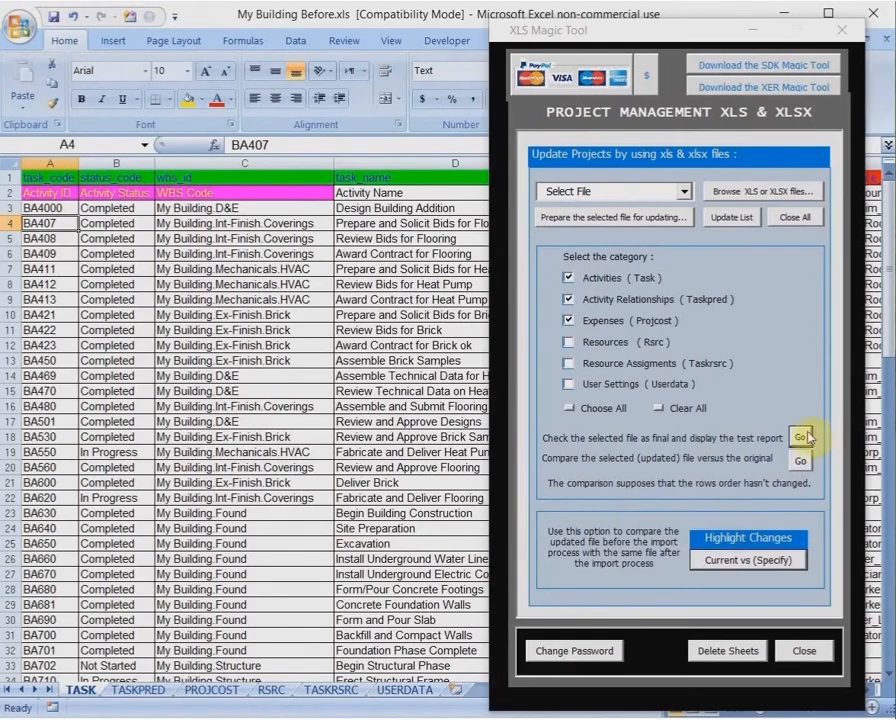
# Choose My Building Before.xls in the XLS Magic Tool and run the final check on the altered activity ID
pyautogui.click(684, 191)
pyautogui.click(588, 221)
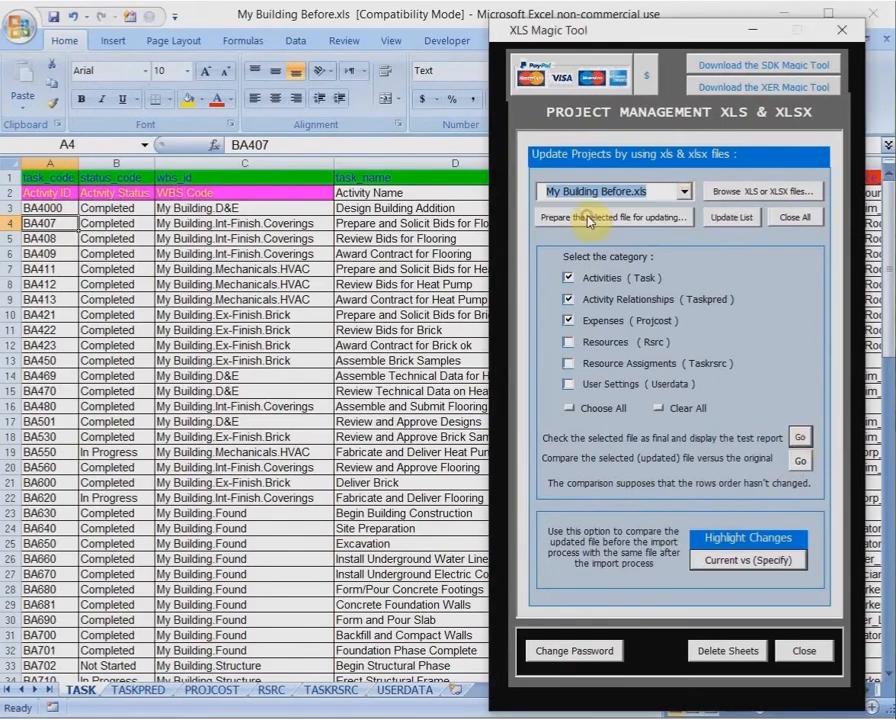
pyautogui.click(799, 437)
pyautogui.click(434, 658)
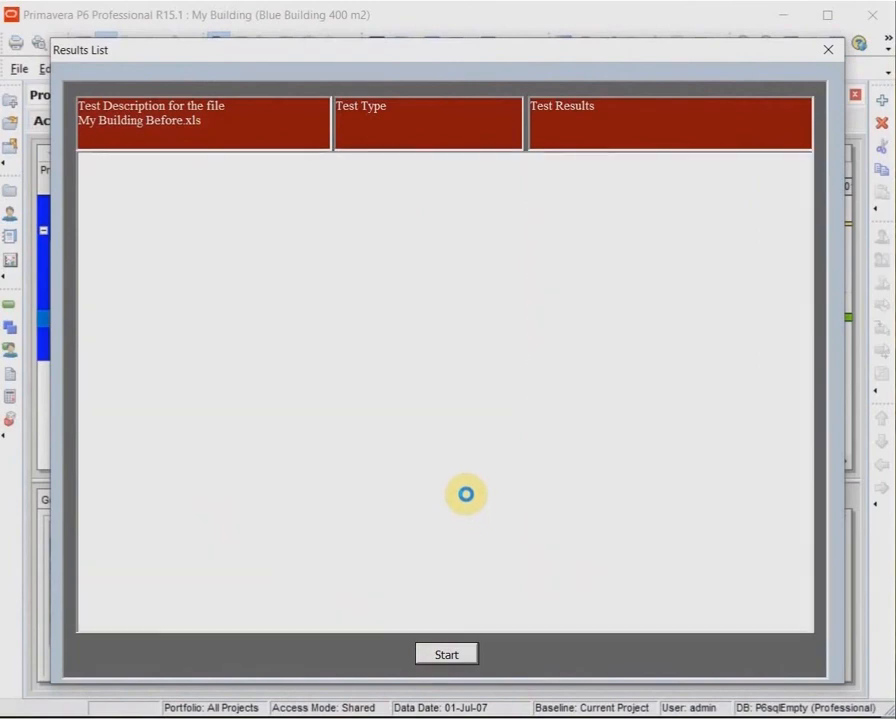
pyautogui.click(236, 515)
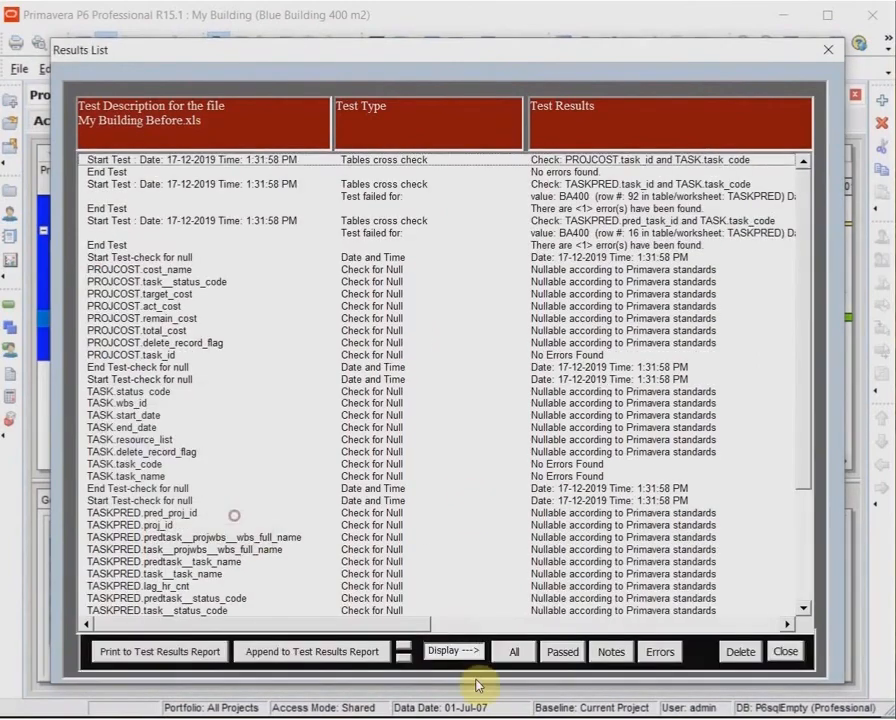
# Filter the cross-check results by errors and by notes, and close the results list
pyautogui.click(660, 652)
pyautogui.click(610, 652)
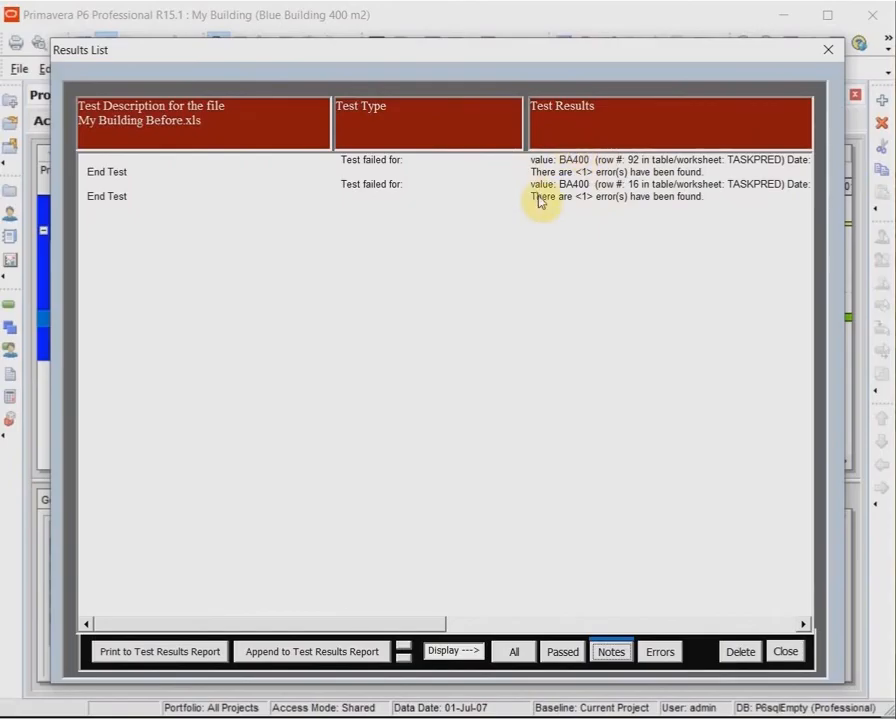
pyautogui.click(785, 651)
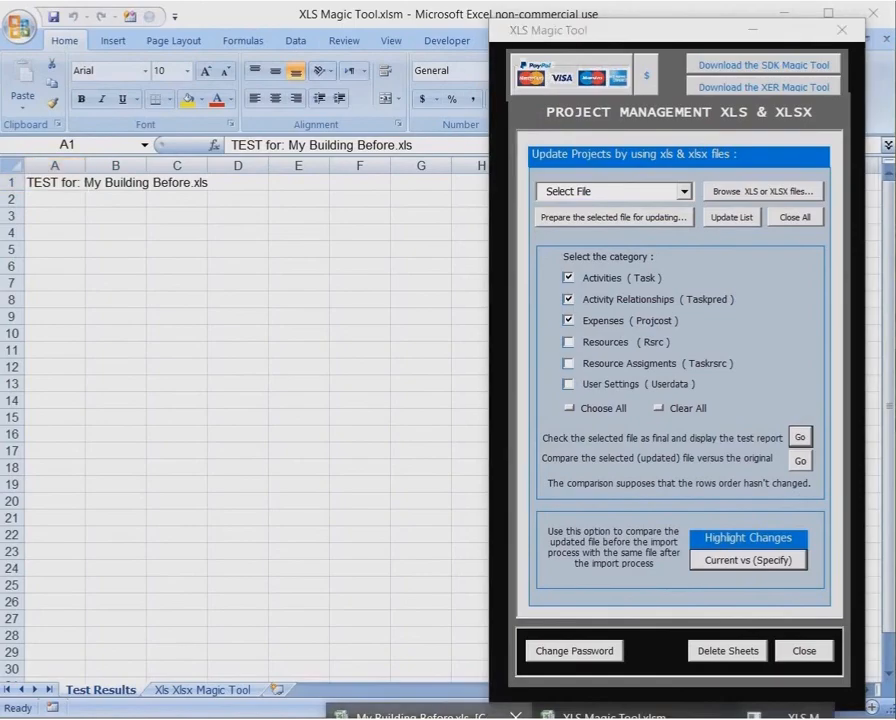
# Return to My Building Before.xls and restore the activity ID in cell A3 of the TASK sheet to BA400
pyautogui.click(405, 715)
pyautogui.click(84, 690)
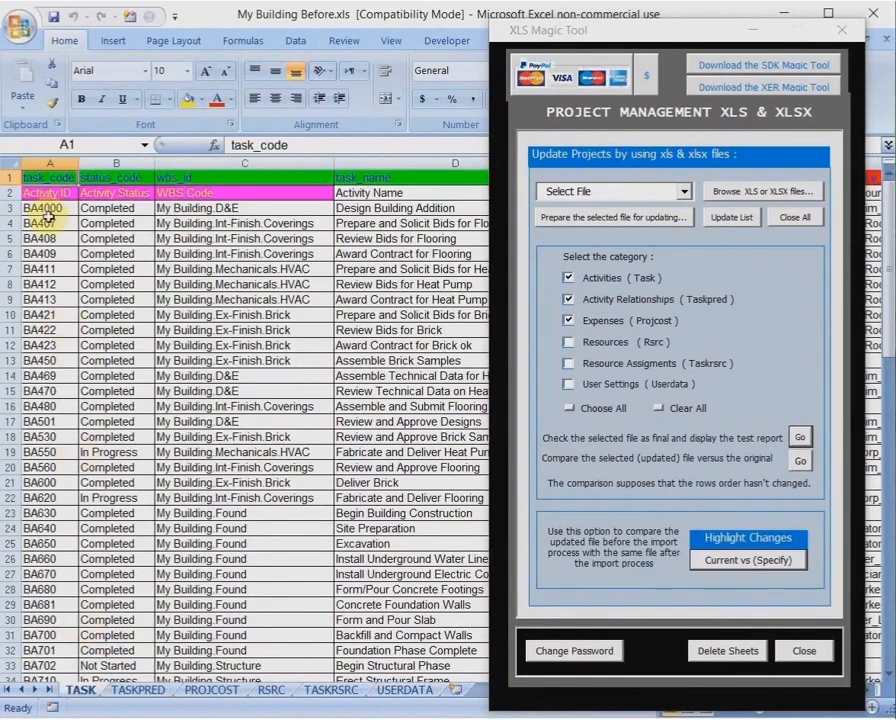
pyautogui.hotkey('ctrl', 'Down')
pyautogui.scroll(20, 48, 220)
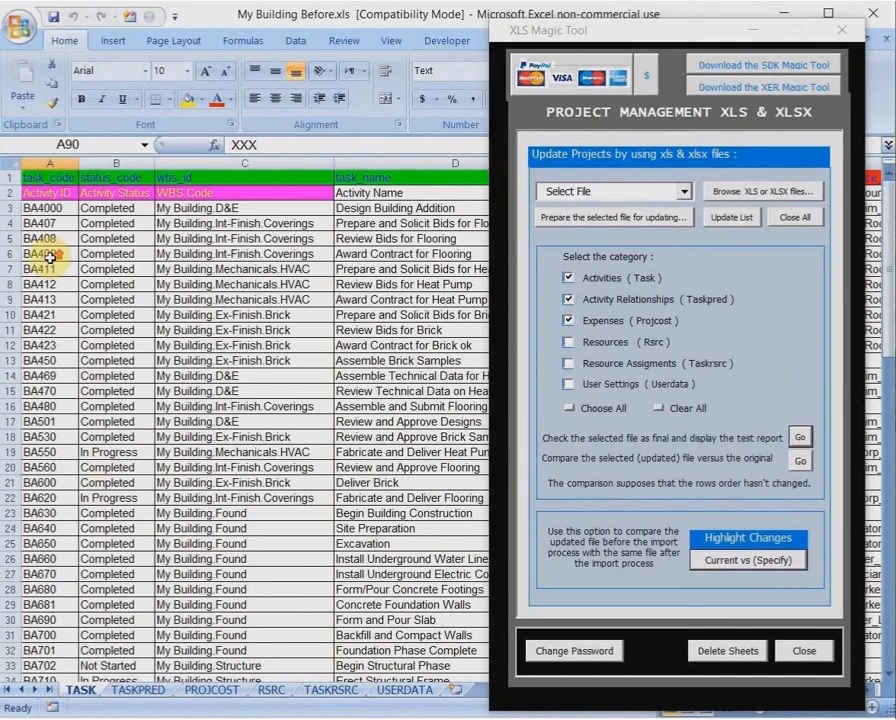
pyautogui.click(42, 208)
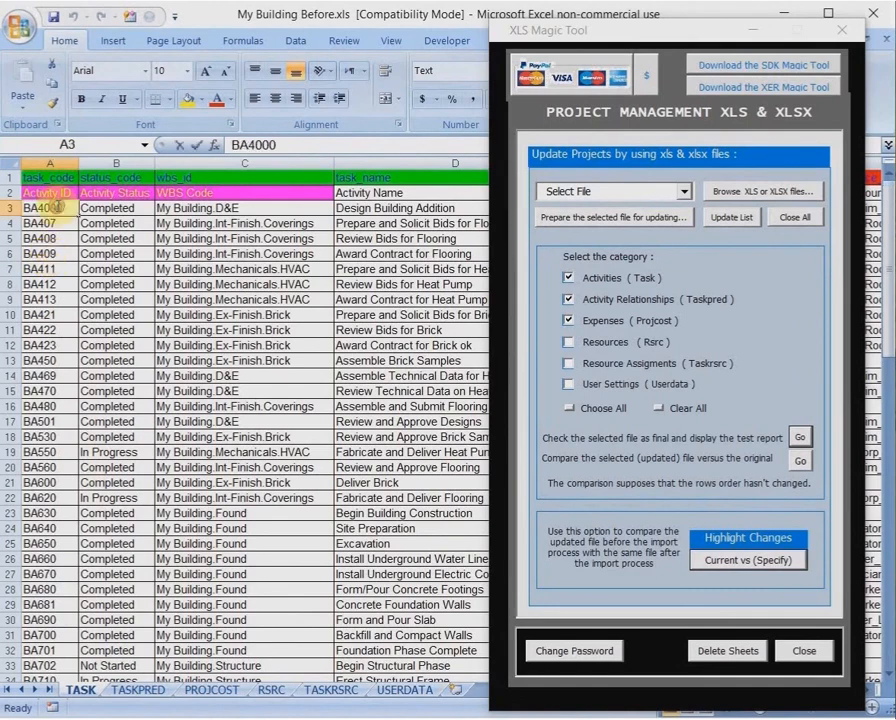
pyautogui.press('F2')
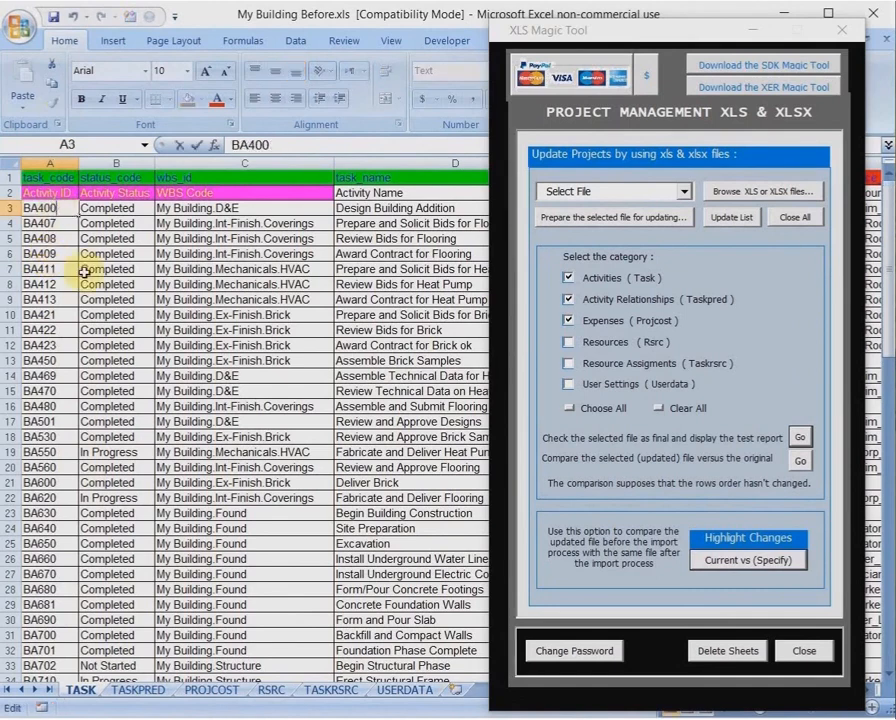
pyautogui.click(52, 178)
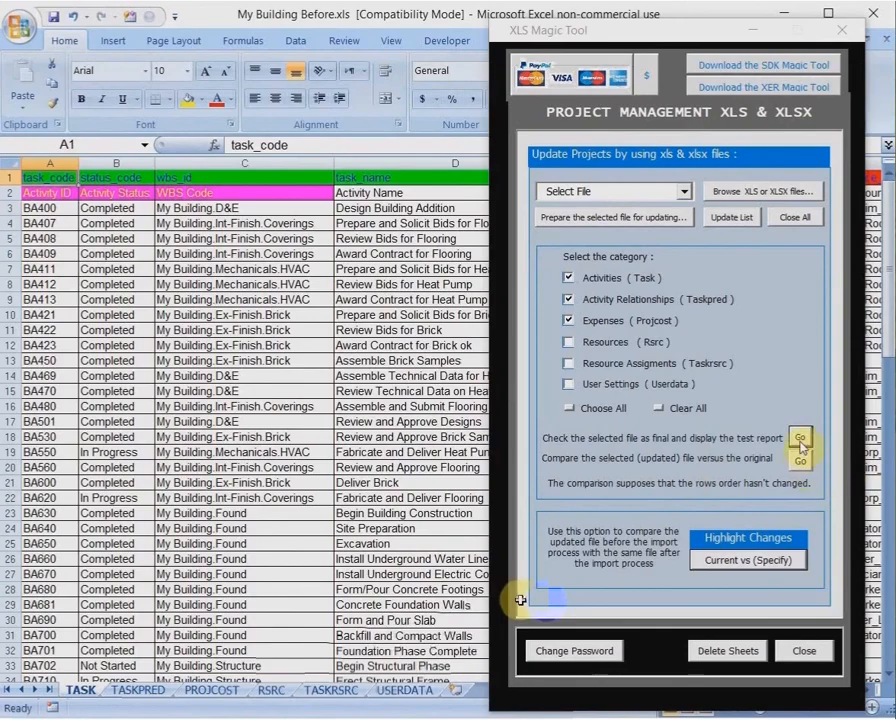
# Select My Building Before.xls as the project file again and rerun the final check on the corrected data
pyautogui.moveTo(801, 440); pyautogui.dragTo(718, 336)
pyautogui.click(684, 191)
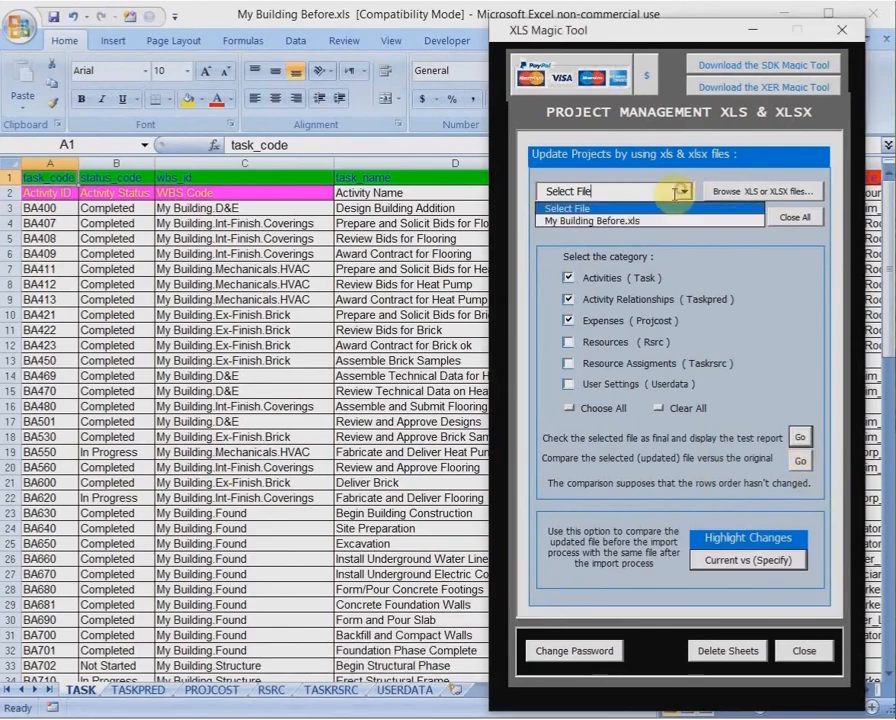
pyautogui.click(620, 221)
pyautogui.click(800, 437)
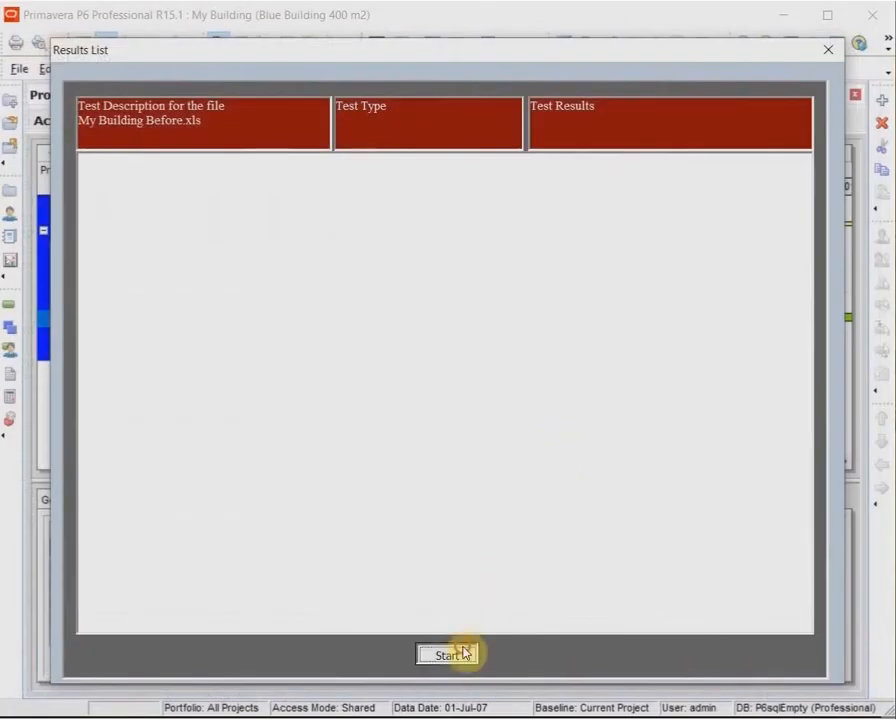
pyautogui.click(463, 653)
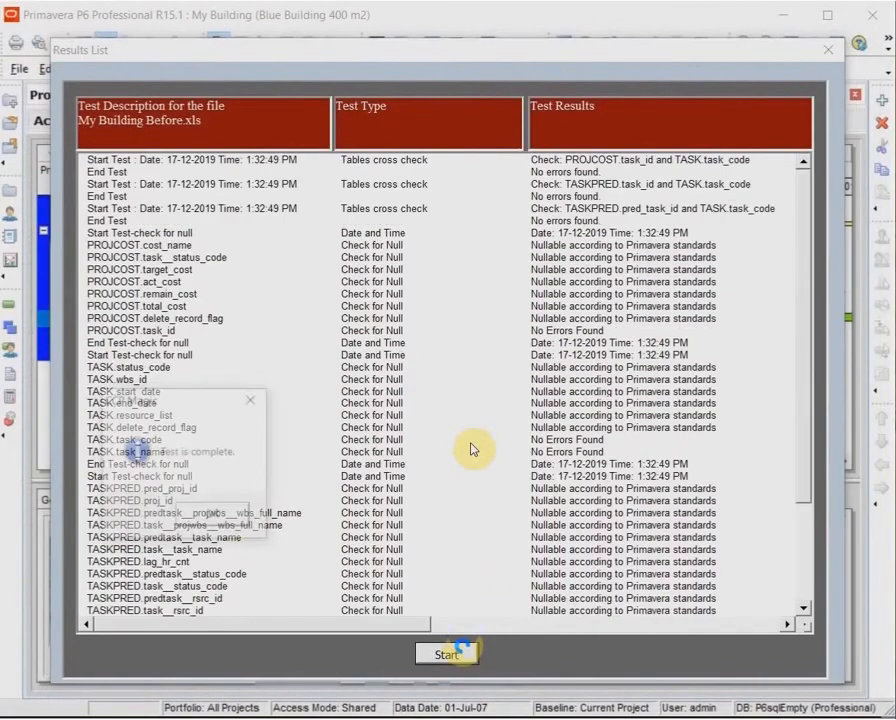
pyautogui.click(234, 514)
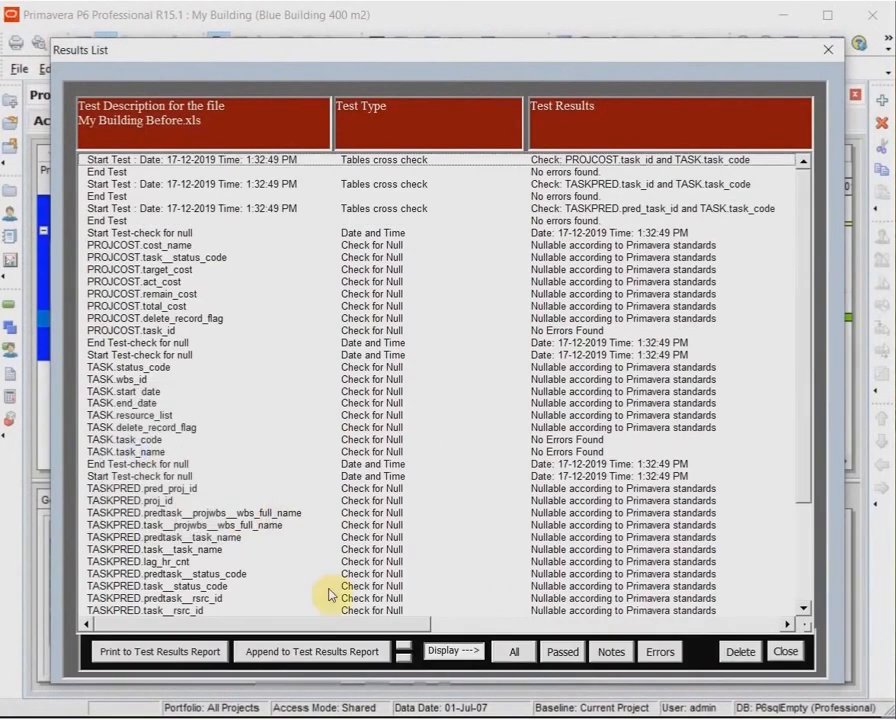
# Filter the new test results by errors and notes, and return to the TASK sheet of My Building Before.xls
pyautogui.click(660, 652)
pyautogui.click(612, 652)
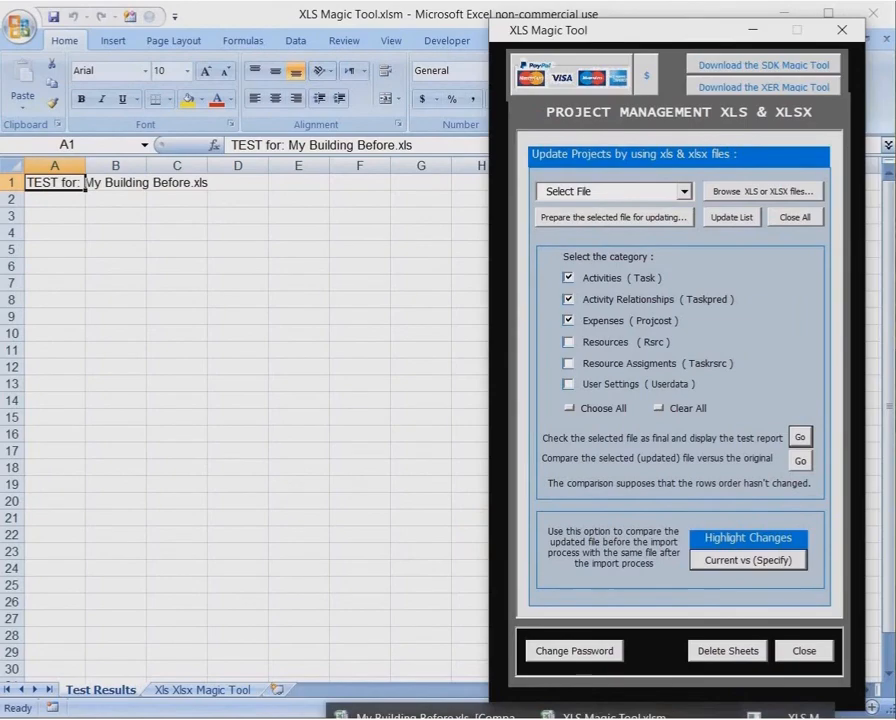
pyautogui.click(430, 716)
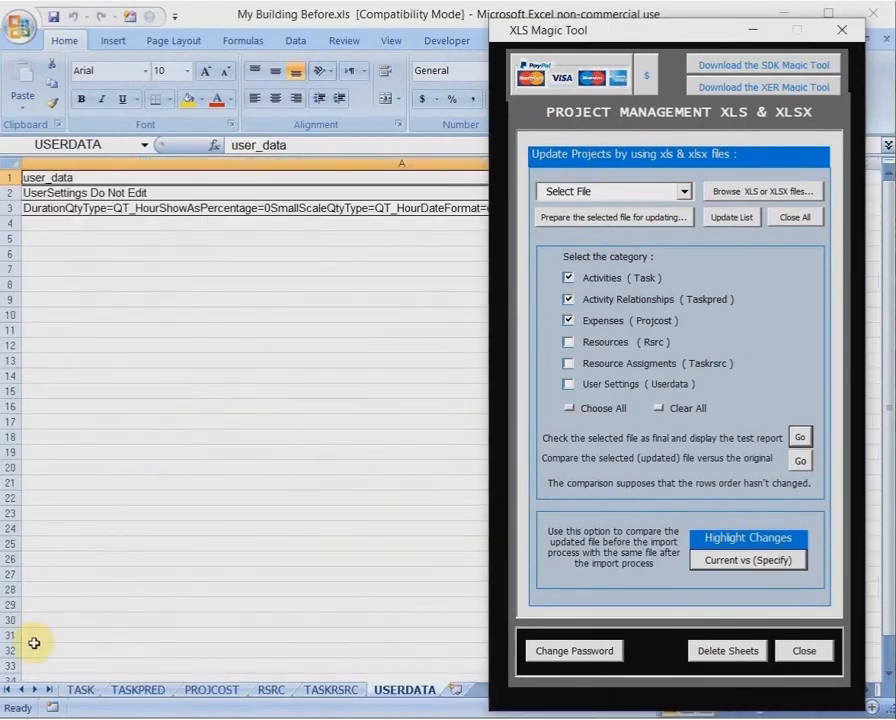
pyautogui.click(79, 690)
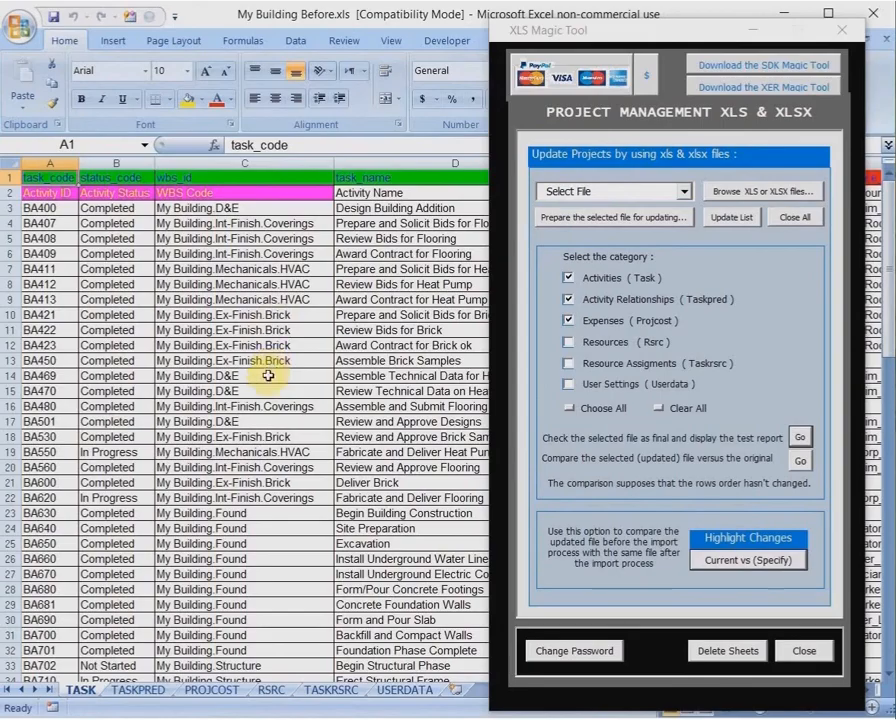
# Choose My Building Before.xls and run the comparison of the updated file versus the original
pyautogui.click(684, 191)
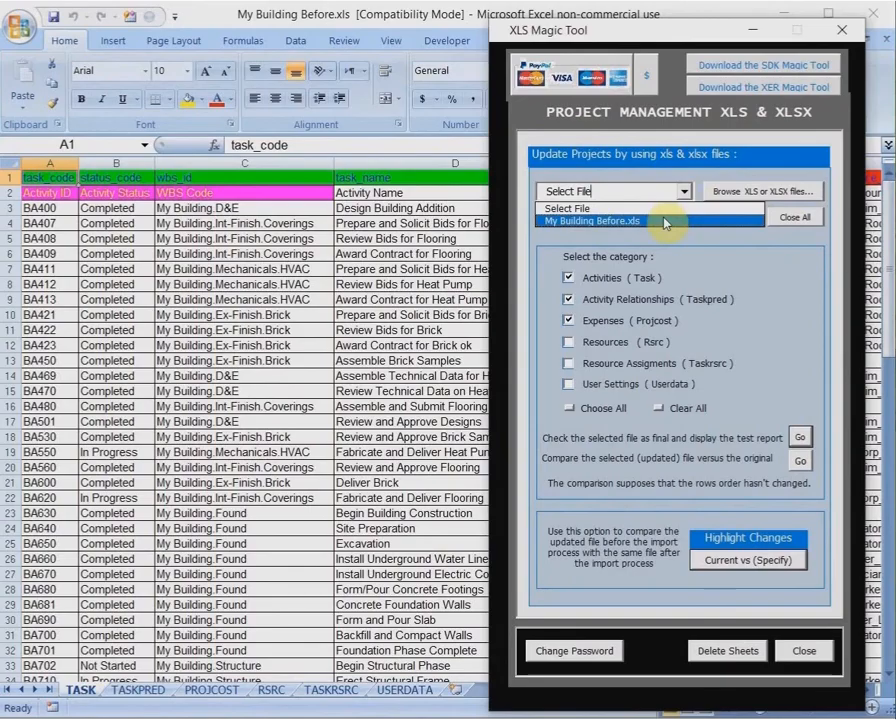
pyautogui.click(664, 222)
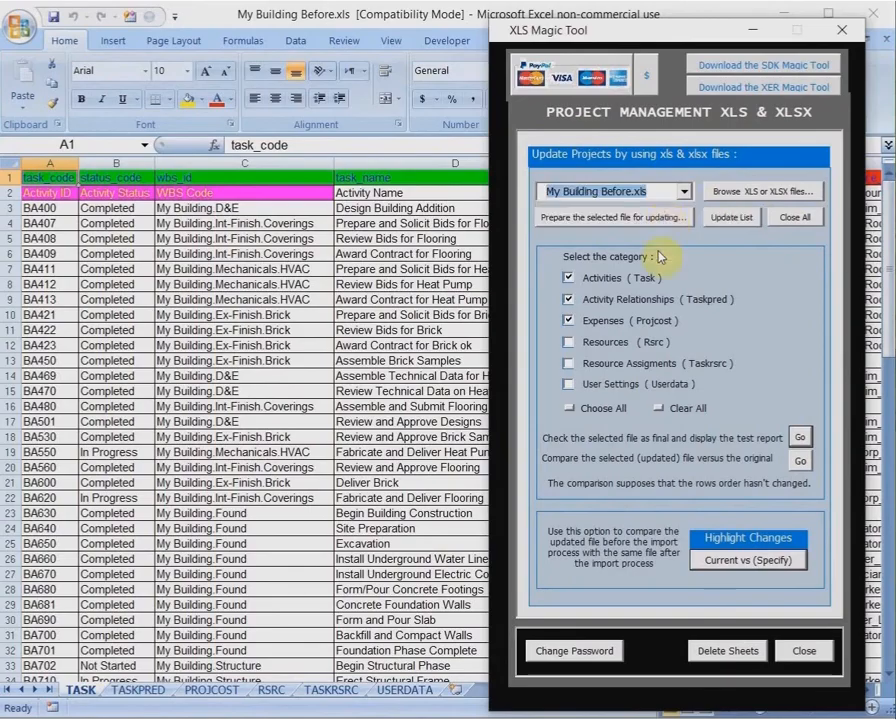
pyautogui.click(799, 461)
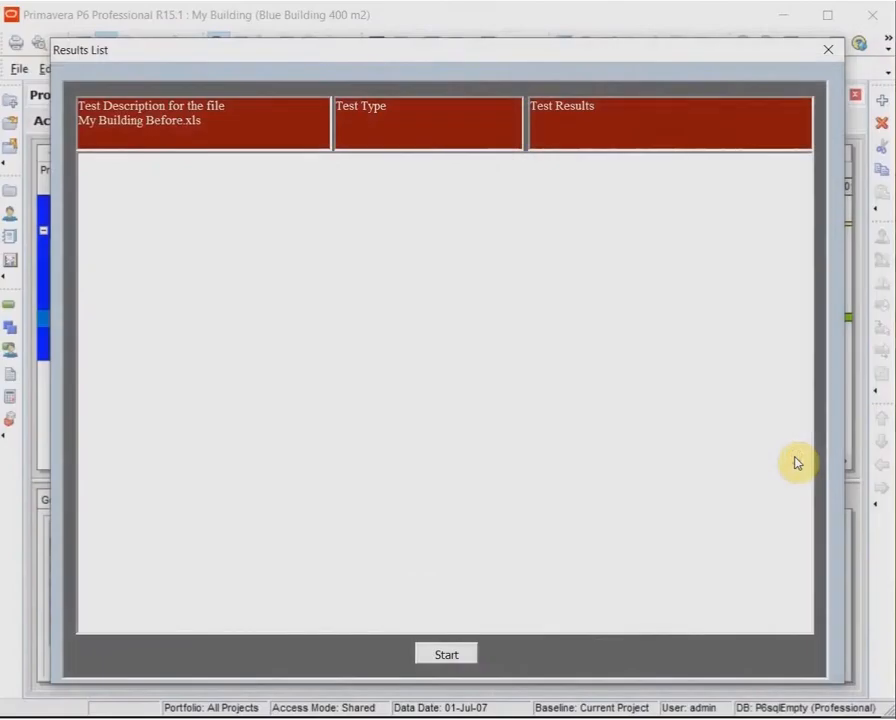
pyautogui.click(466, 657)
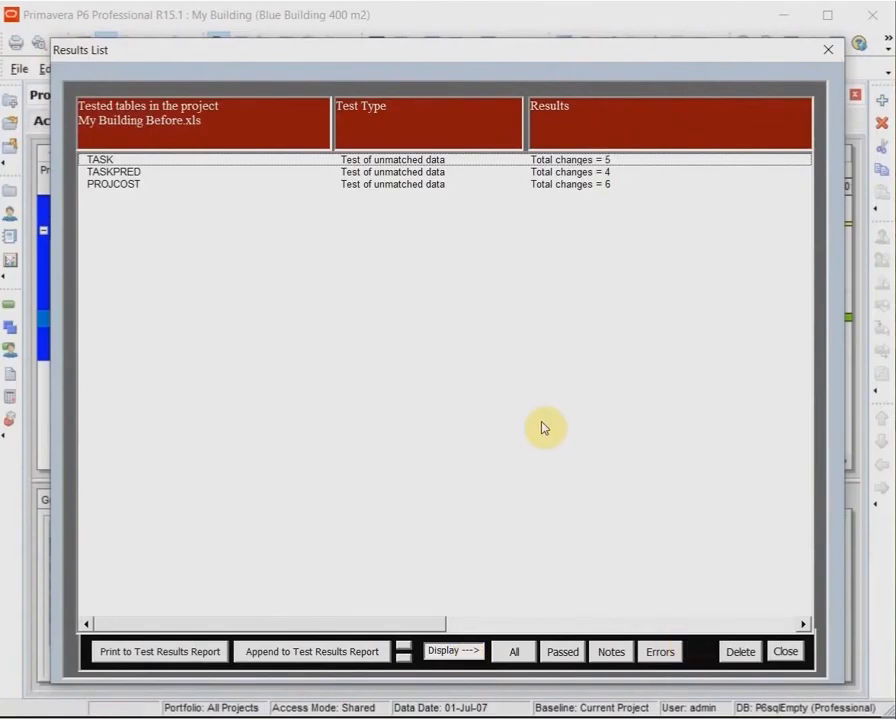
# Close the comparison results list and return to the TASK sheet of My Building Before.xls
pyautogui.click(741, 652)
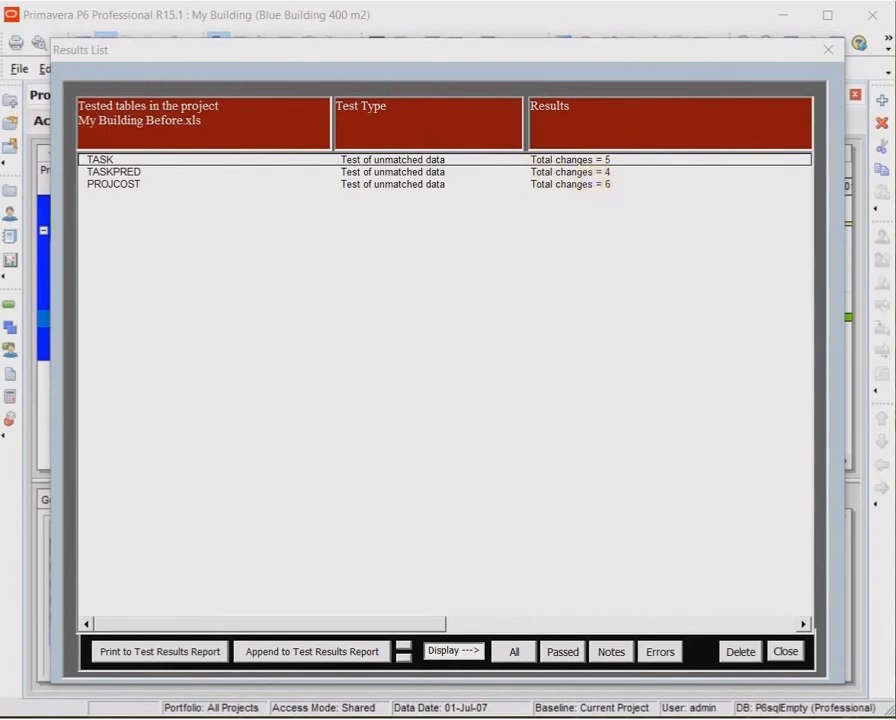
pyautogui.click(785, 651)
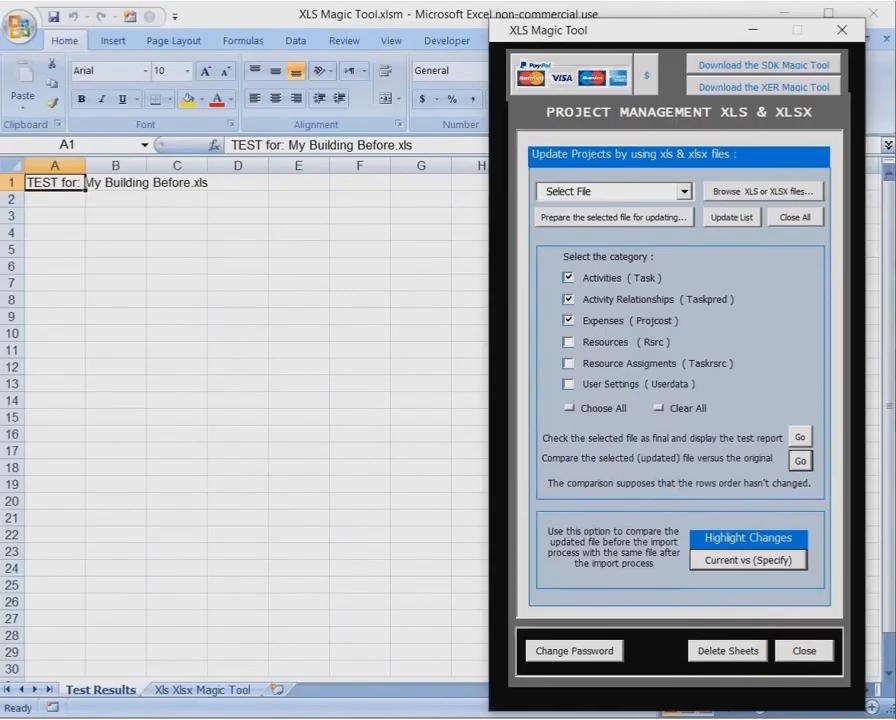
pyautogui.moveTo(613, 718)
pyautogui.click(405, 716)
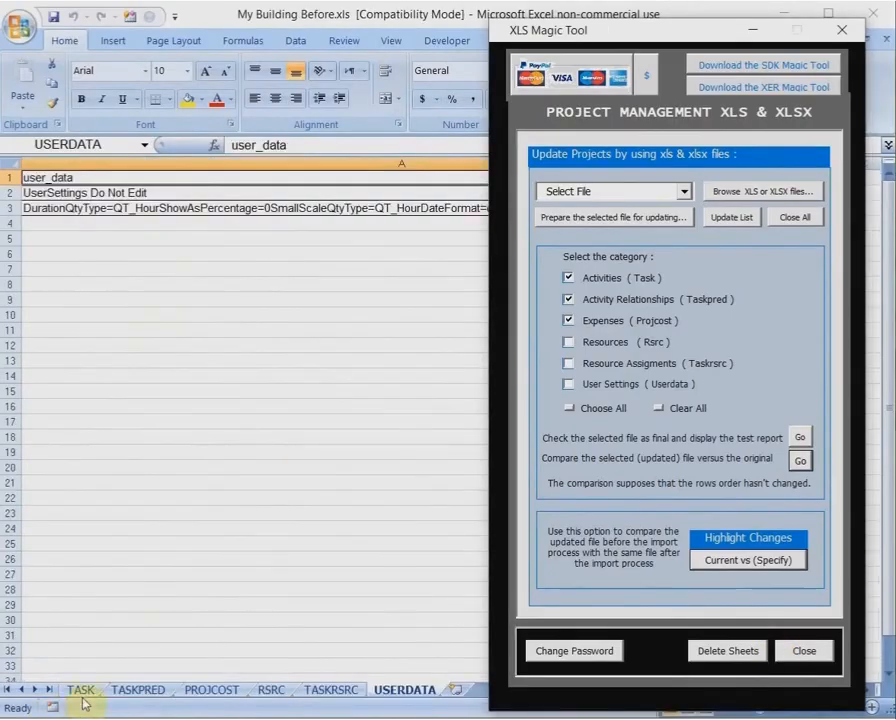
pyautogui.click(81, 692)
# Examine the highlighted changes in the TASK sheet, namely added row 90 and the comment on cell D83, with XLS Magic Tool minimized
pyautogui.scroll(-12, 44, 440)
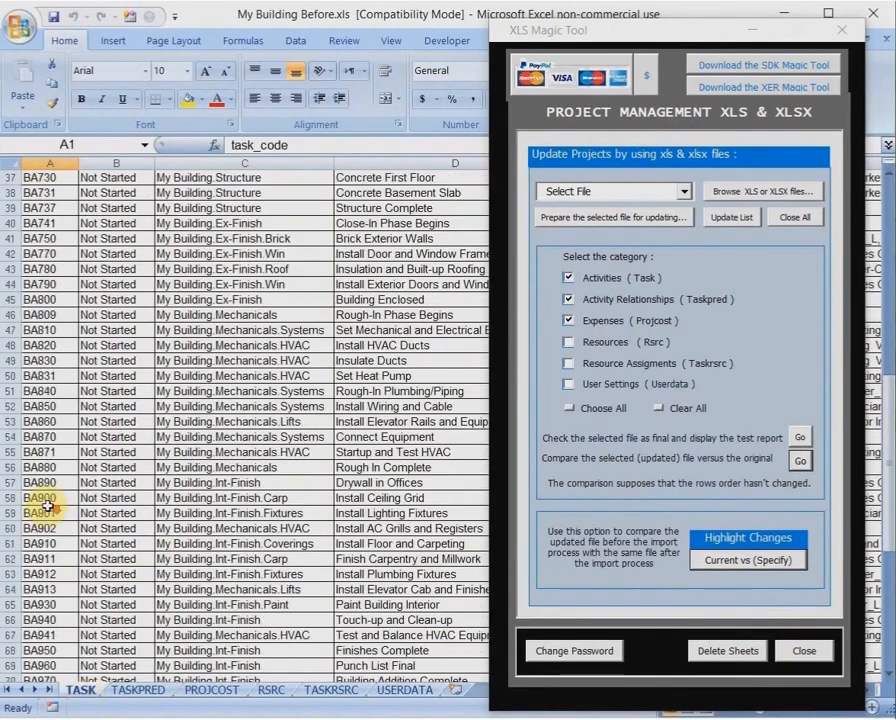
pyautogui.scroll(-4, 45, 506)
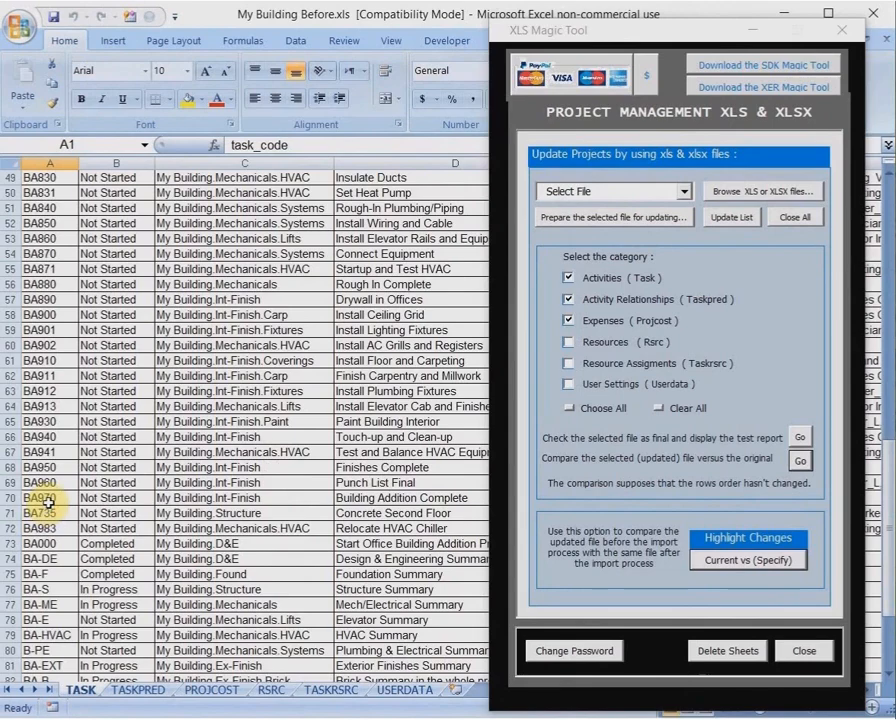
pyautogui.scroll(-5, 47, 500)
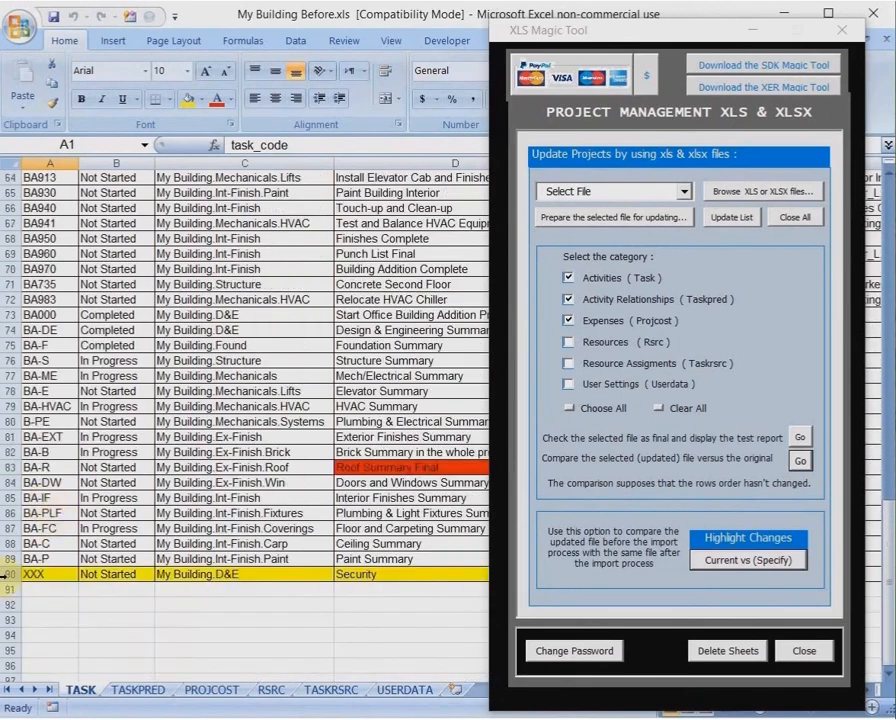
pyautogui.click(4, 574)
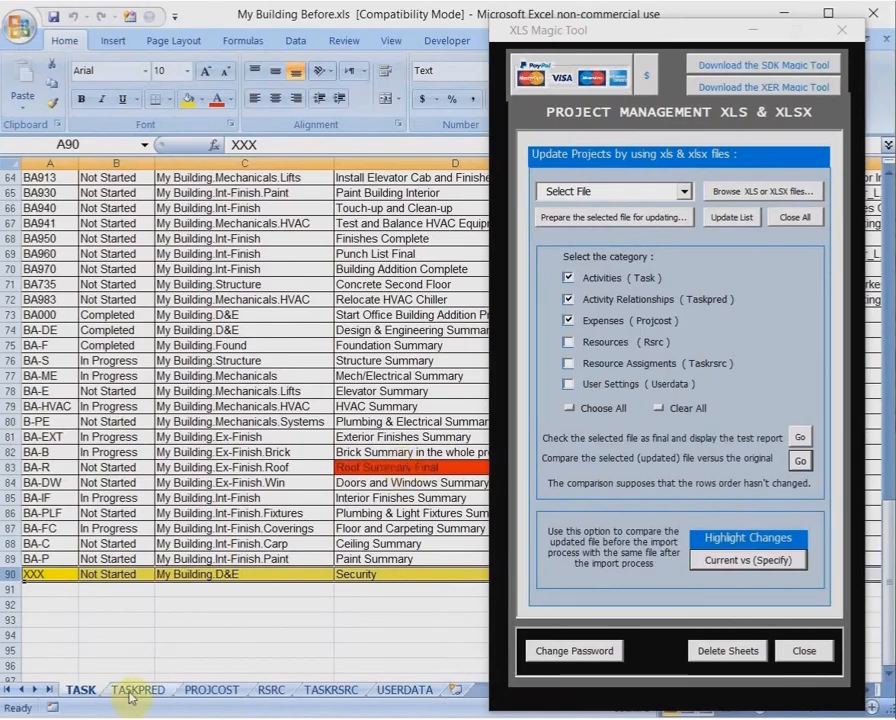
pyautogui.click(753, 31)
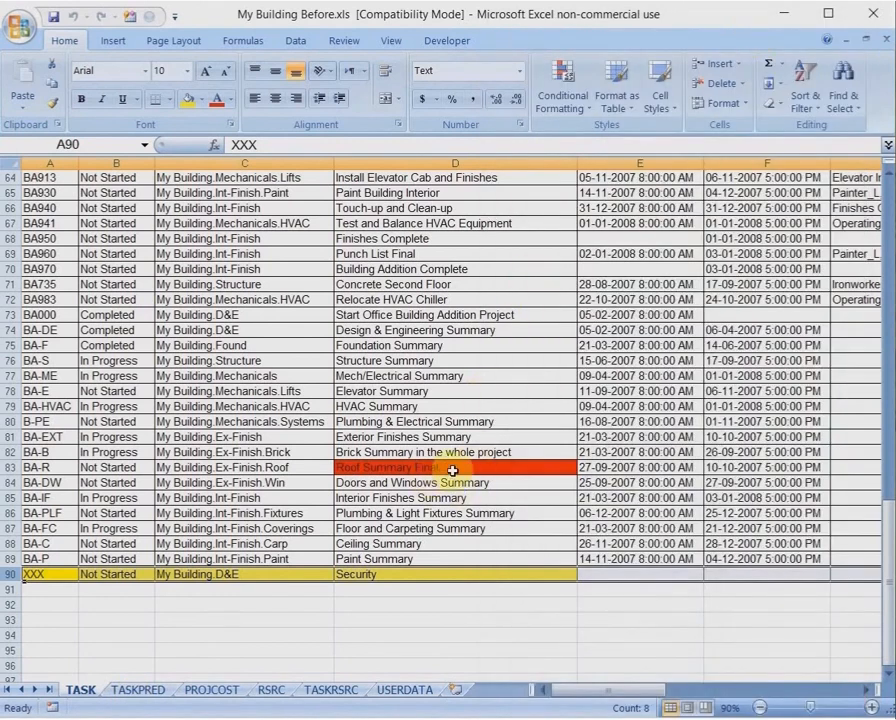
pyautogui.moveTo(554, 466)
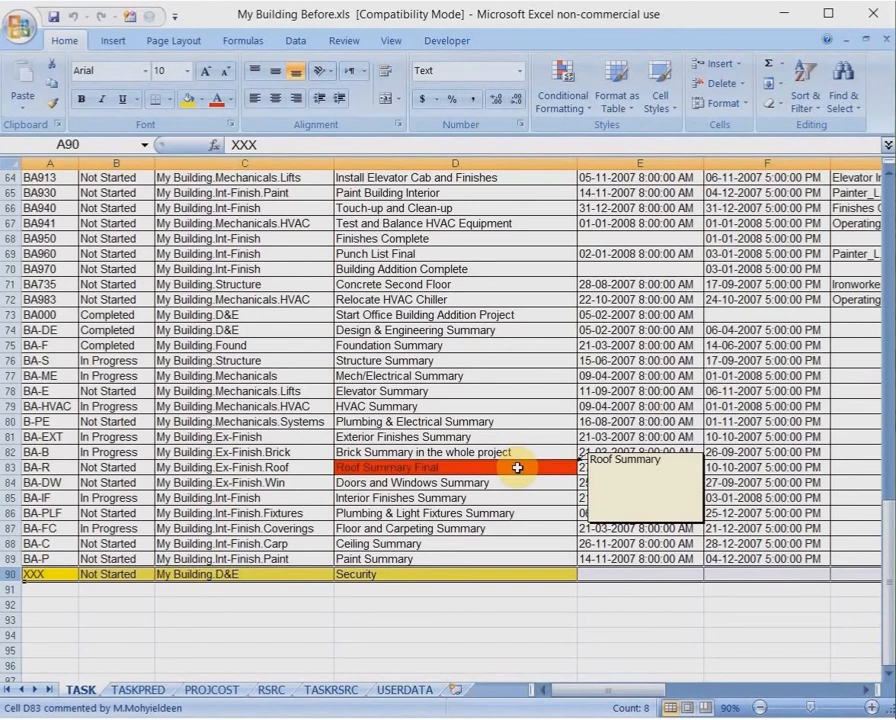
pyautogui.click(517, 467)
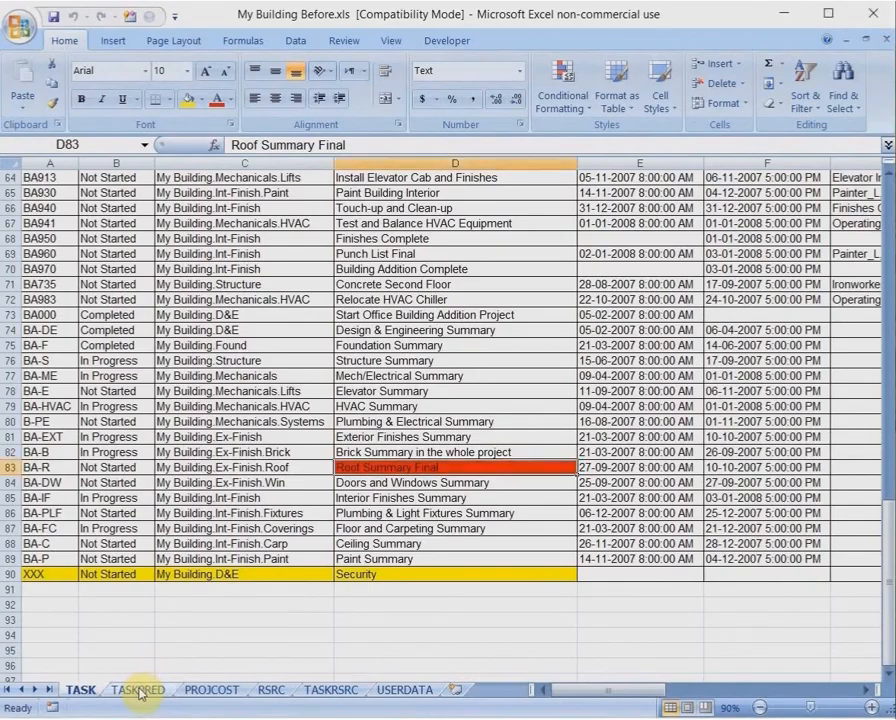
# Review the highlighted added rows, row 96 in the TASKPRED sheet and row 16 in the PROJCOST sheet
pyautogui.click(139, 692)
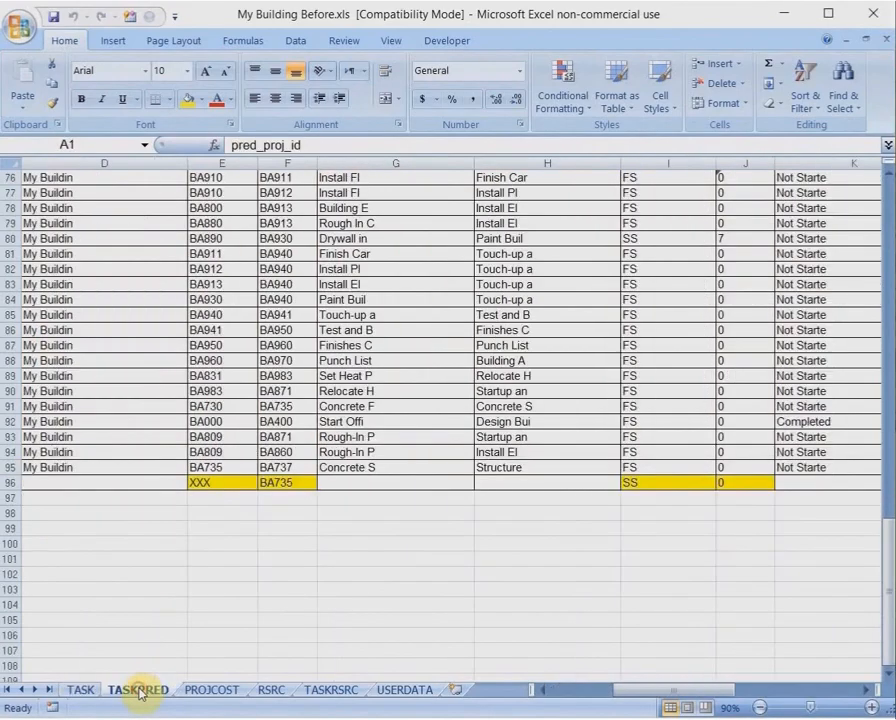
pyautogui.click(8, 482)
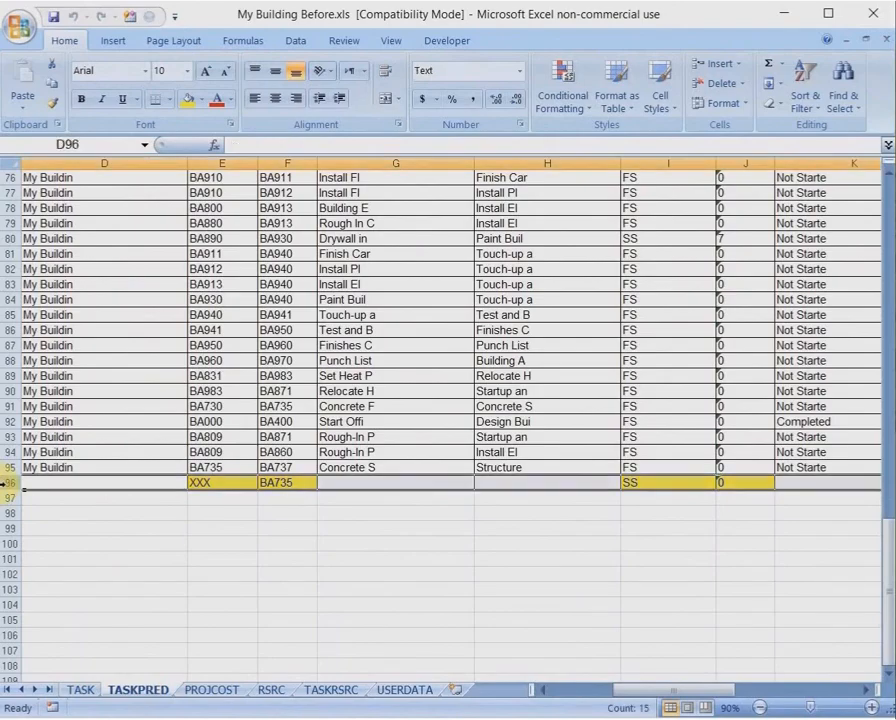
pyautogui.click(200, 690)
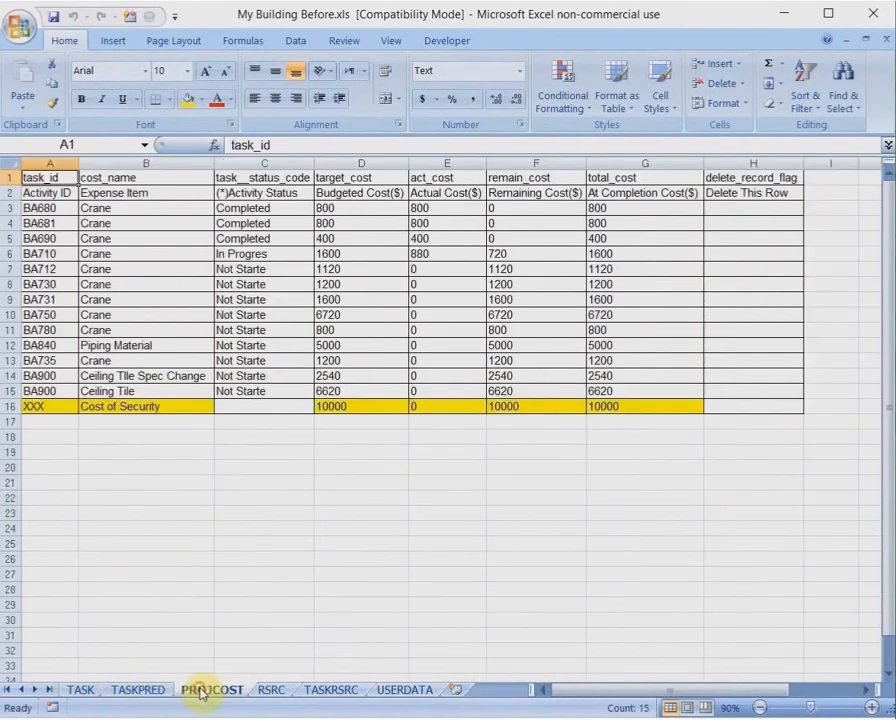
pyautogui.click(8, 407)
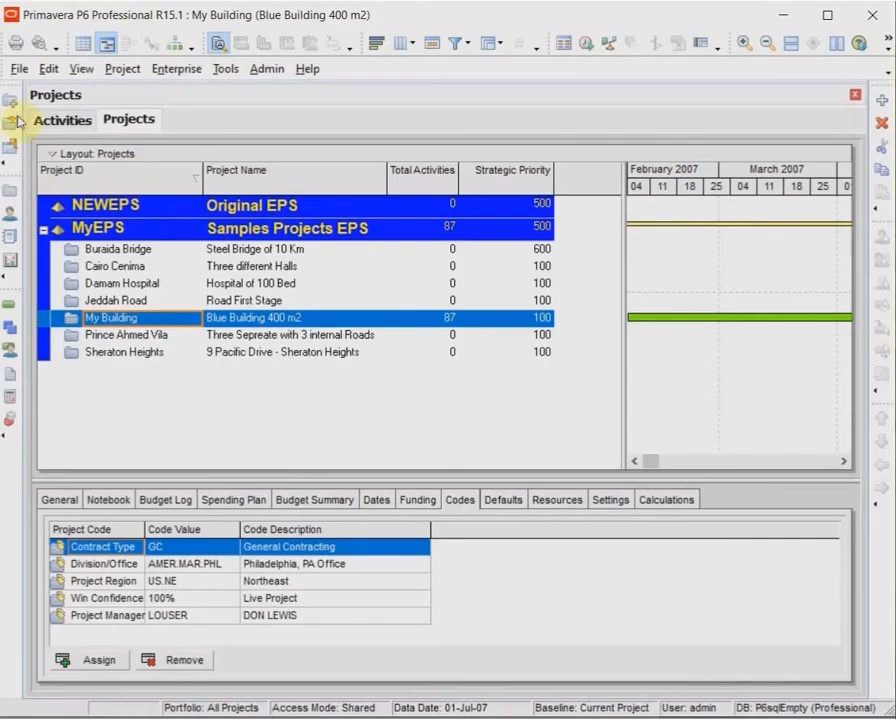
# Start an import in Primavera P6 using the Spreadsheet (XLS) format
pyautogui.click(15, 69)
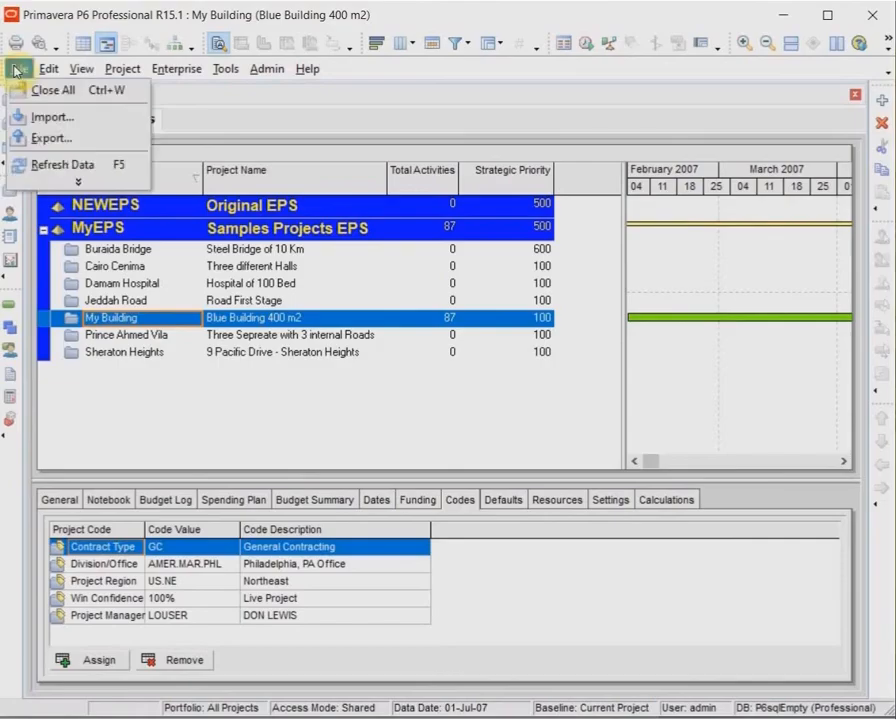
pyautogui.click(40, 122)
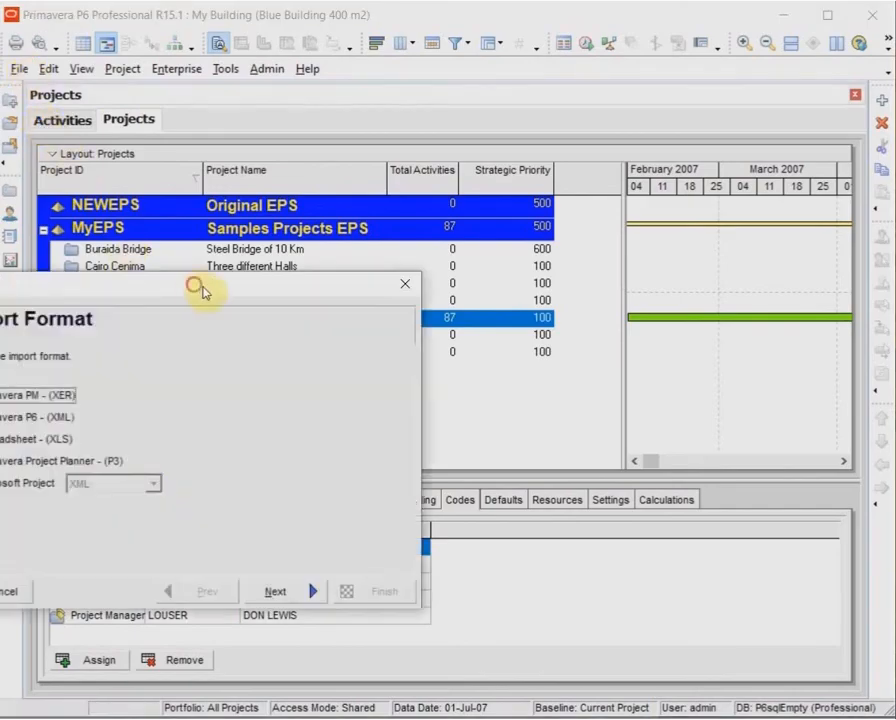
pyautogui.click(109, 434)
pyautogui.click(378, 584)
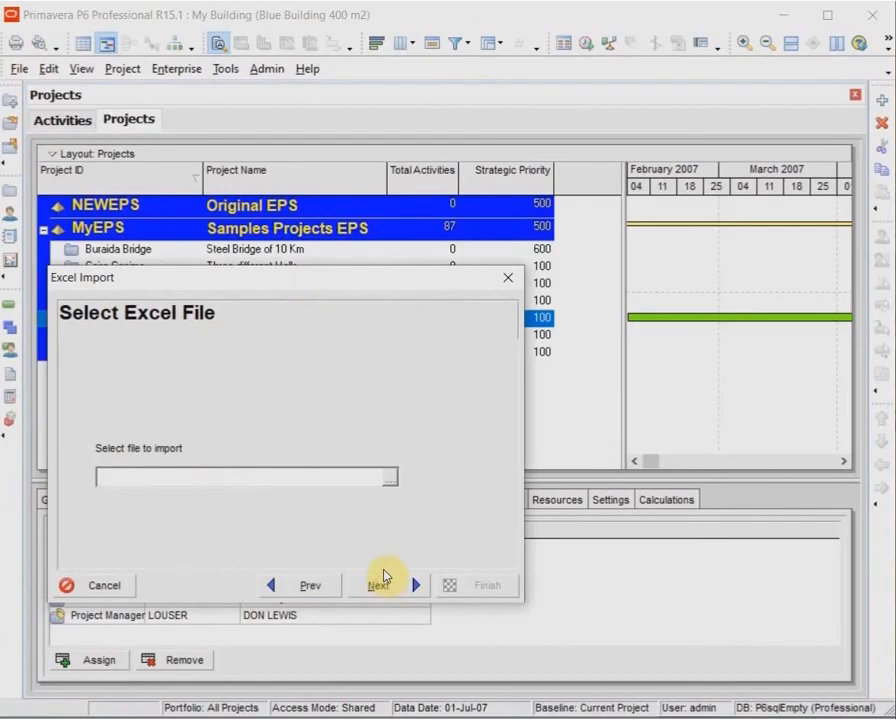
# Choose My Building Before.xls from the Desktop as the Excel file to import
pyautogui.click(386, 478)
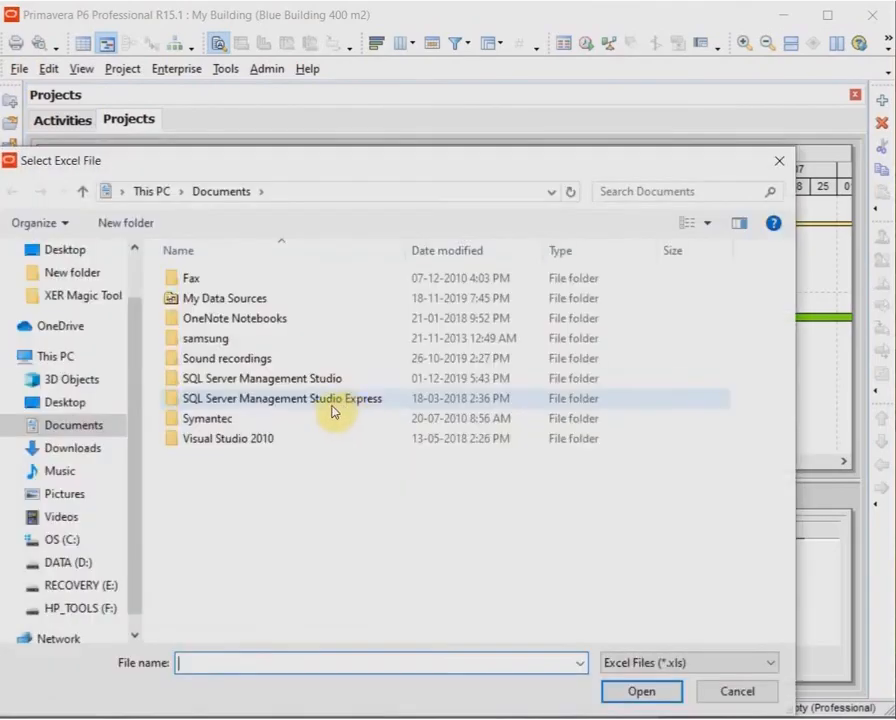
pyautogui.click(54, 402)
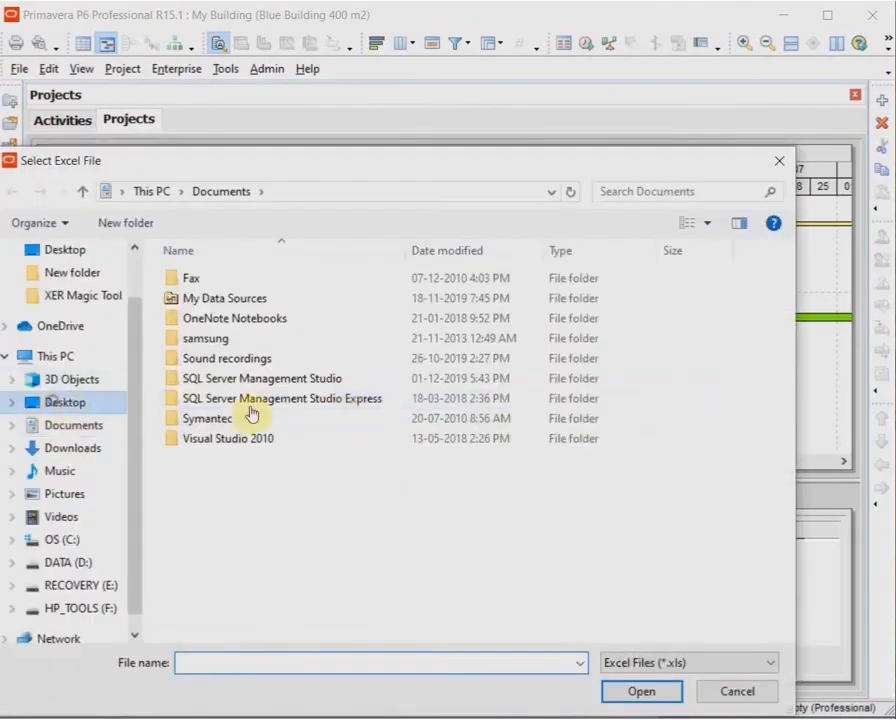
pyautogui.scroll(-3, 258, 412)
pyautogui.scroll(-4, 258, 410)
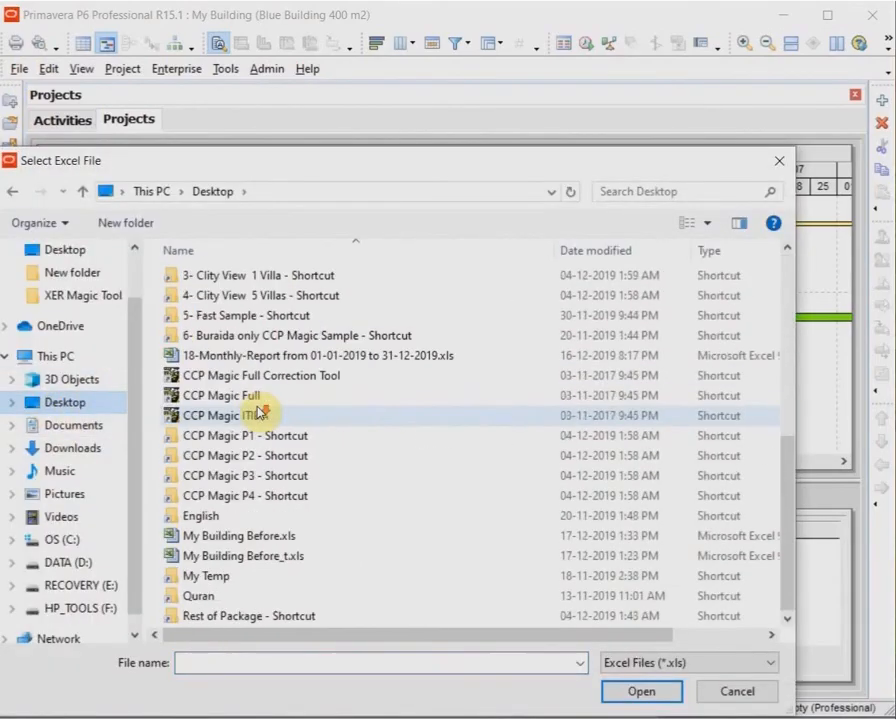
pyautogui.click(238, 538)
pyautogui.click(636, 692)
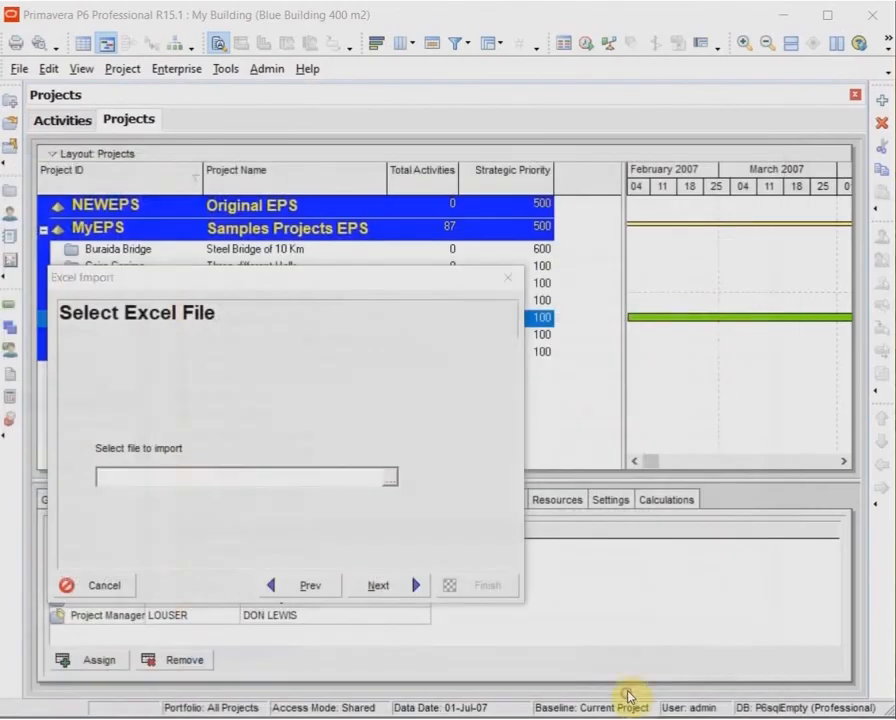
pyautogui.click(372, 587)
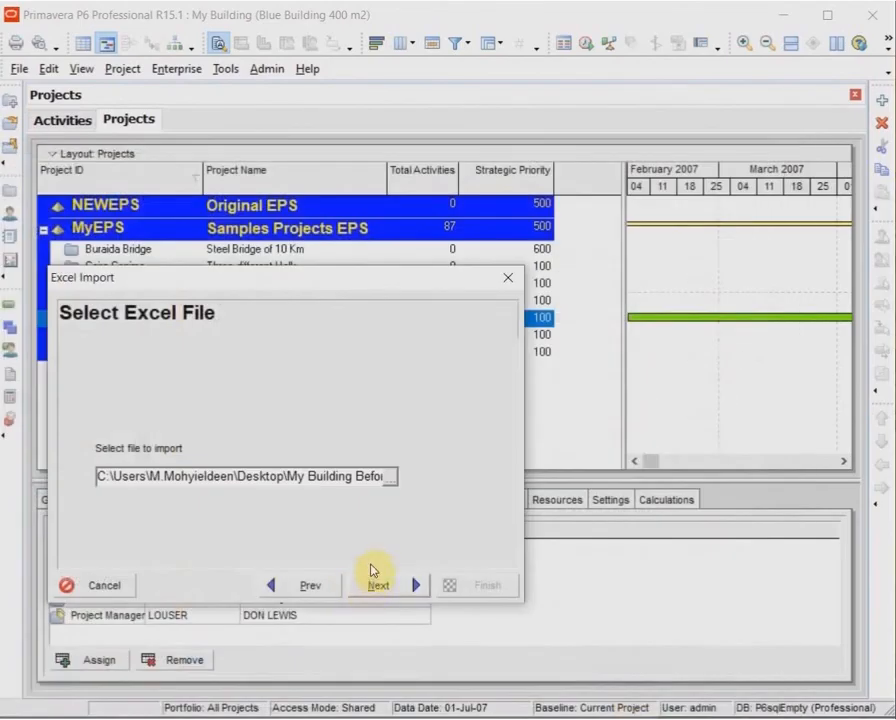
# Set the data types to import to Activities, Activity Relationships and Expenses
pyautogui.click(145, 402)
pyautogui.click(145, 427)
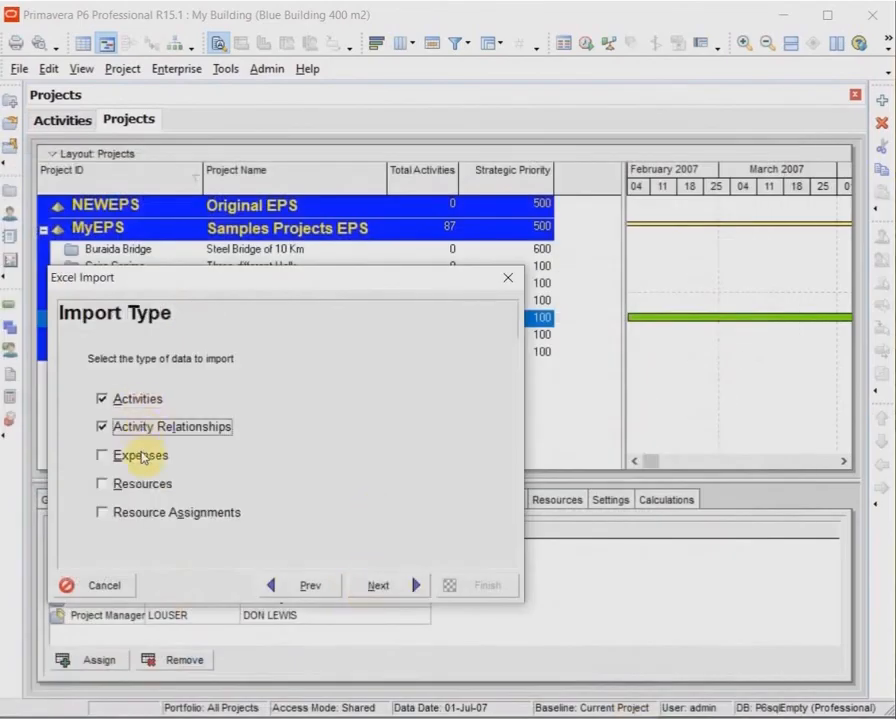
pyautogui.click(142, 455)
pyautogui.click(376, 585)
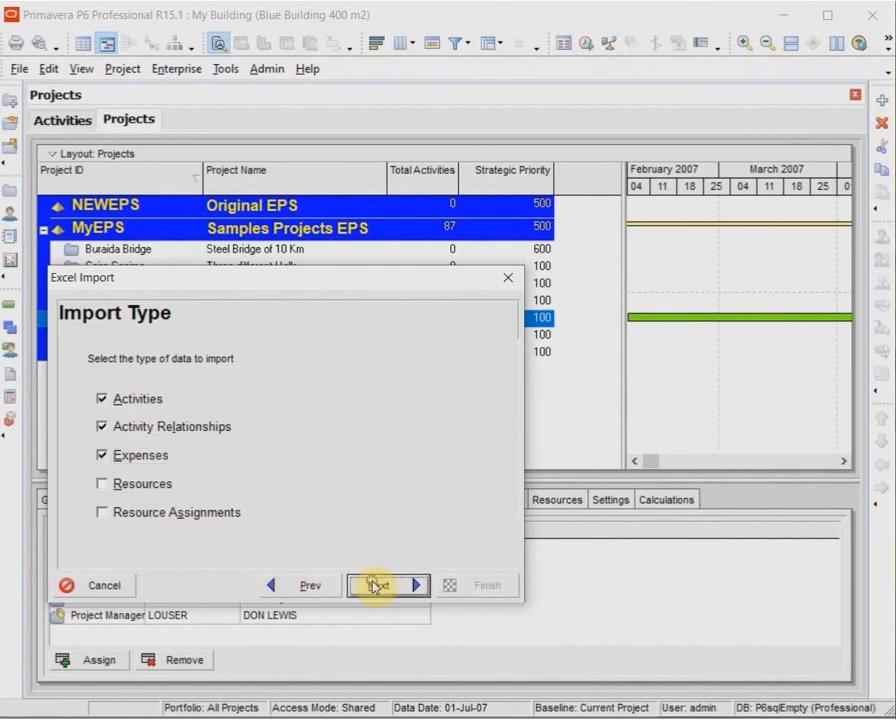
# Set My Building as the existing project to update, run the import and close the result
pyautogui.click(446, 446)
pyautogui.click(446, 446)
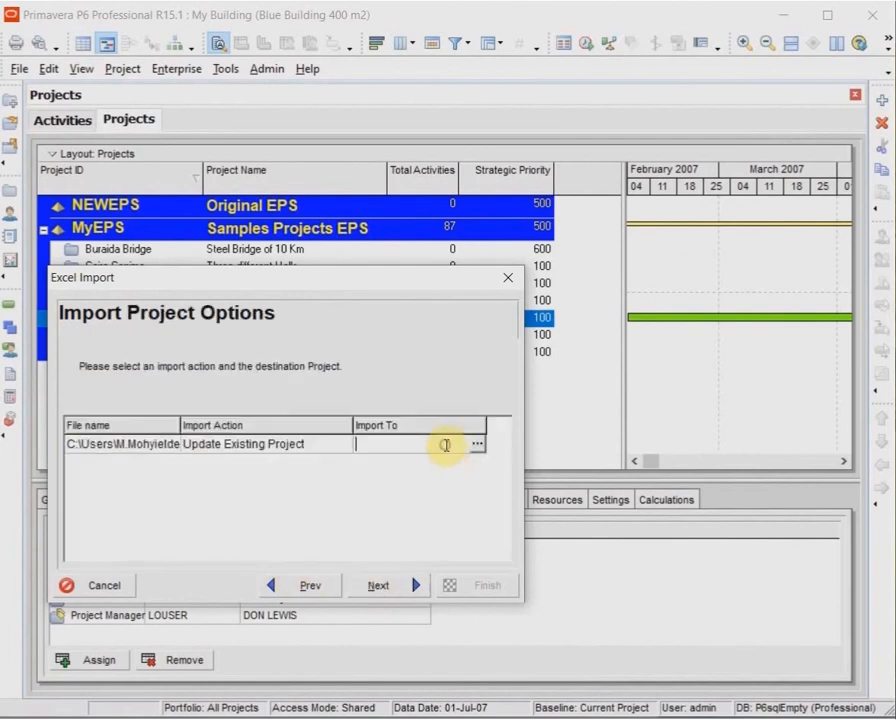
pyautogui.click(476, 444)
pyautogui.click(431, 290)
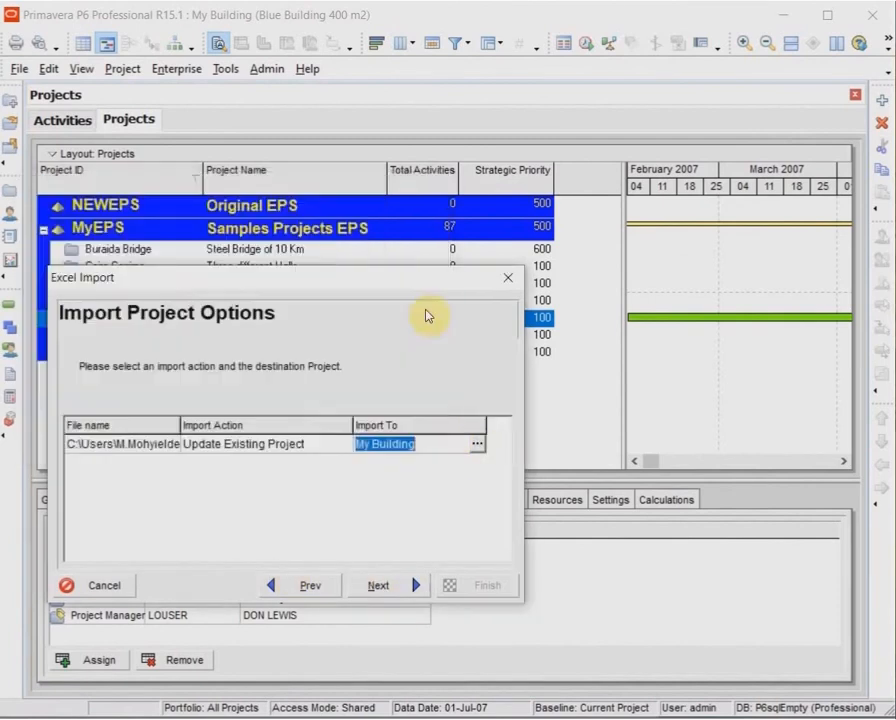
pyautogui.click(376, 584)
pyautogui.click(458, 586)
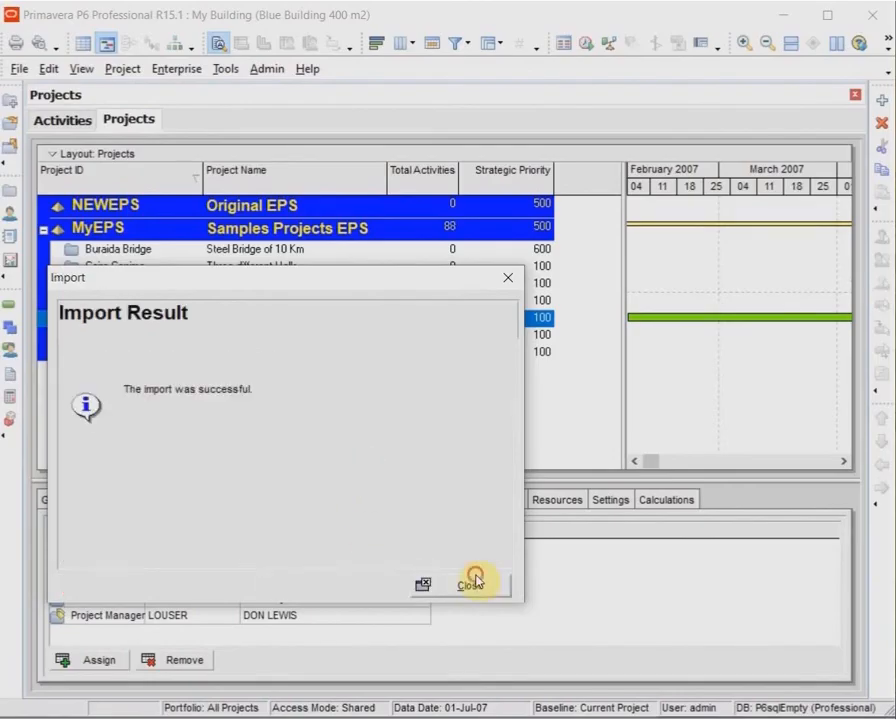
pyautogui.click(474, 580)
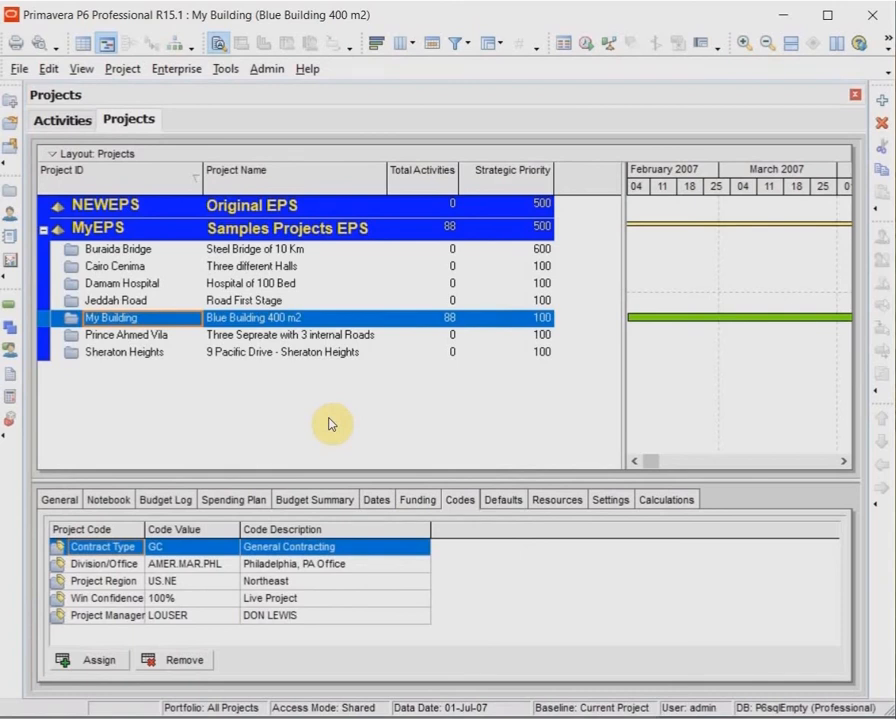
# Refresh the project data after the import
pyautogui.click(19, 68)
pyautogui.click(45, 164)
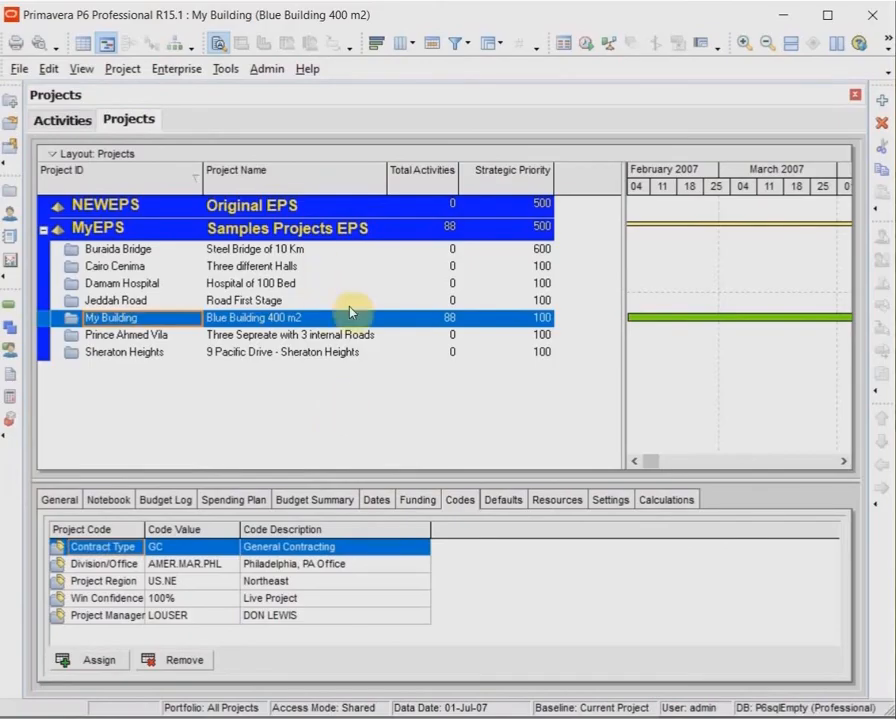
pyautogui.click(19, 69)
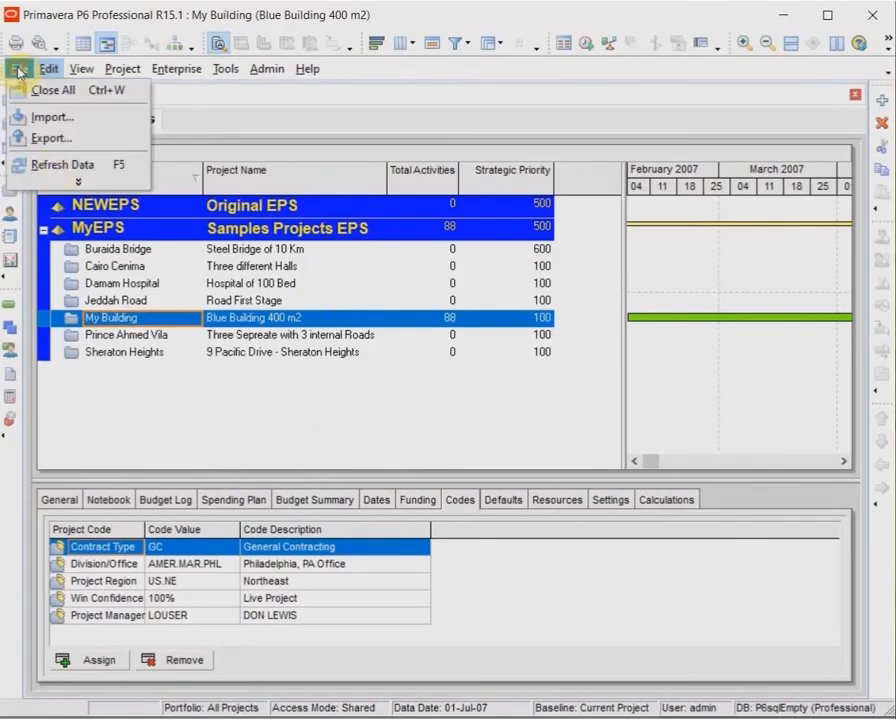
pyautogui.click(57, 165)
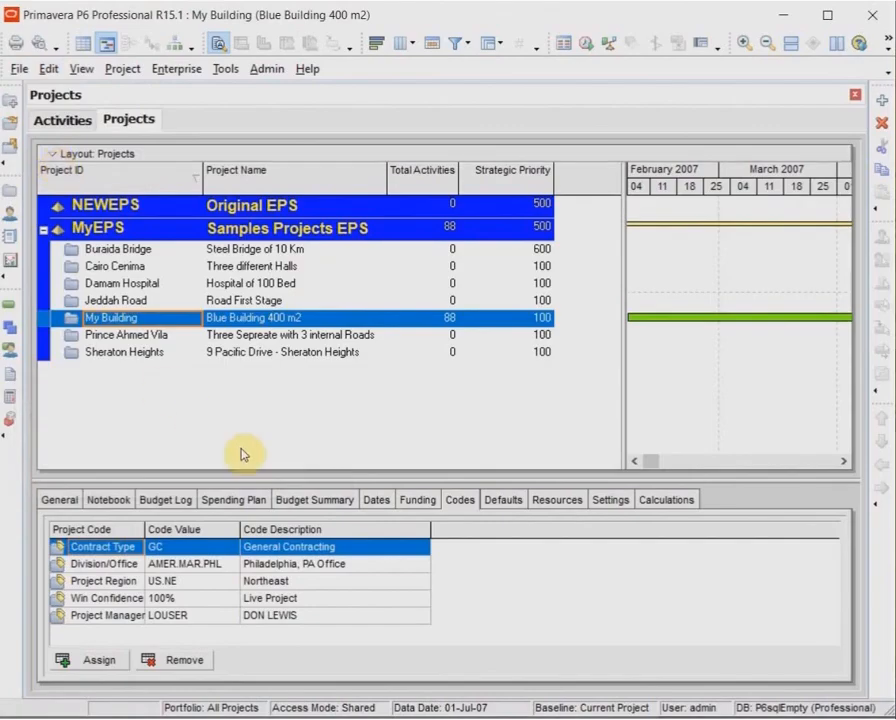
# Start an export of the My Building project in the Spreadsheet (XLS) format
pyautogui.click(19, 69)
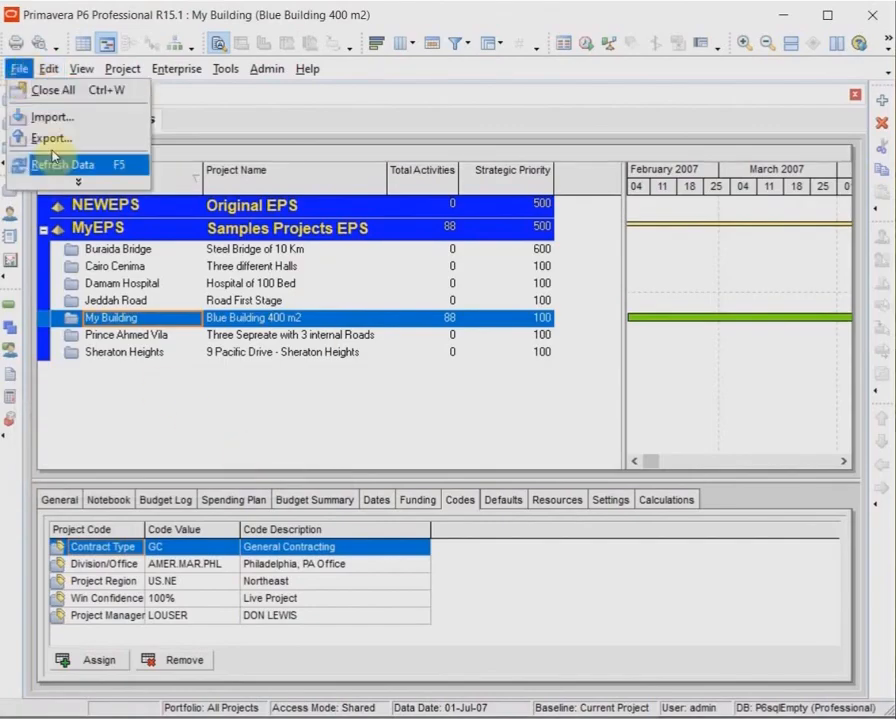
pyautogui.click(55, 138)
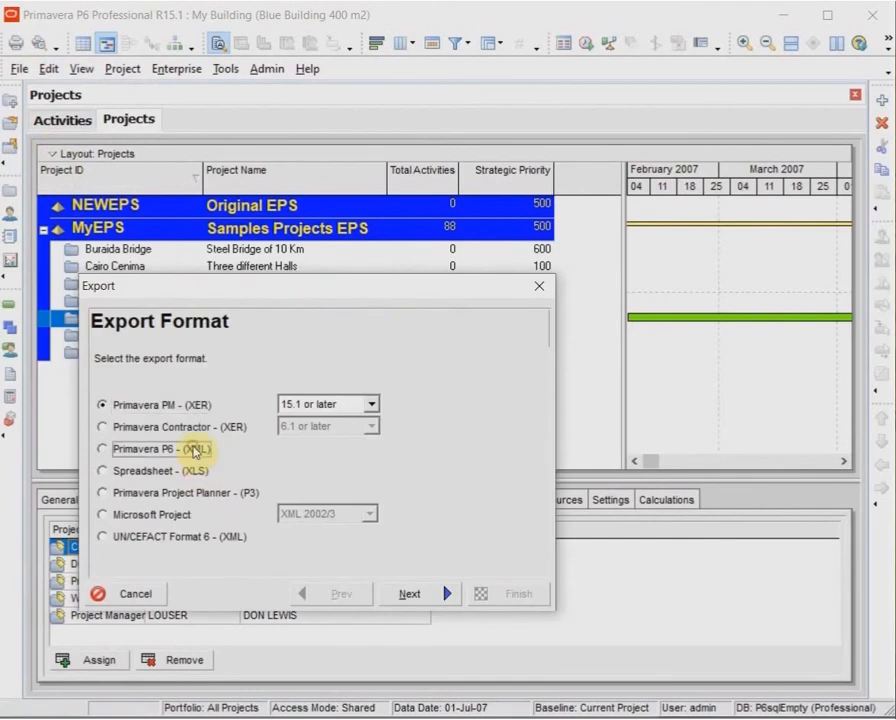
pyautogui.click(195, 452)
pyautogui.click(205, 470)
pyautogui.click(410, 593)
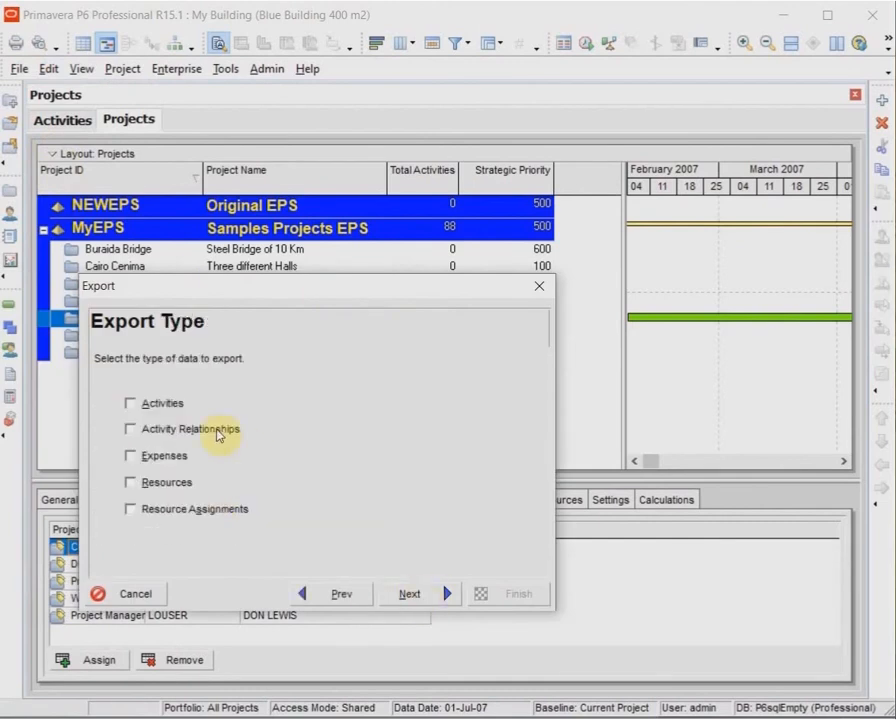
# Set the data types to export to Activities, Activity Relationships, Expenses, Resources and Resource Assignments
pyautogui.click(146, 403)
pyautogui.click(142, 429)
pyautogui.click(145, 456)
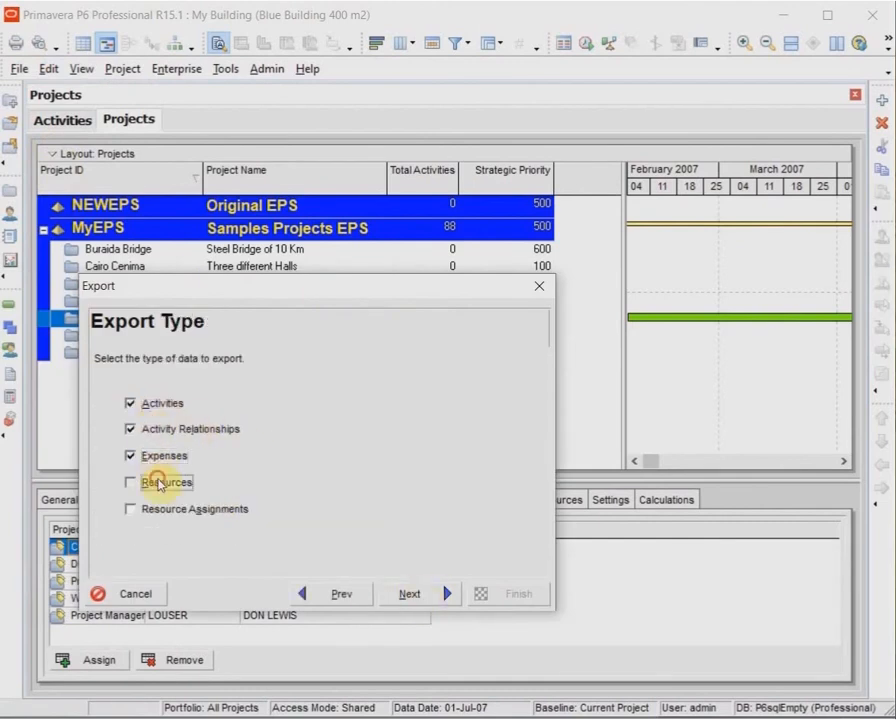
pyautogui.click(158, 483)
pyautogui.click(112, 509)
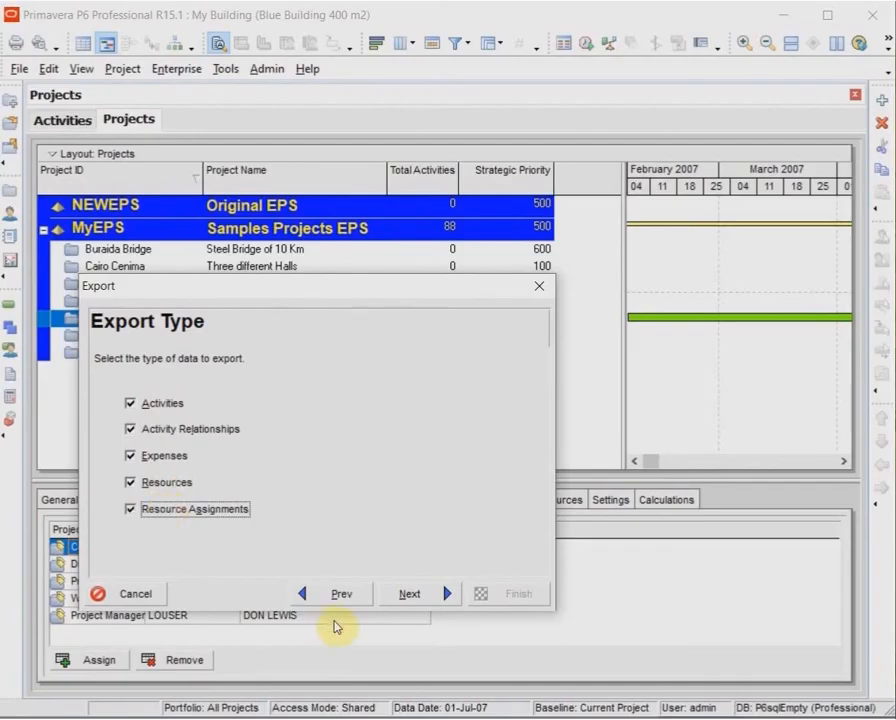
pyautogui.click(409, 596)
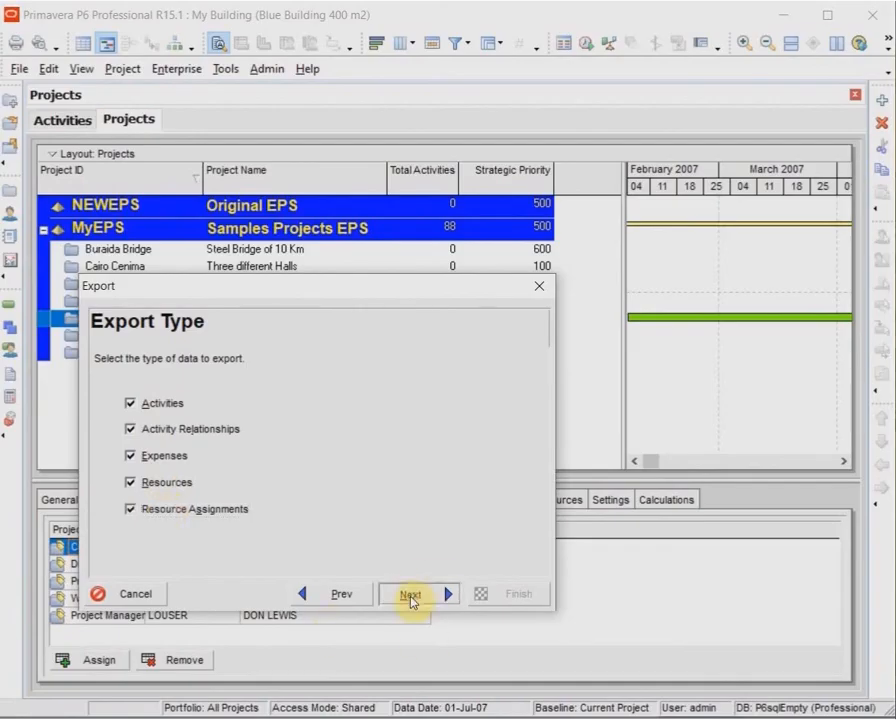
# Include My Building as the project to export and use the New XLS template
pyautogui.click(124, 432)
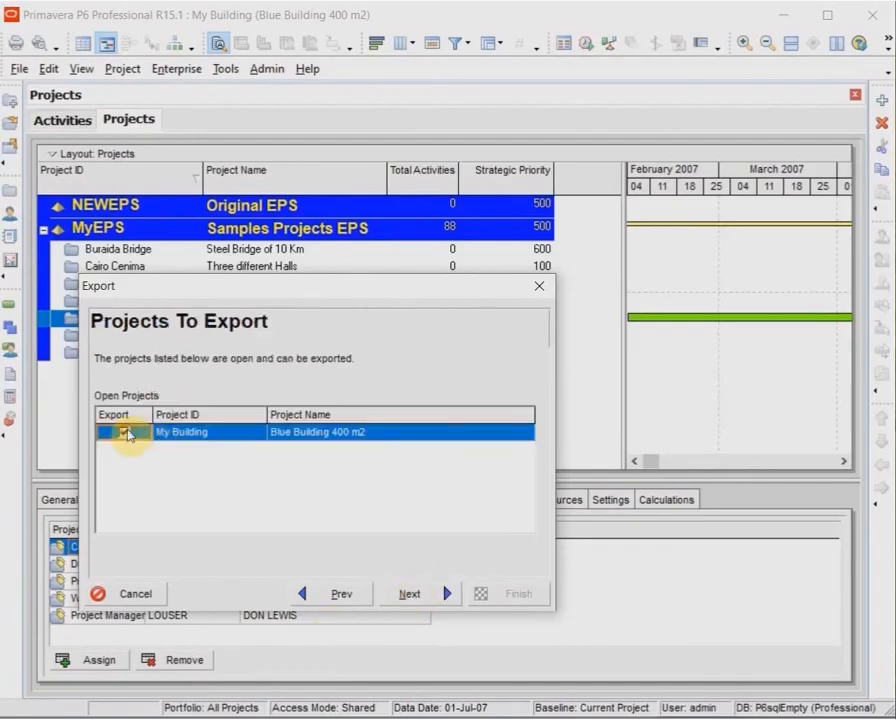
pyautogui.click(406, 598)
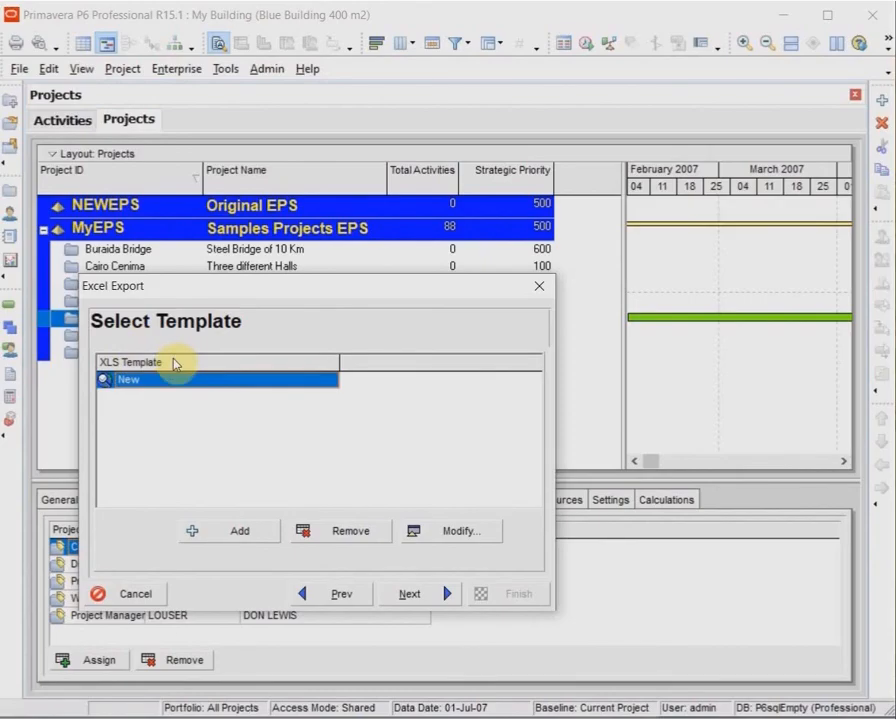
pyautogui.click(406, 594)
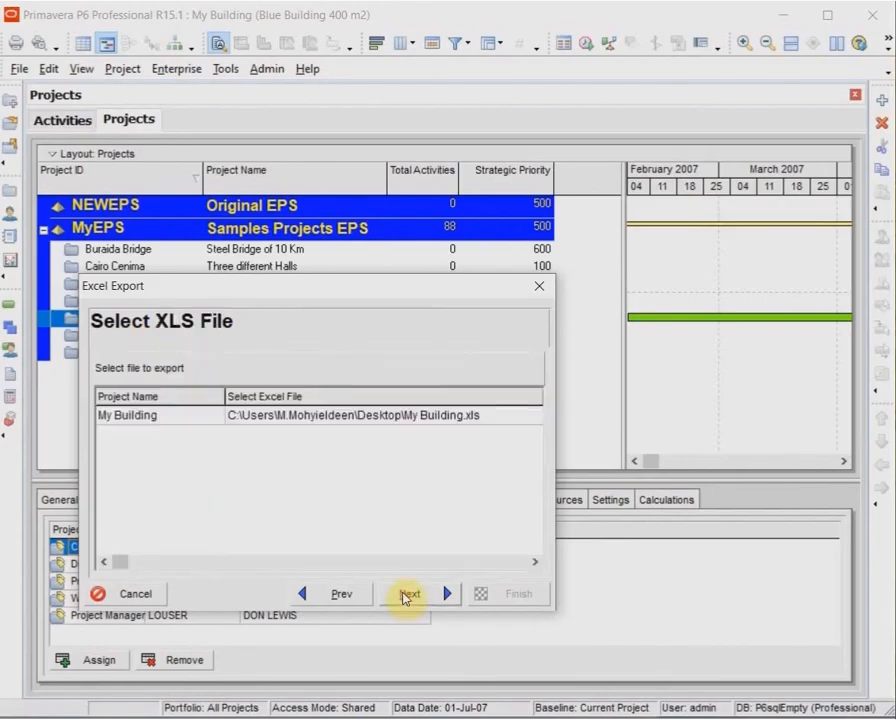
# Name the export file My Building After.xls, run the export and close the result
pyautogui.click(378, 420)
pyautogui.click(335, 418)
pyautogui.click(333, 417)
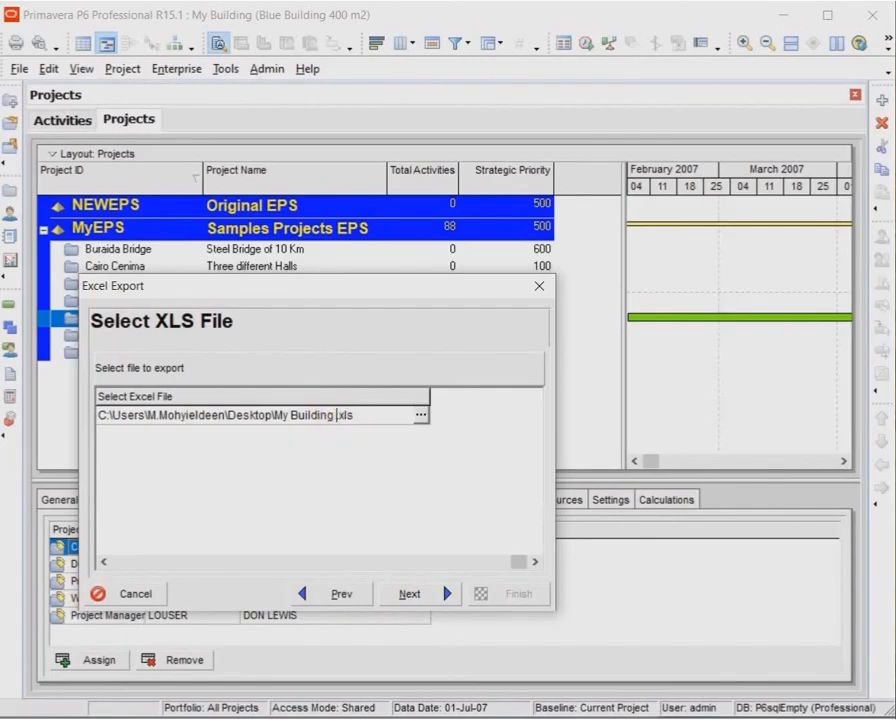
pyautogui.write('After')
pyautogui.click(452, 595)
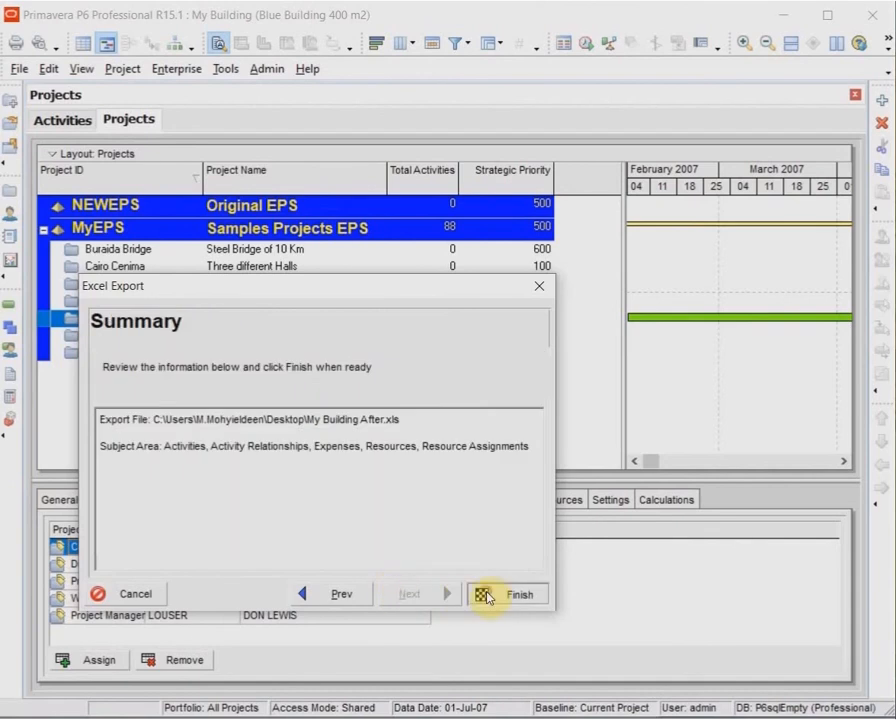
pyautogui.click(481, 594)
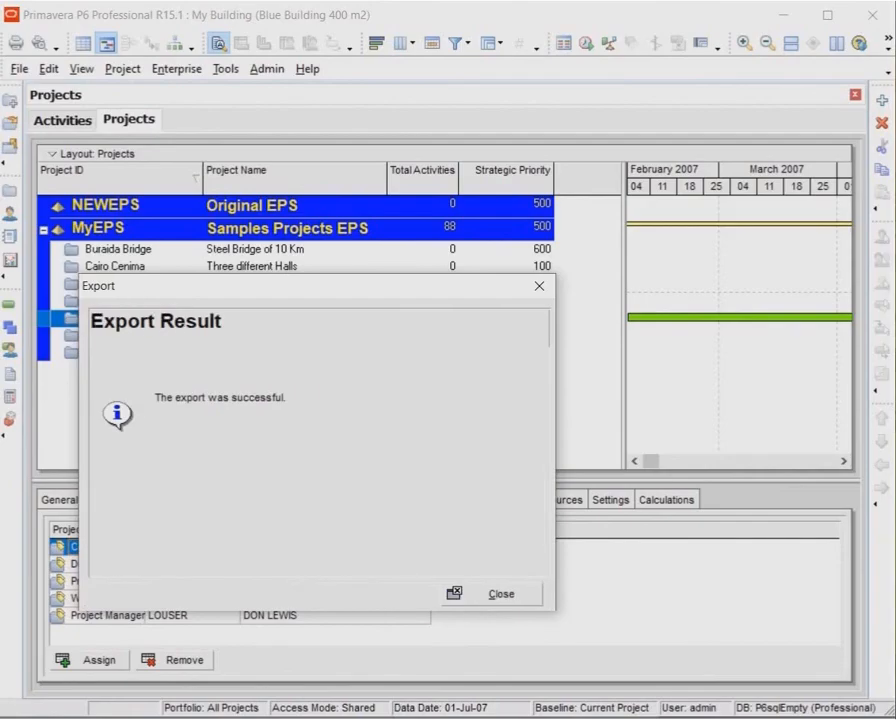
pyautogui.click(464, 594)
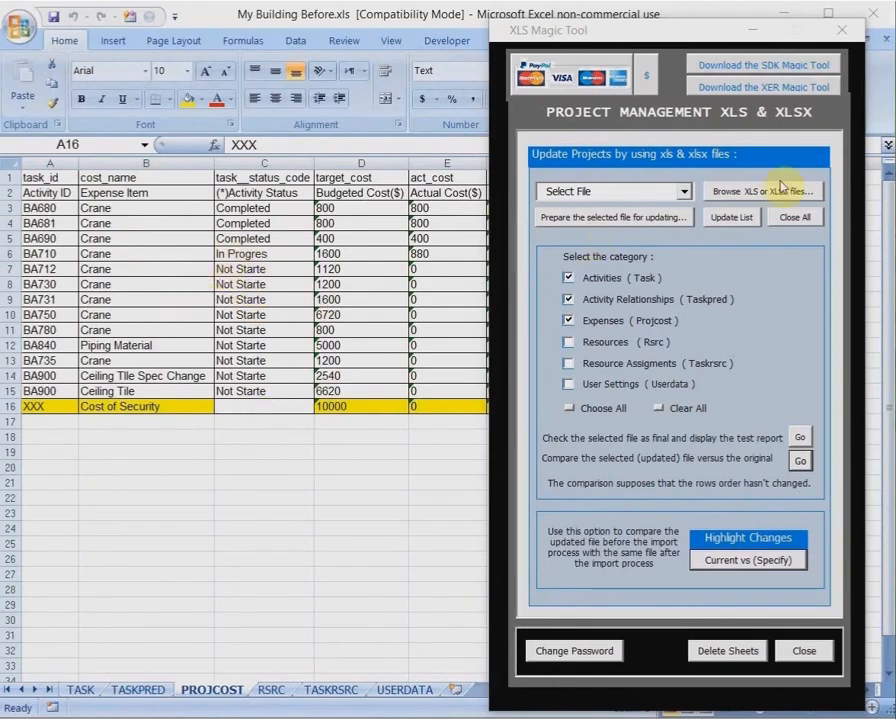
# Switch to the XLS Magic Tool in Excel and open My Building After.xls from the Desktop
pyautogui.click(750, 189)
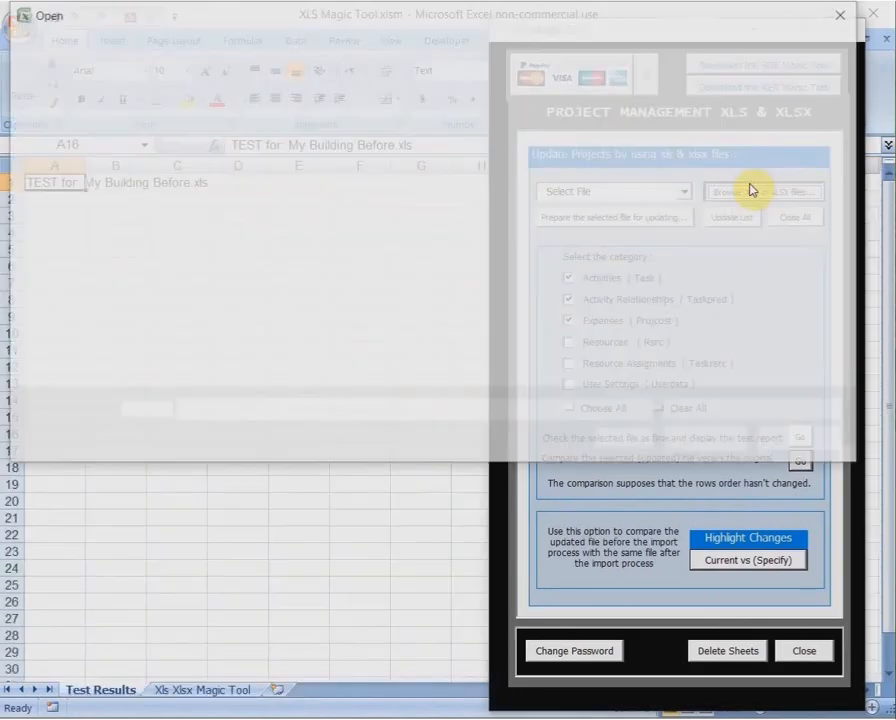
pyautogui.scroll(-9, 400, 286)
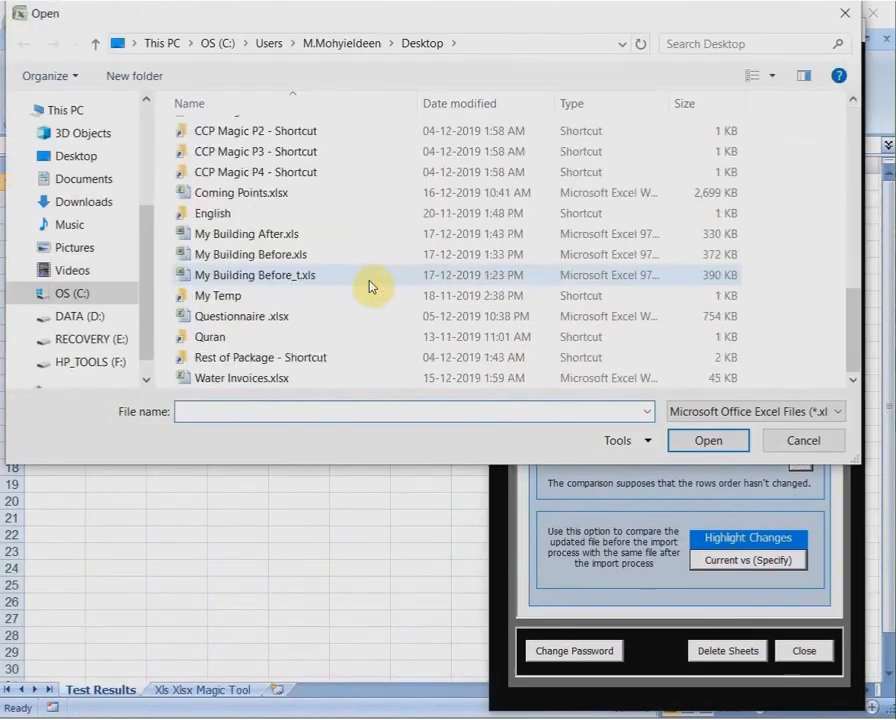
pyautogui.click(260, 233)
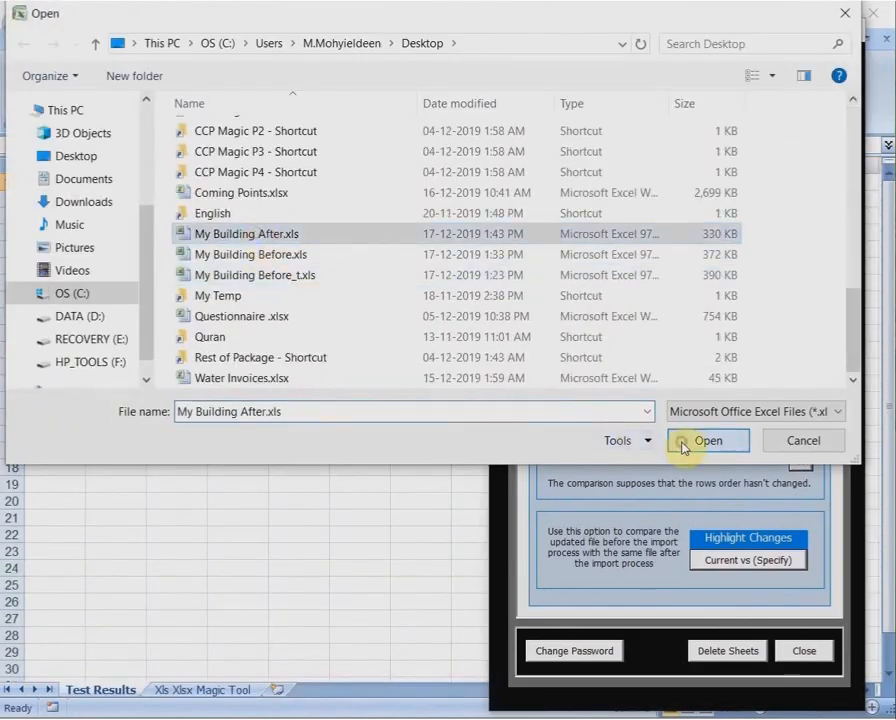
pyautogui.click(682, 442)
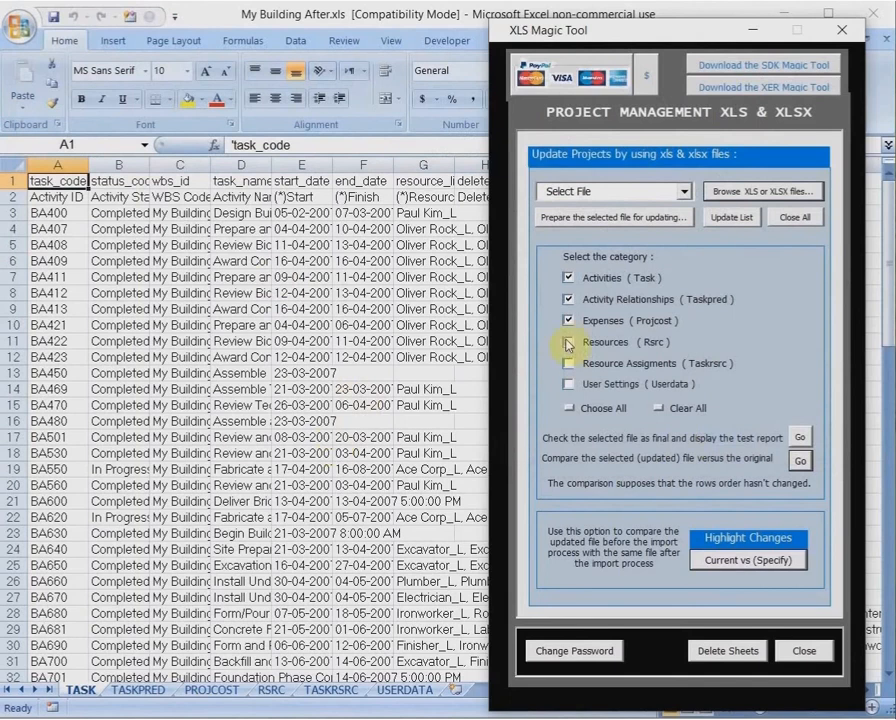
# Prepare My Building After.xls for updating, close the header check results and show the file's TASK sheet
pyautogui.click(608, 190)
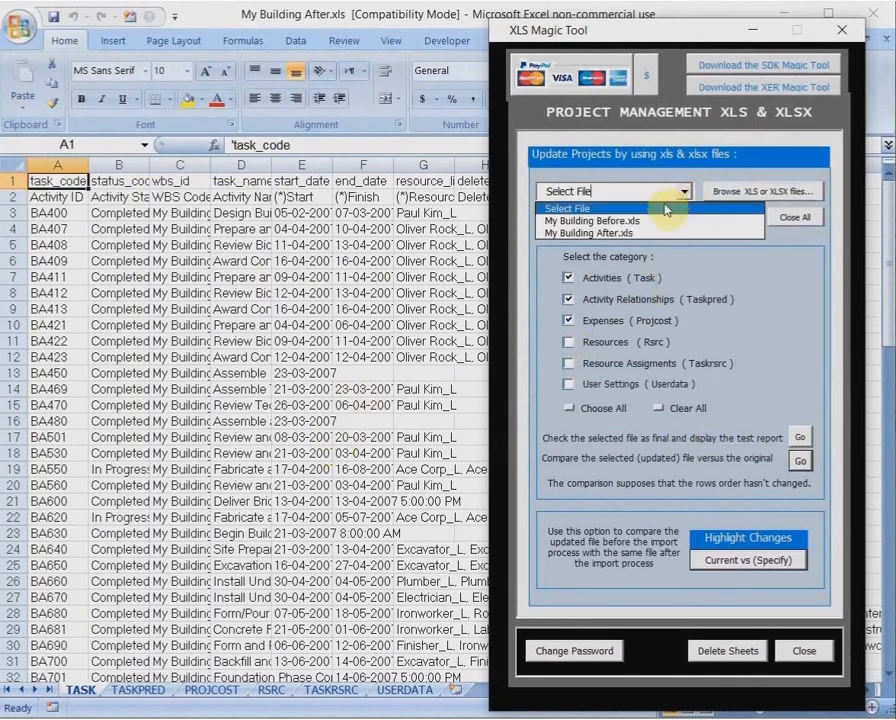
pyautogui.click(621, 232)
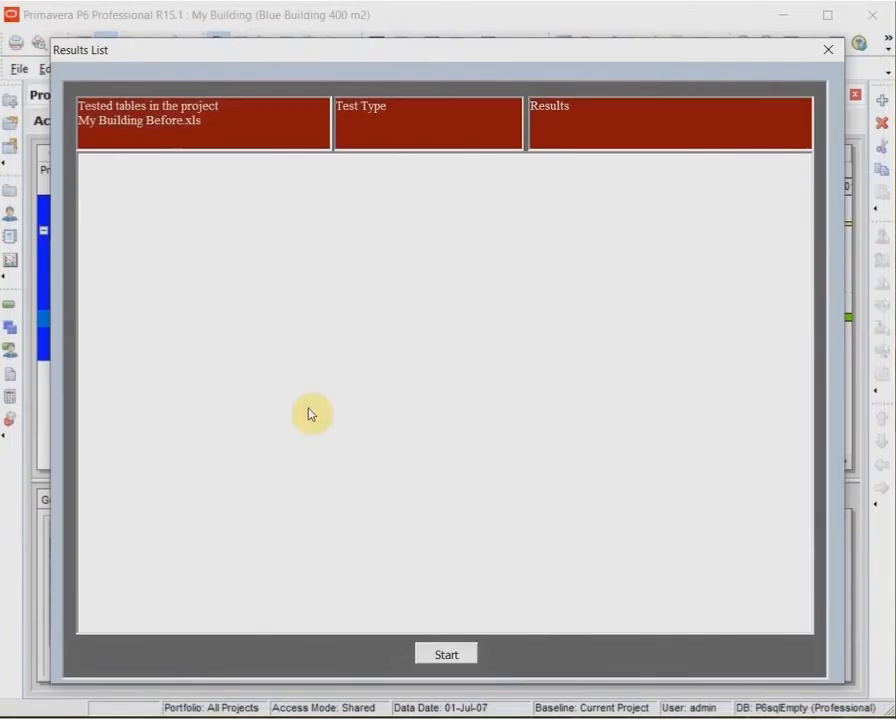
pyautogui.click(446, 654)
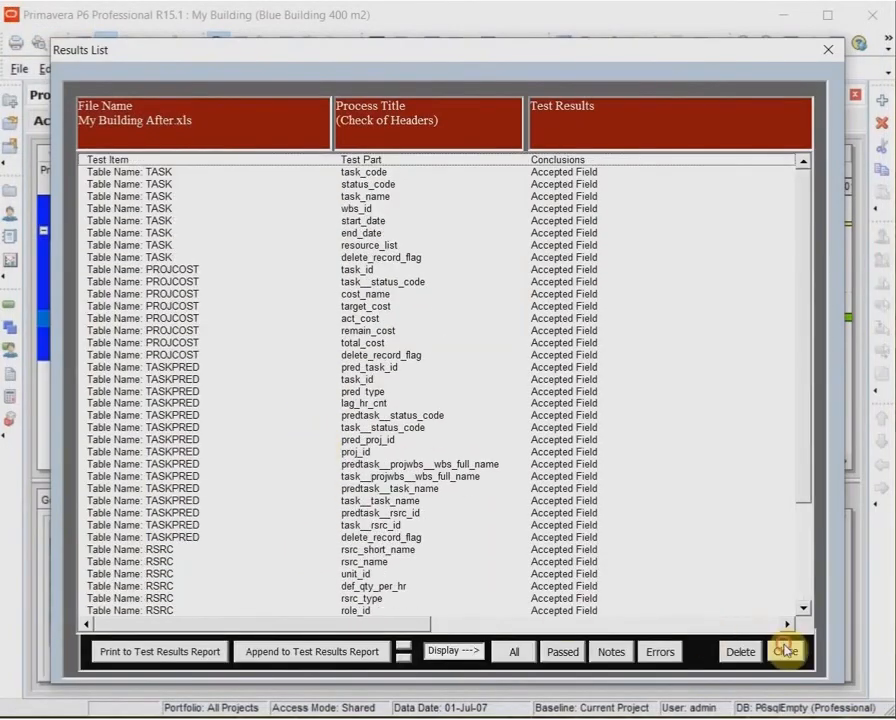
pyautogui.click(786, 651)
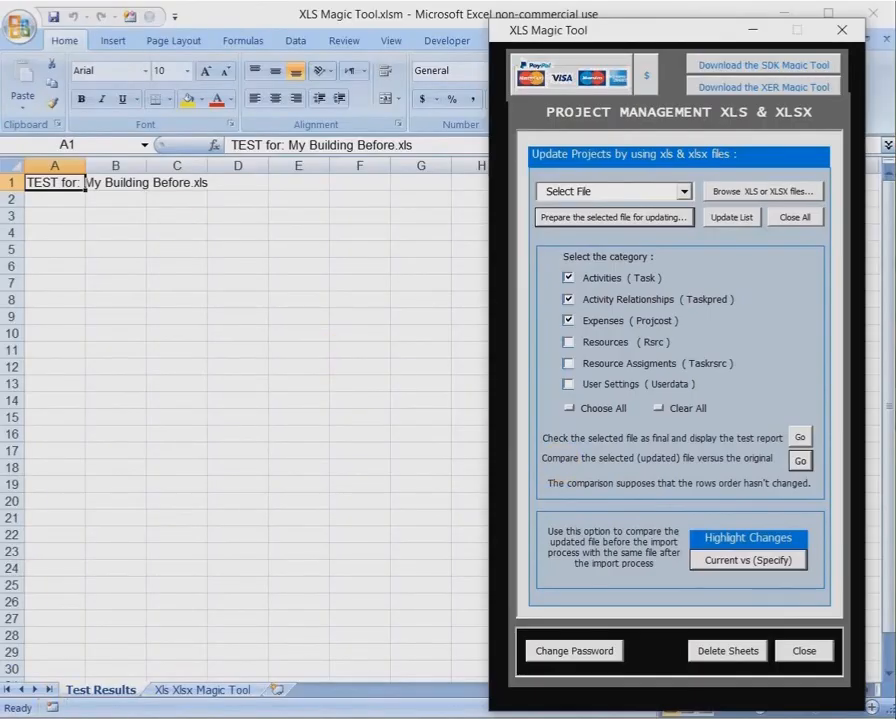
pyautogui.click(290, 716)
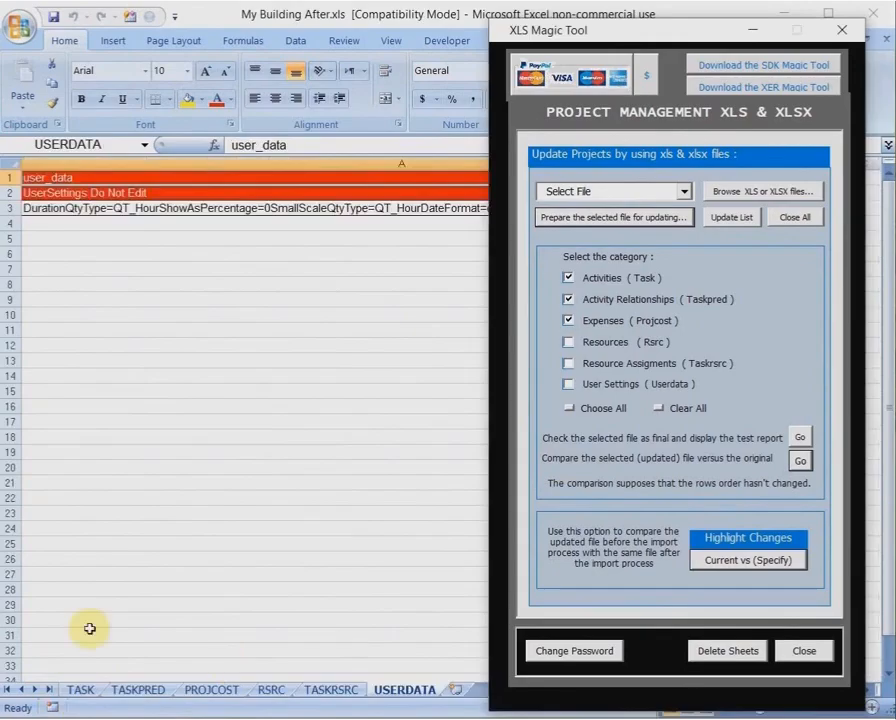
pyautogui.click(80, 690)
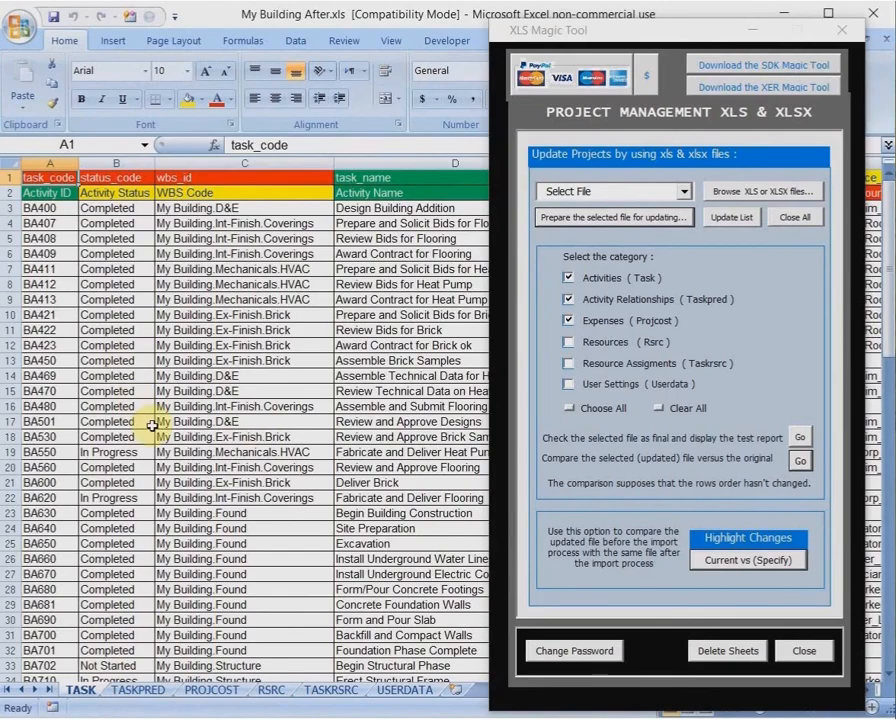
# Set up a Highlight Changes comparison of My Building After.xls as the current file against My Building Before.xls
pyautogui.click(684, 191)
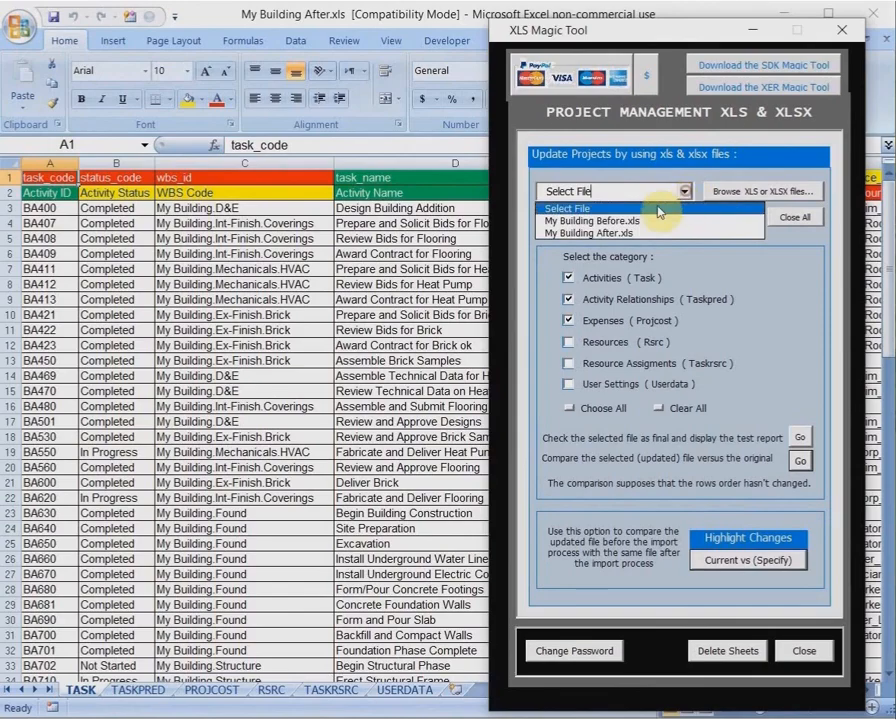
pyautogui.click(578, 234)
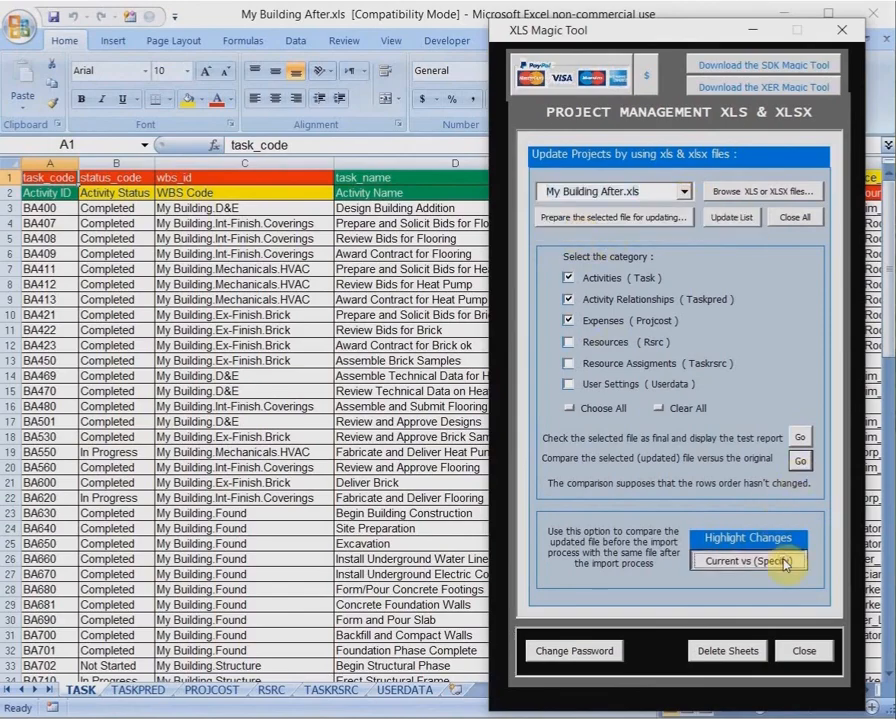
pyautogui.click(785, 562)
pyautogui.click(342, 559)
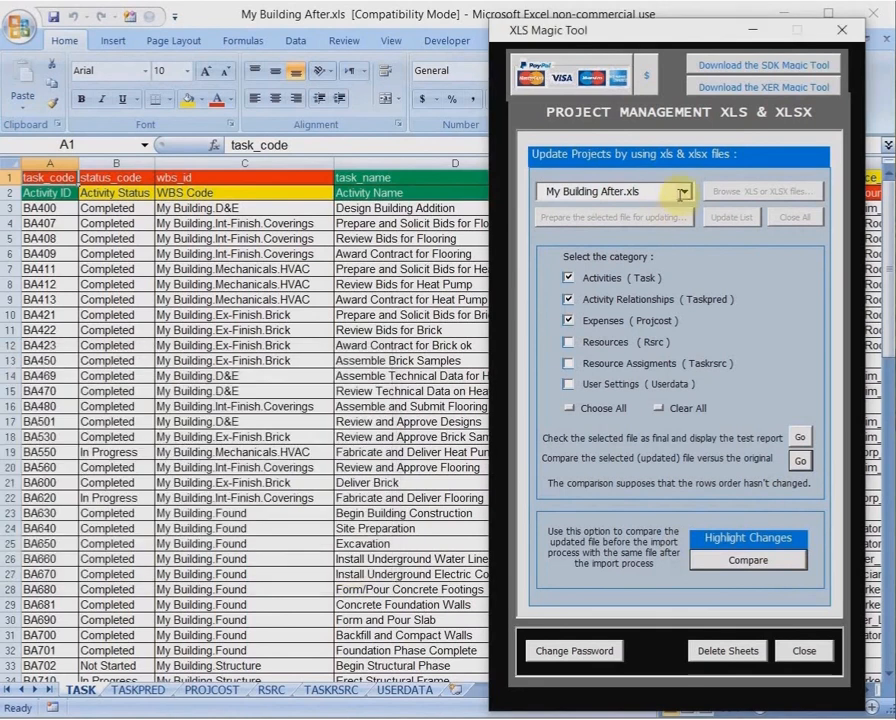
pyautogui.click(684, 191)
pyautogui.click(660, 220)
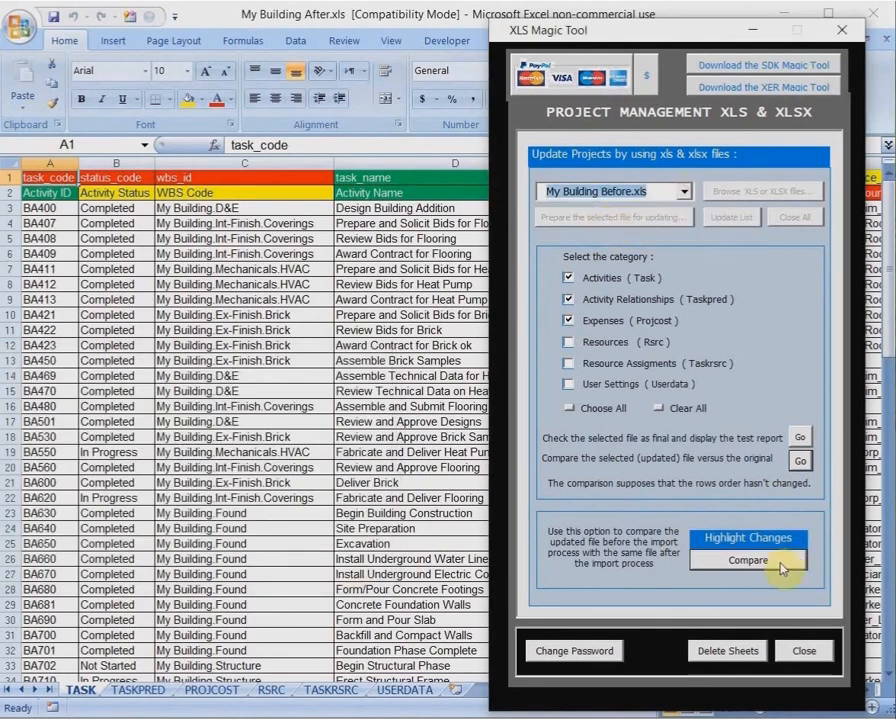
# Run the comparison of the two files on all tables
pyautogui.click(770, 561)
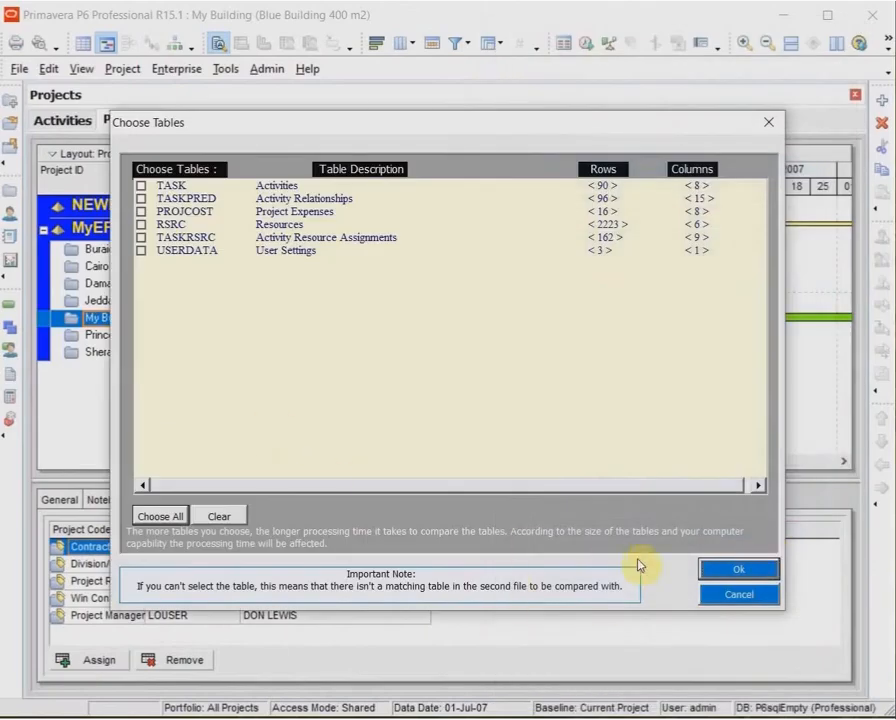
pyautogui.click(160, 517)
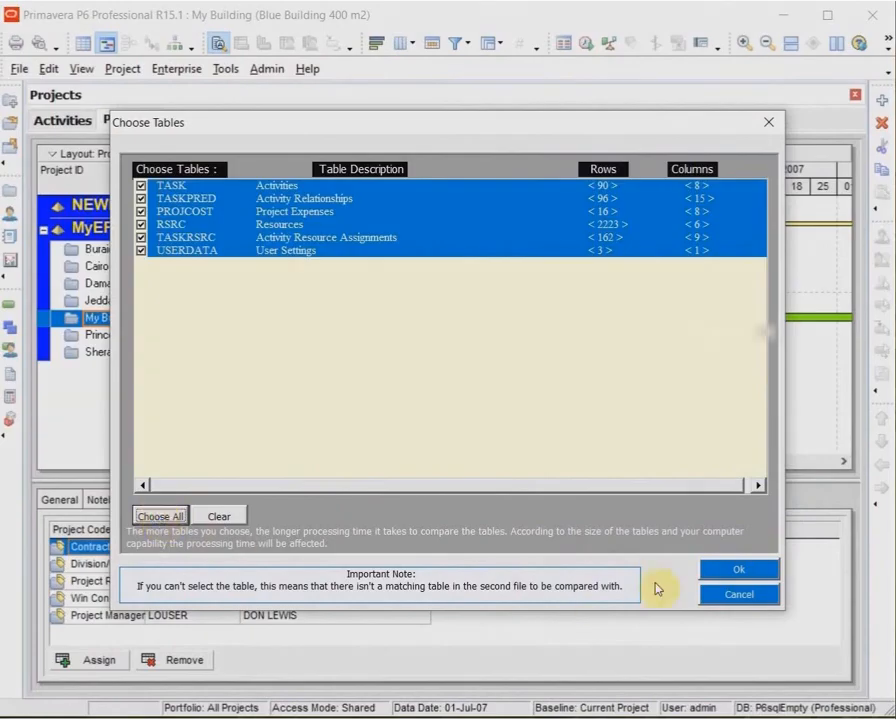
pyautogui.click(724, 572)
pyautogui.click(455, 662)
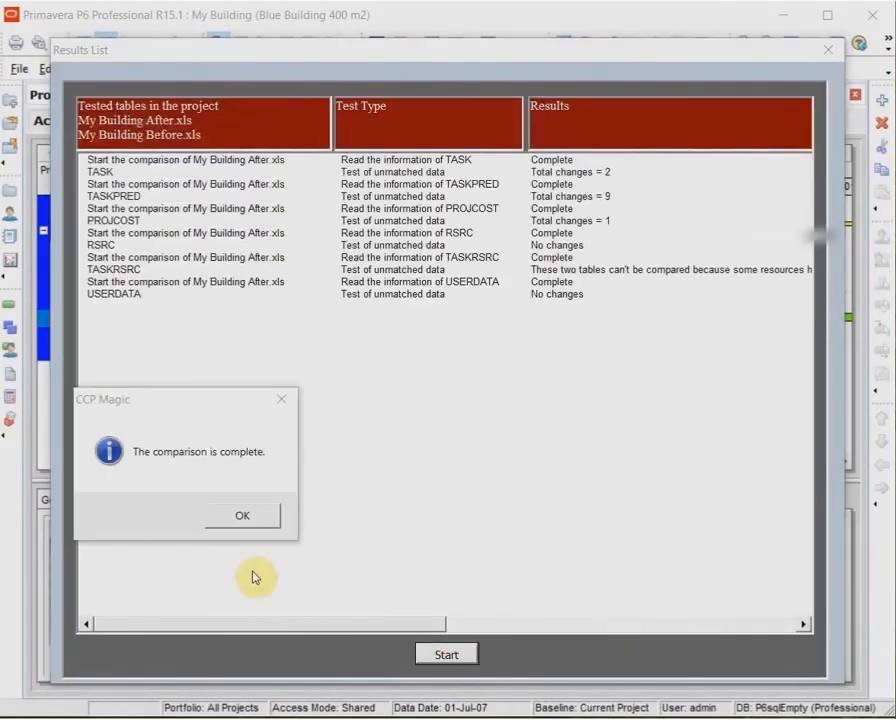
pyautogui.click(241, 517)
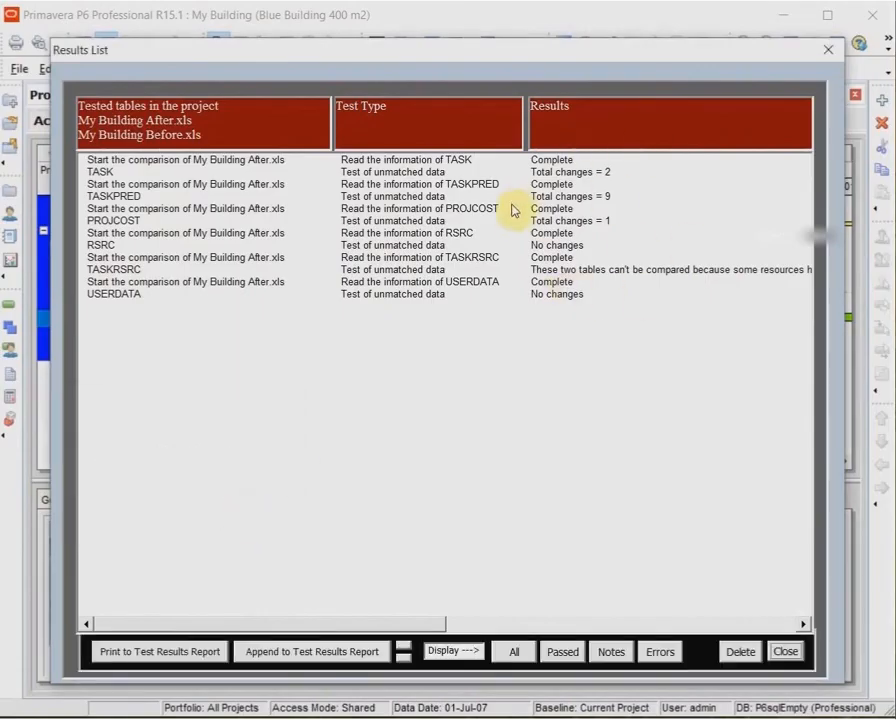
# Filter the comparison results to errors, print them to the Test Results report and close the results list
pyautogui.click(643, 653)
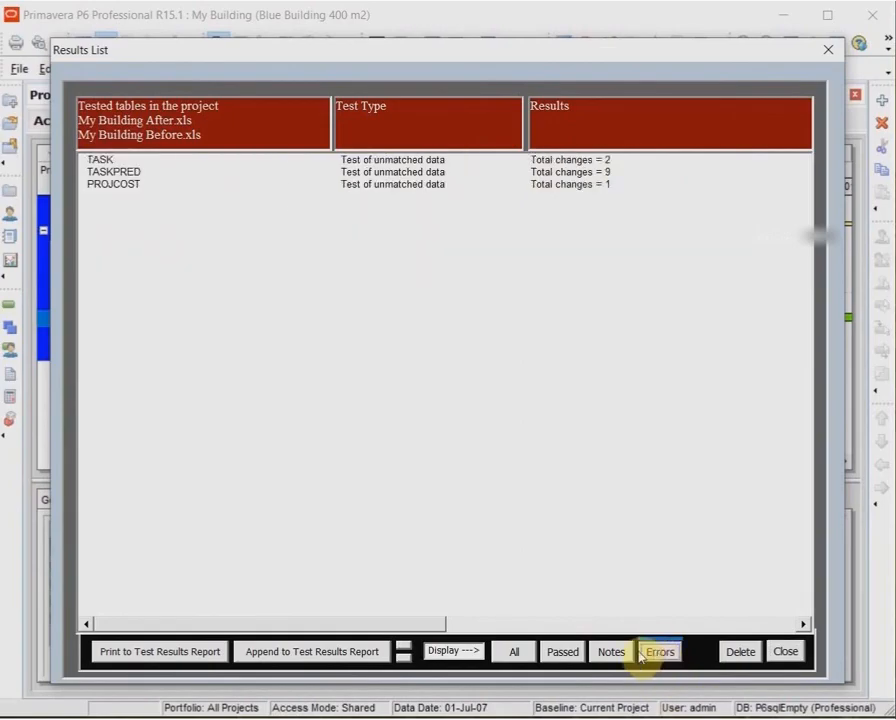
pyautogui.click(186, 653)
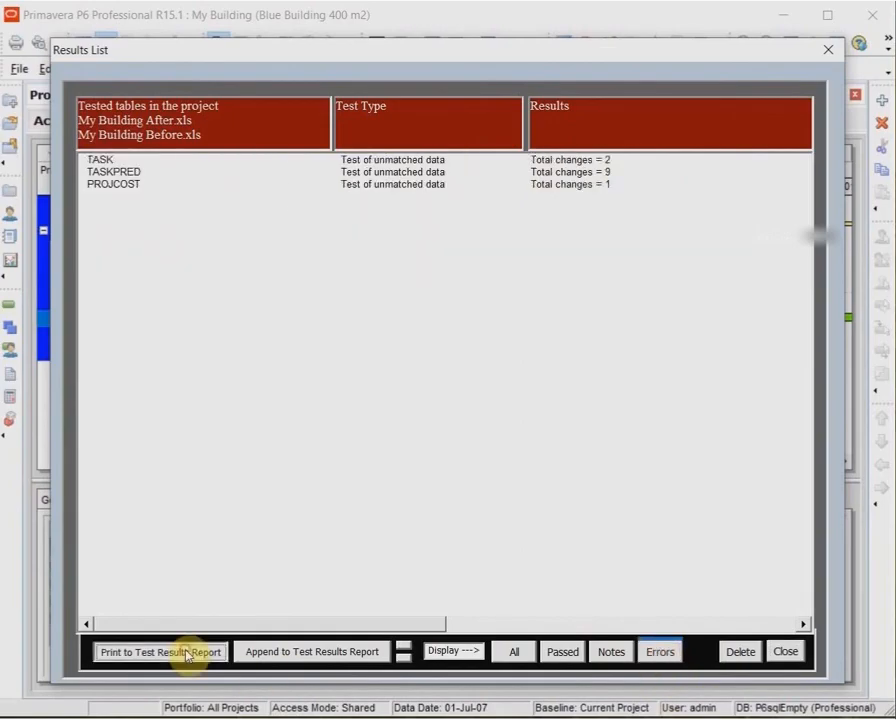
pyautogui.click(785, 651)
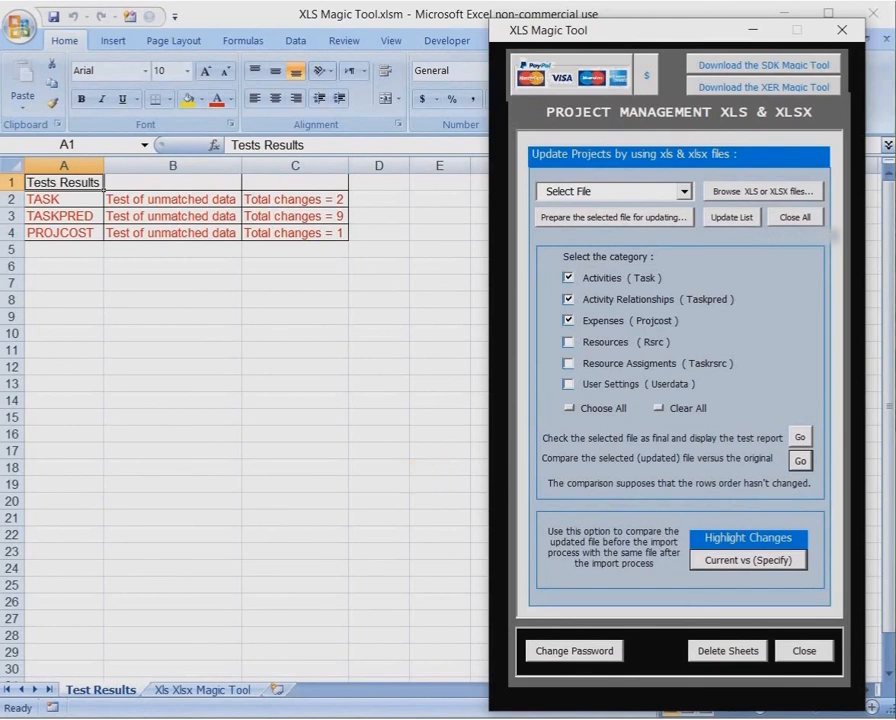
# Examine the TASK sheet of My Building After.xls down to its last rows for highlighted changes
pyautogui.click(612, 719)
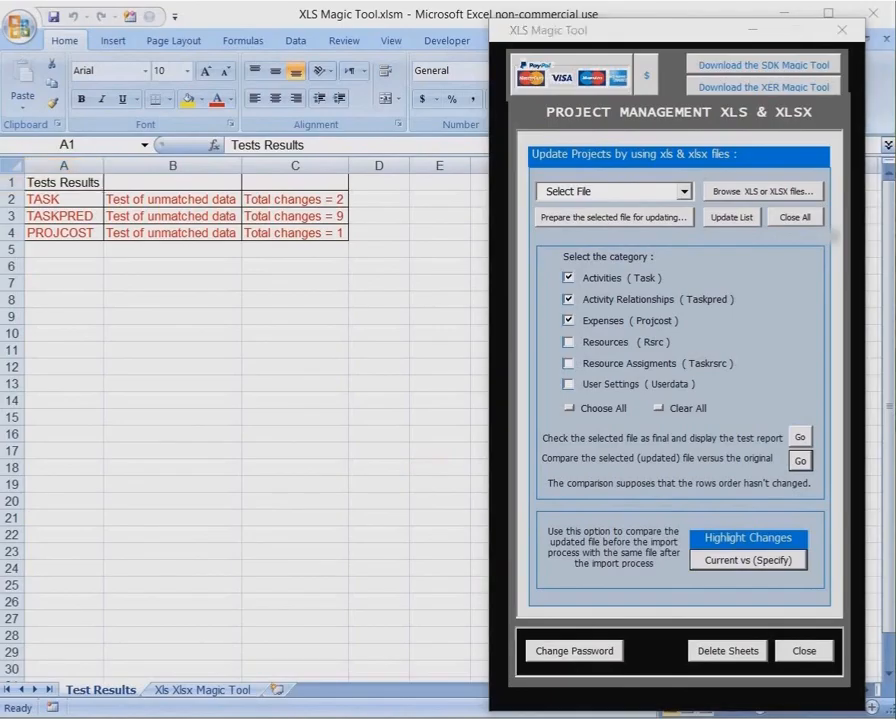
pyautogui.click(293, 716)
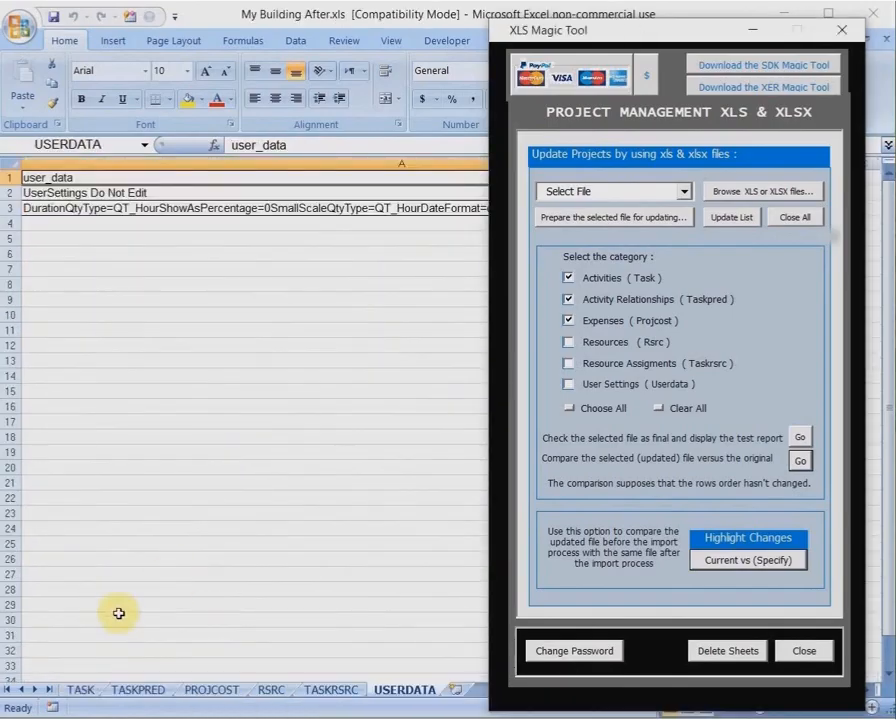
pyautogui.click(80, 692)
pyautogui.scroll(-4, 114, 448)
pyautogui.scroll(-14, 114, 448)
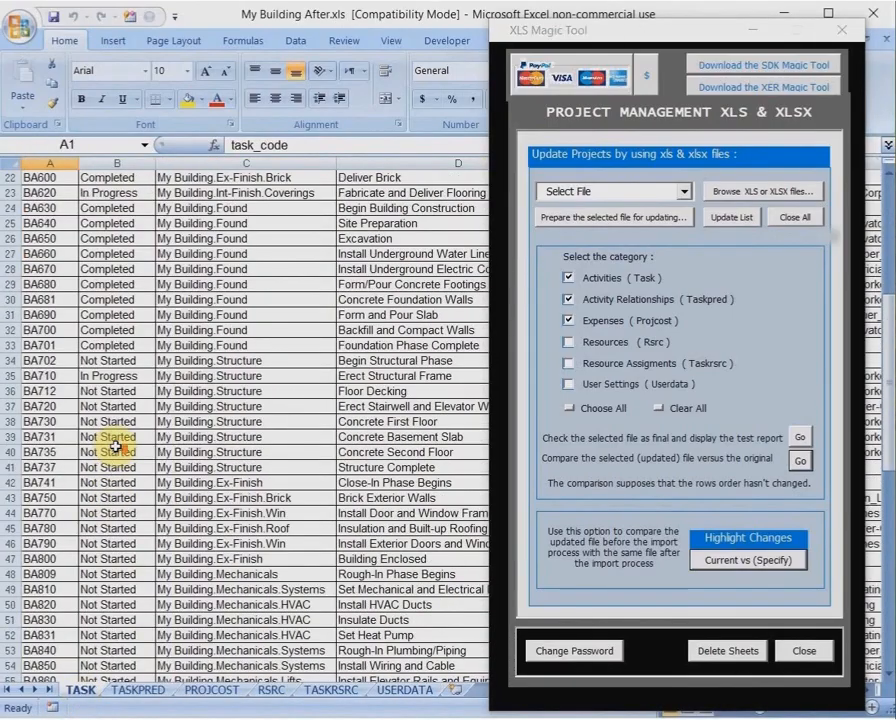
pyautogui.scroll(-4, 122, 452)
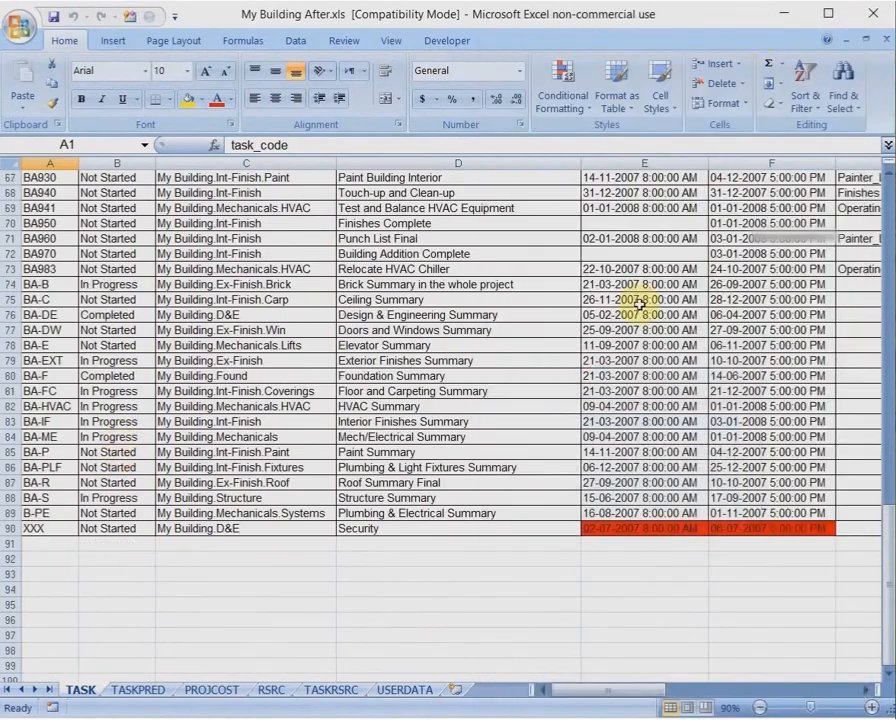
# Examine the TASKPRED sheet of My Building After.xls, checking the highlighted XXX Security relationship in row 41 across all its columns
pyautogui.moveTo(615, 692); pyautogui.dragTo(636, 698)
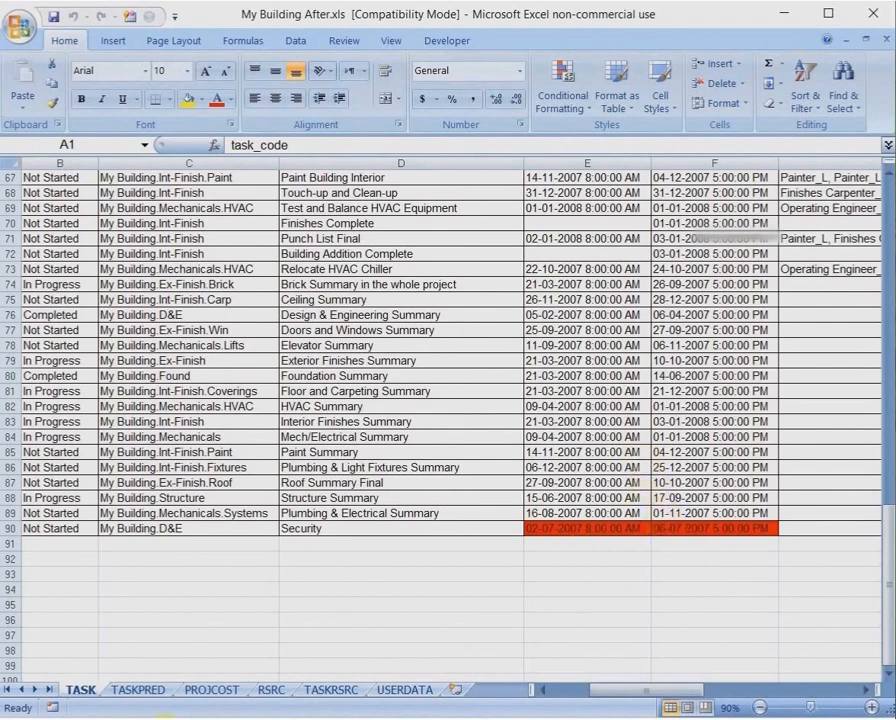
pyautogui.click(139, 690)
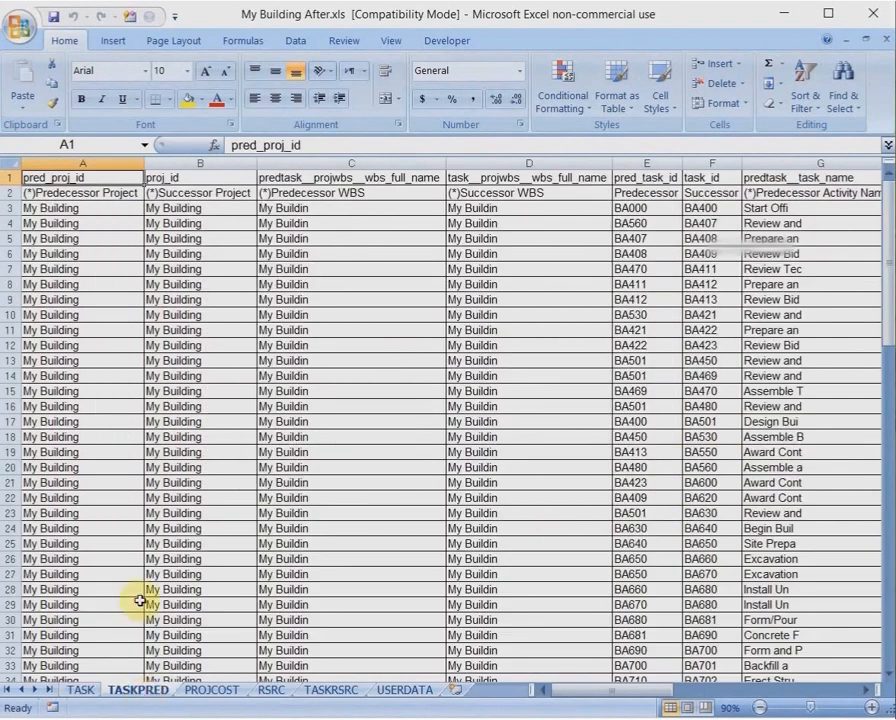
pyautogui.scroll(-6, 150, 562)
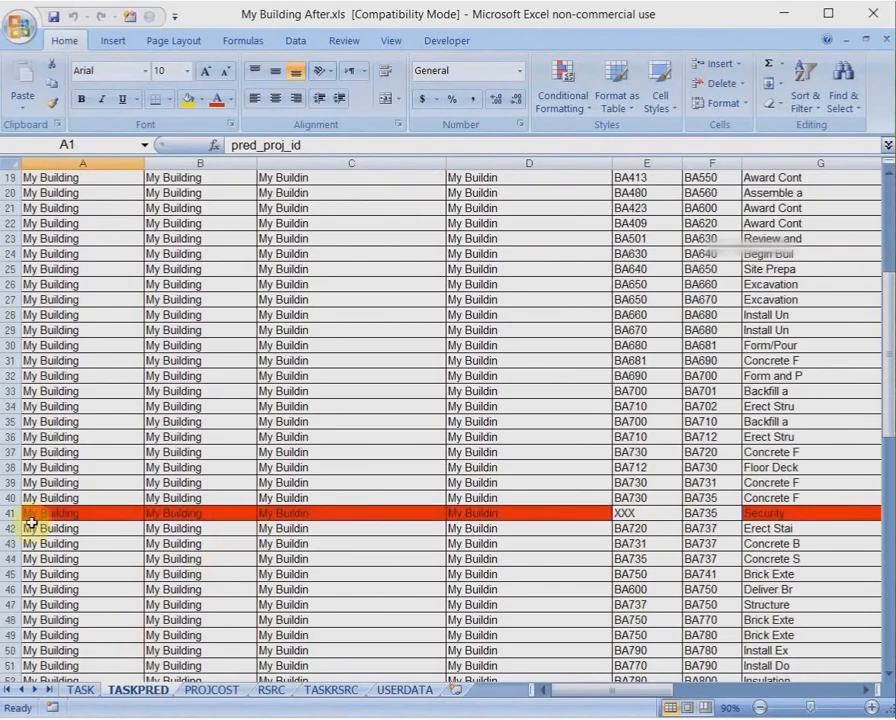
pyautogui.click(8, 511)
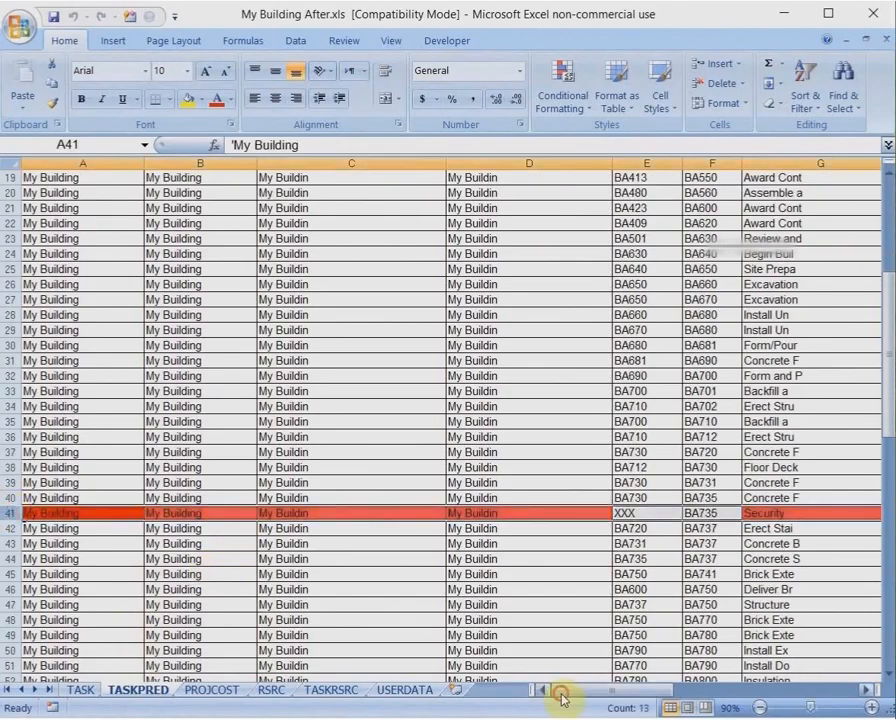
pyautogui.moveTo(562, 690); pyautogui.dragTo(724, 686)
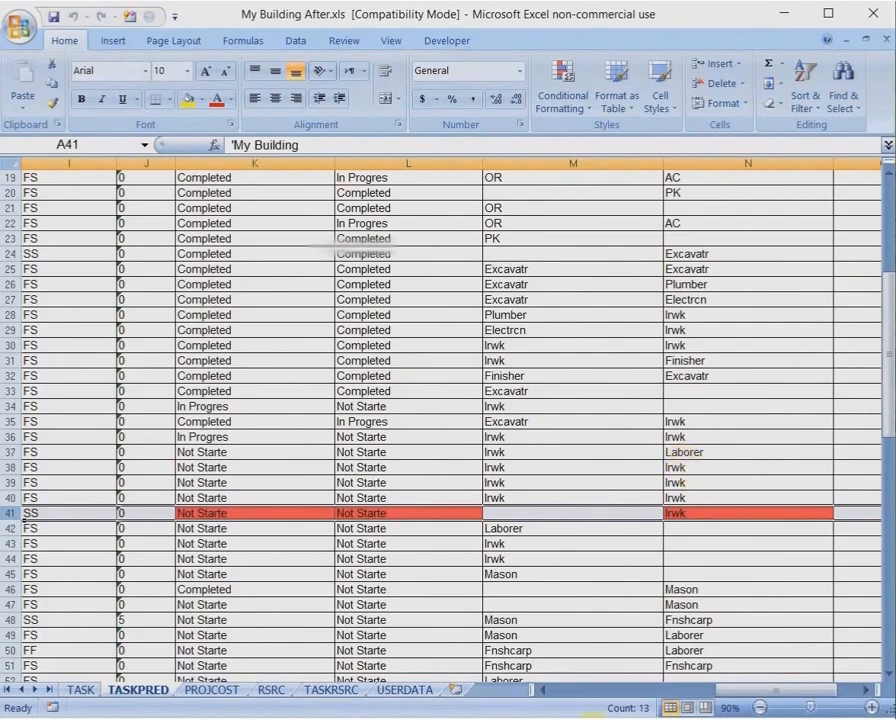
pyautogui.click(337, 718)
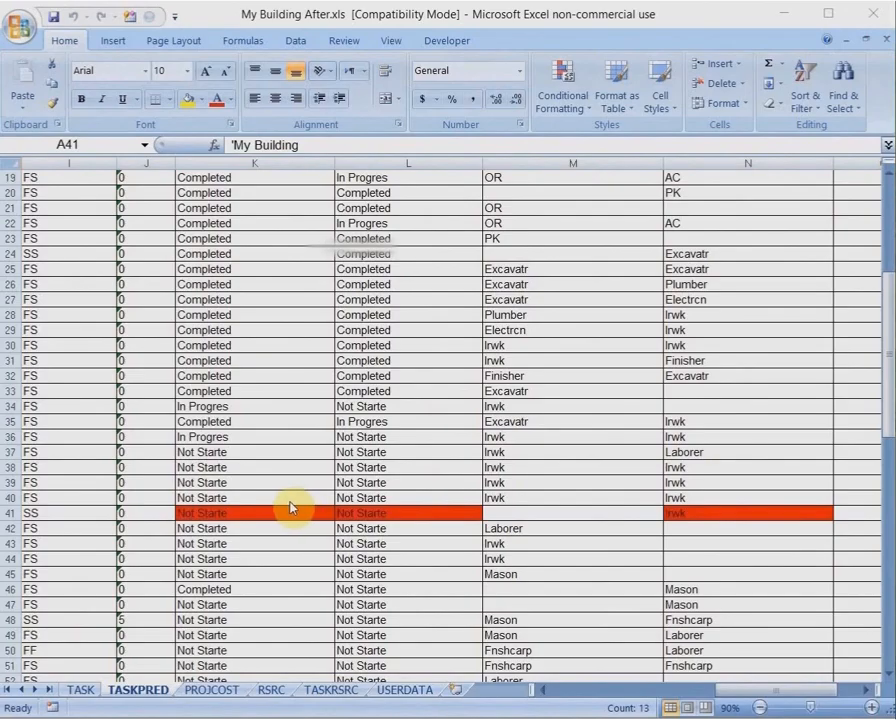
pyautogui.click(725, 697)
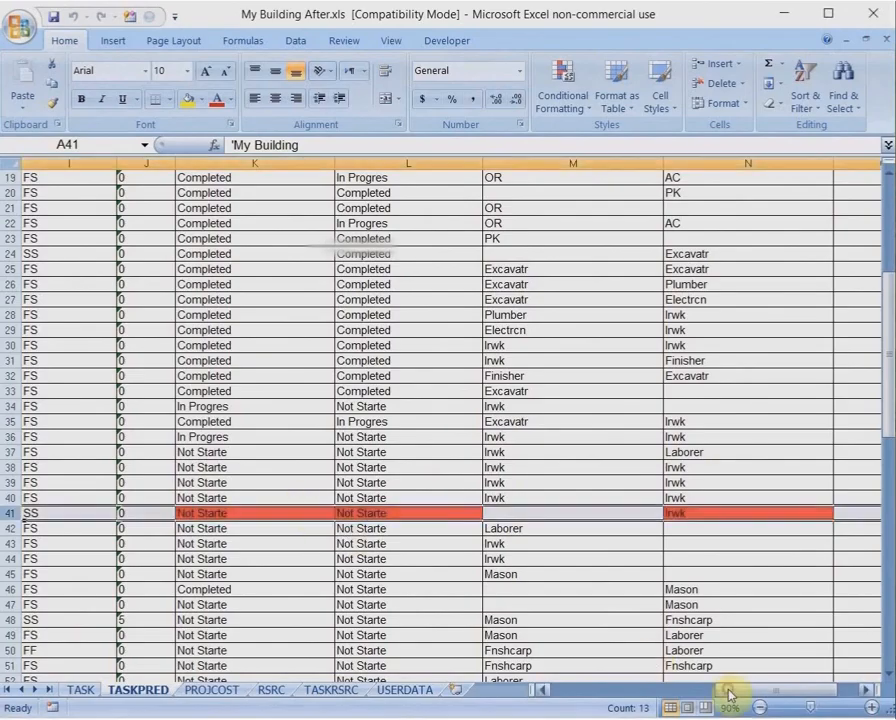
pyautogui.moveTo(748, 697); pyautogui.dragTo(630, 688)
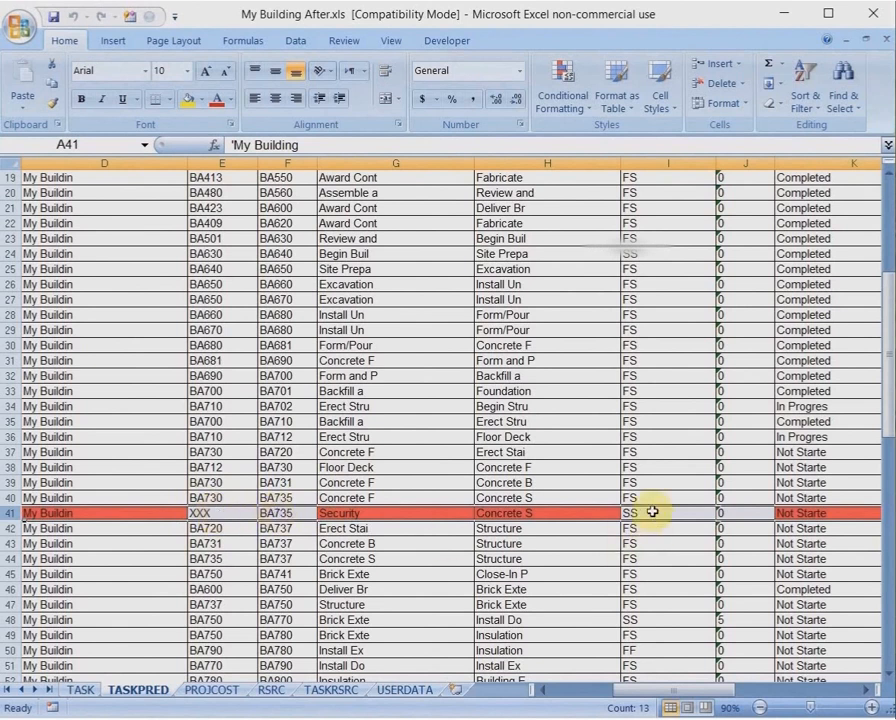
# Examine the PROJCOST sheet, checking the Cost of Security expense in row 16 and its highlighted activity status
pyautogui.click(205, 690)
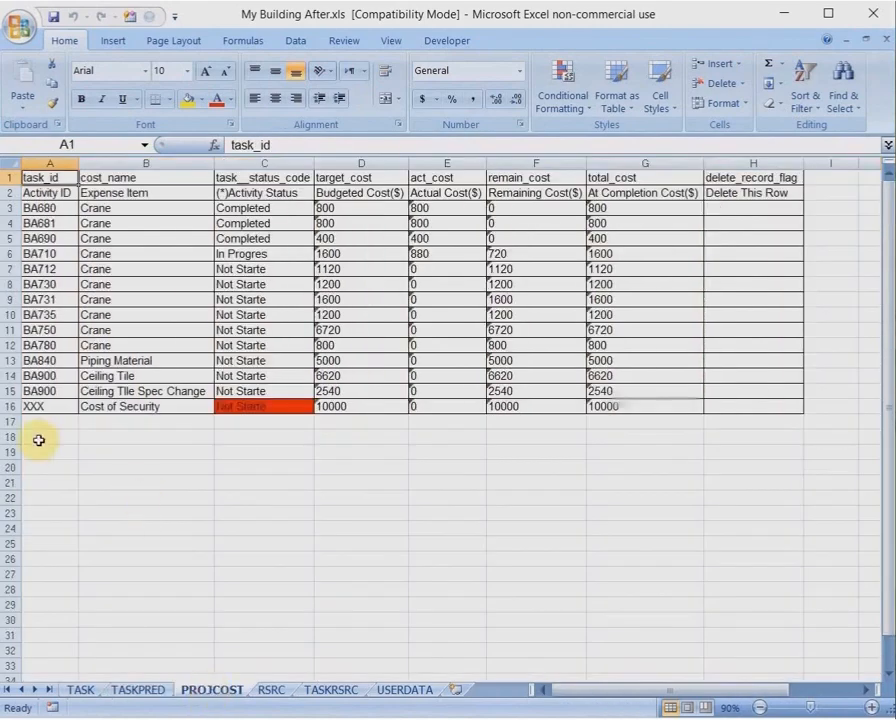
pyautogui.click(8, 406)
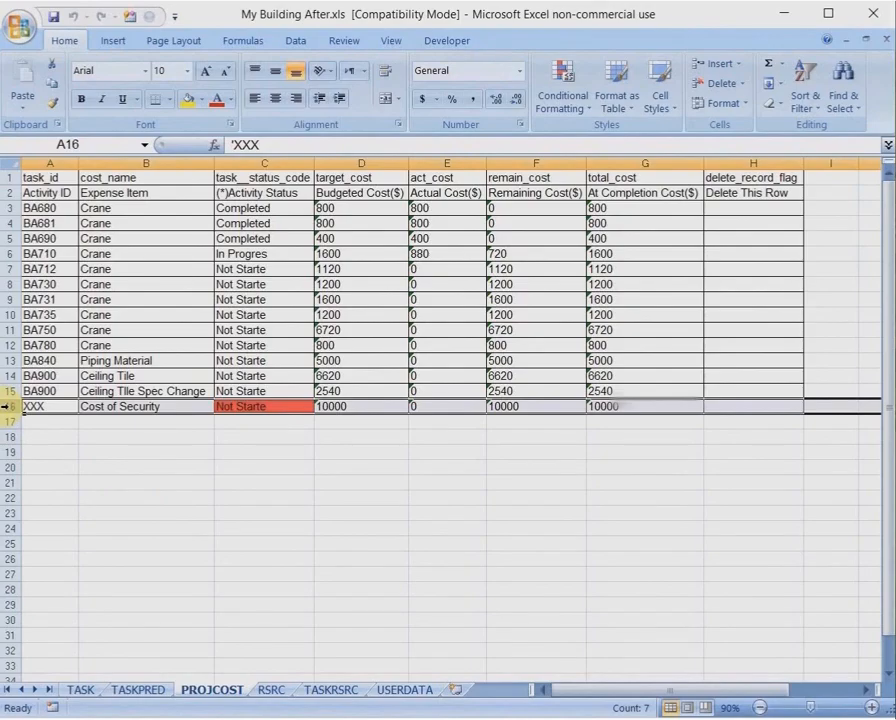
pyautogui.click(248, 408)
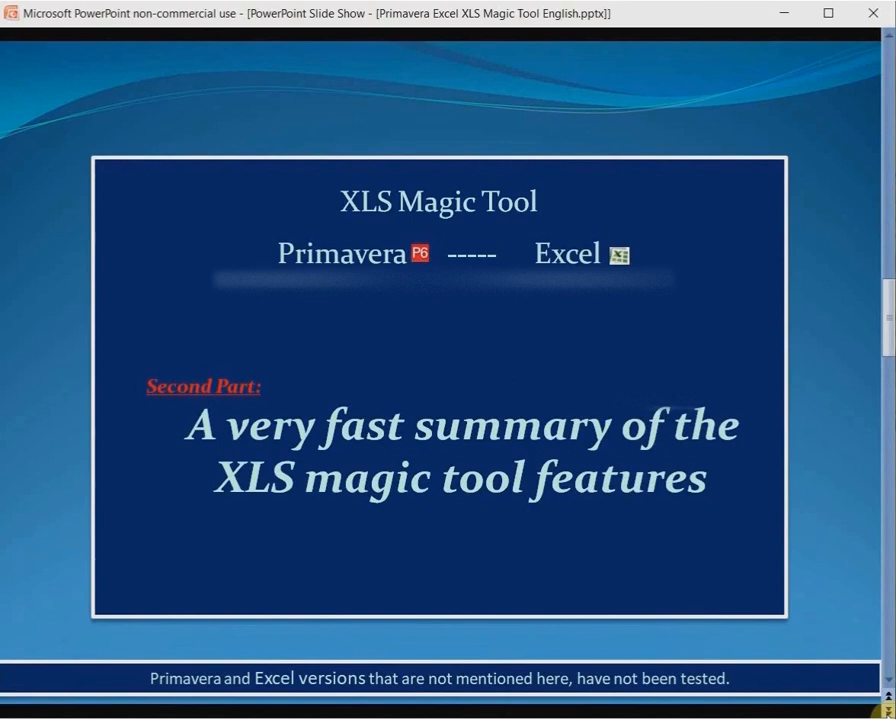
pyautogui.click(887, 712)
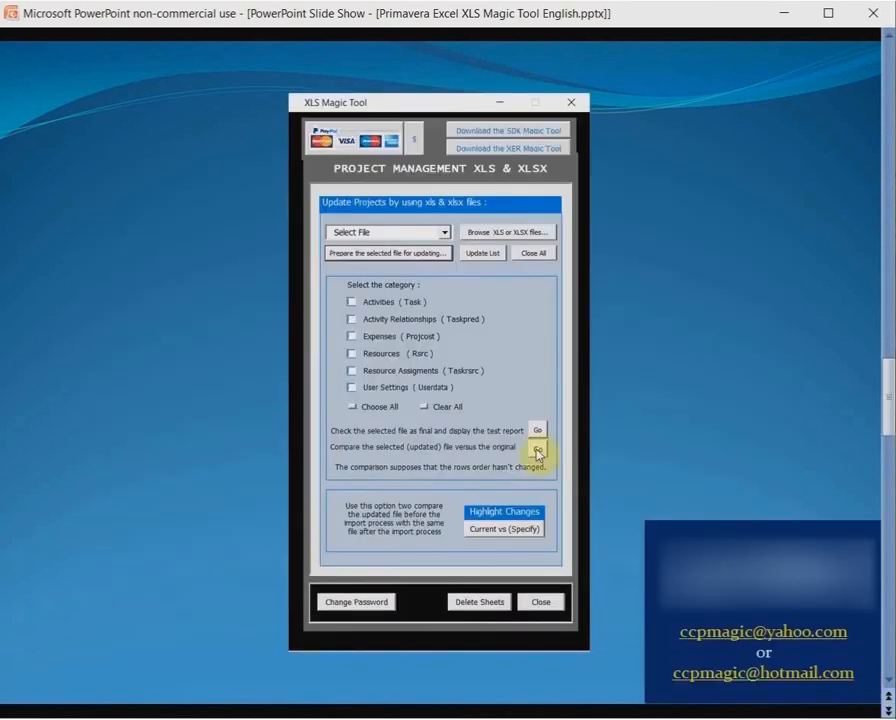